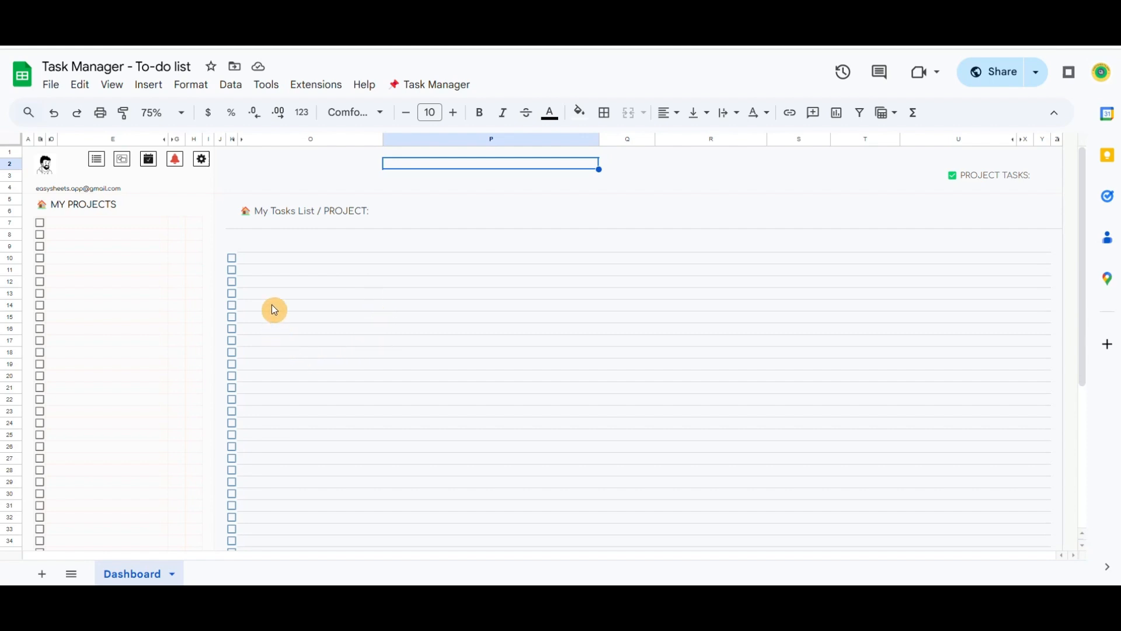
- Examine the dashboard and the Task Manager commands, including the Settings, Integrations, Help and Color Changer options
scroll(283, 280, down, 15)
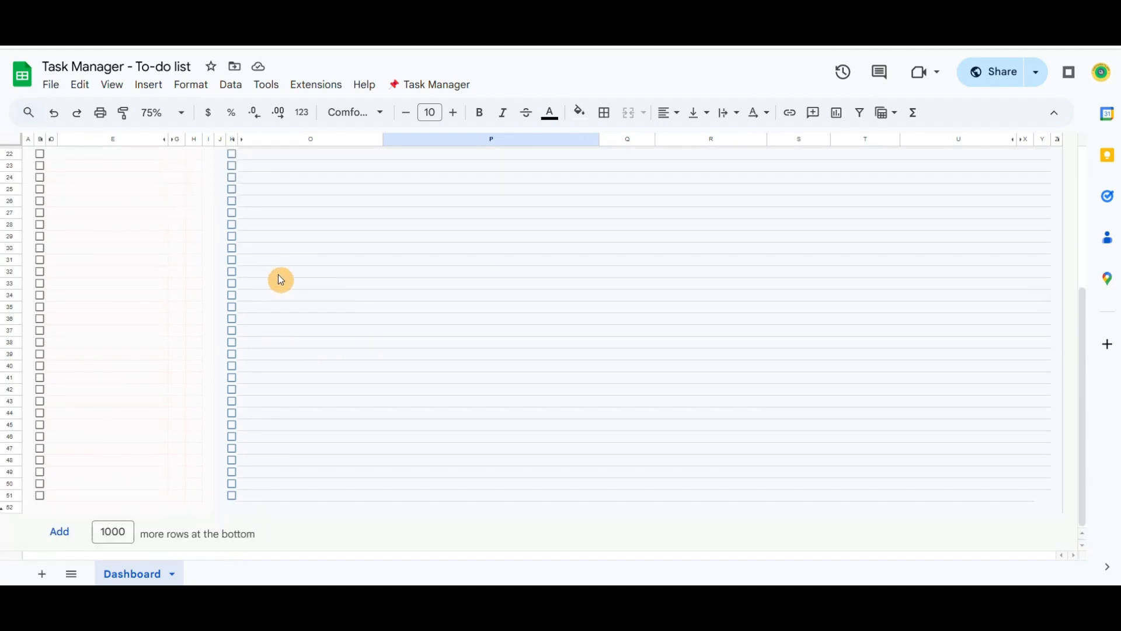
scroll(281, 274, up, 15)
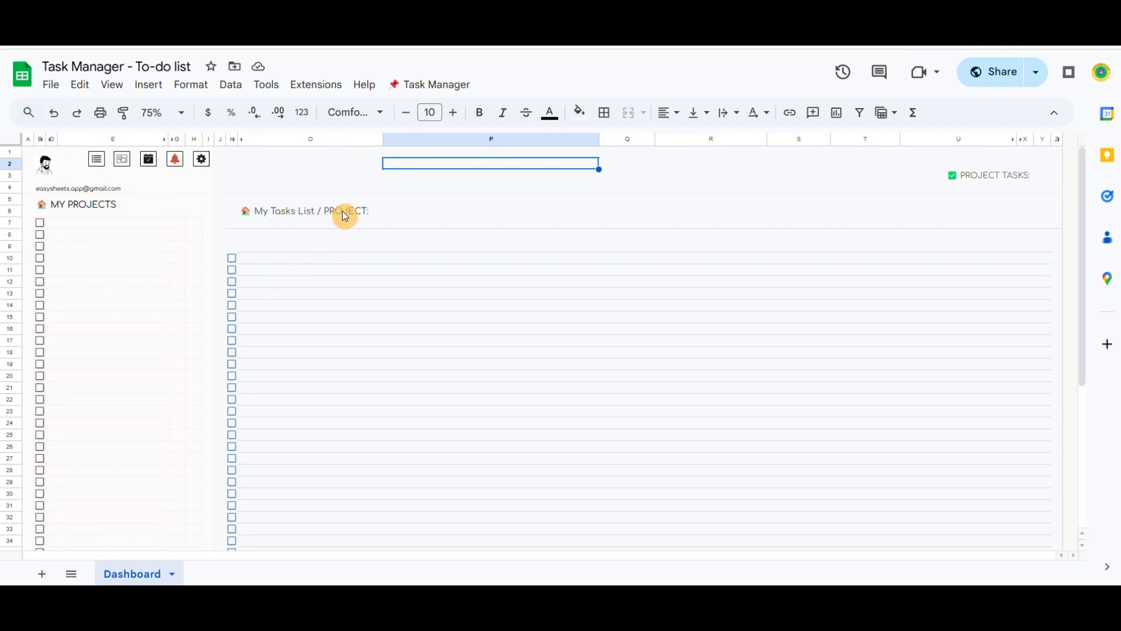
click(434, 87)
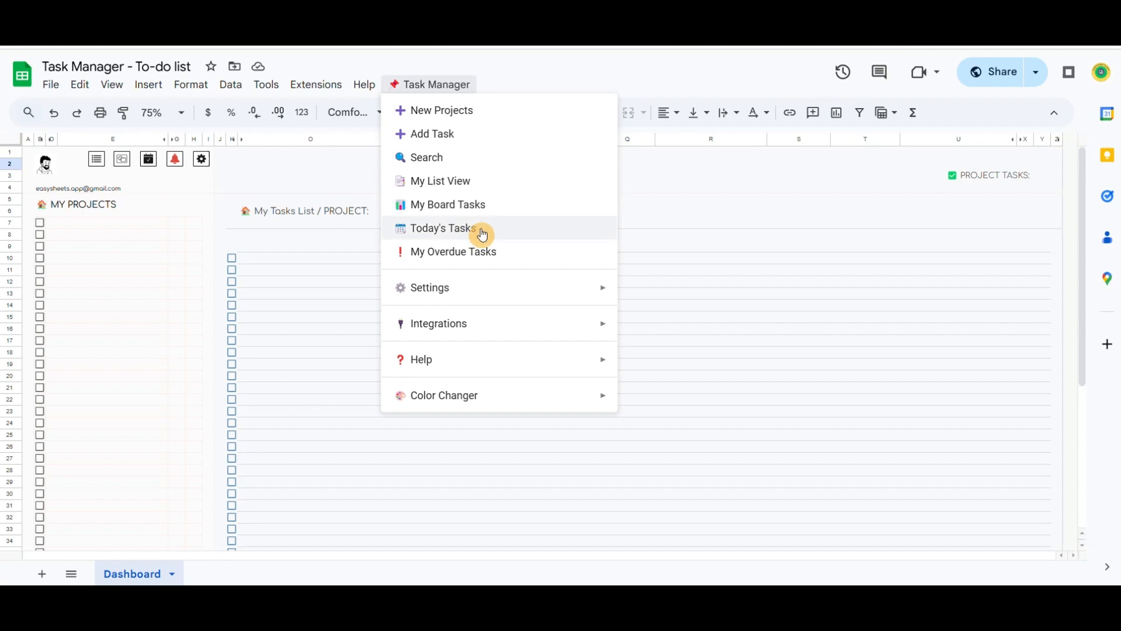
mouse_move(533, 290)
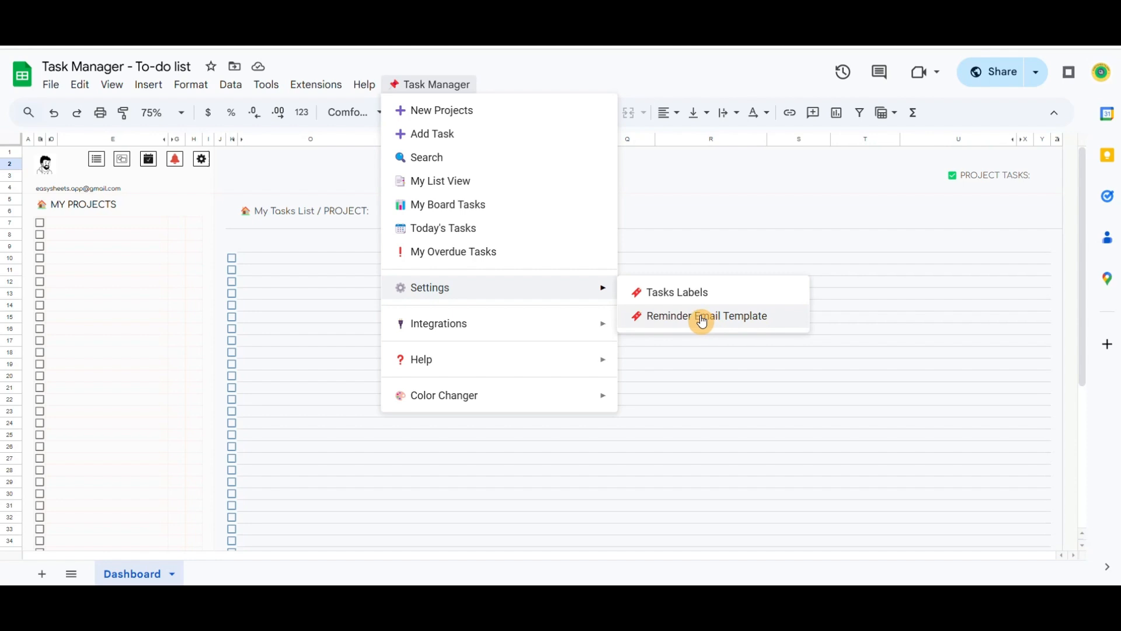
mouse_move(574, 326)
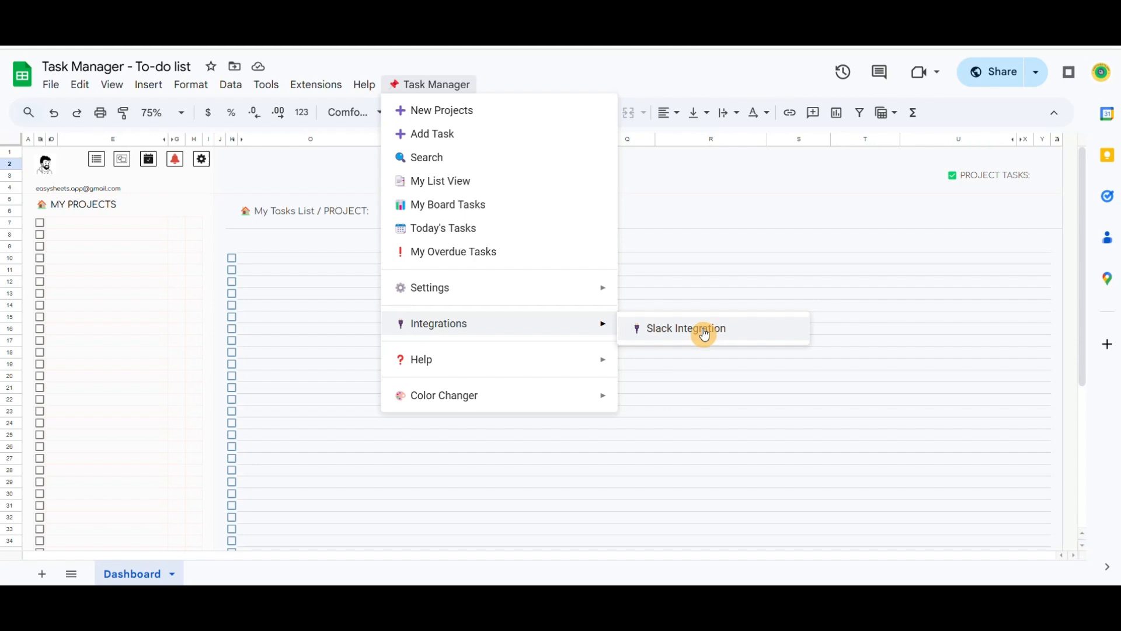
mouse_move(571, 366)
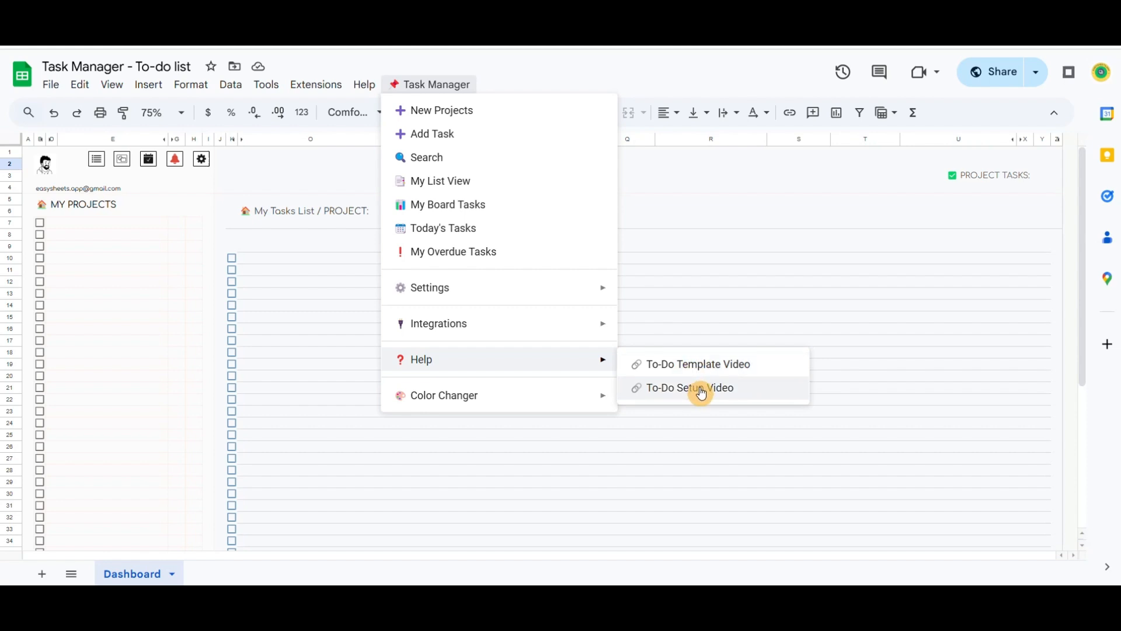
mouse_move(570, 395)
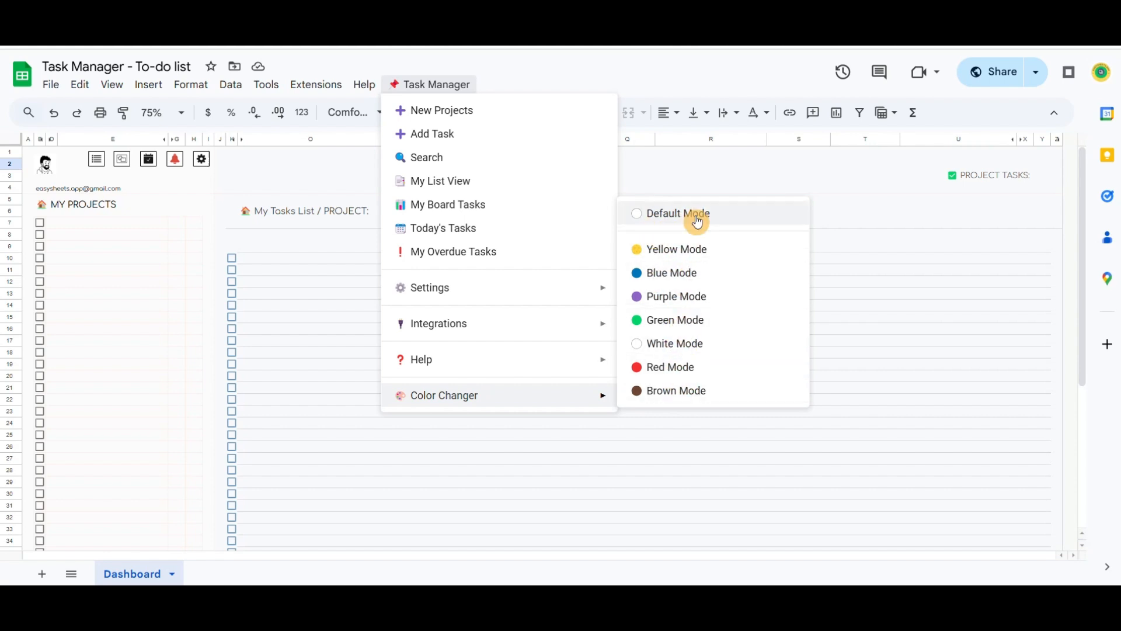
click(704, 176)
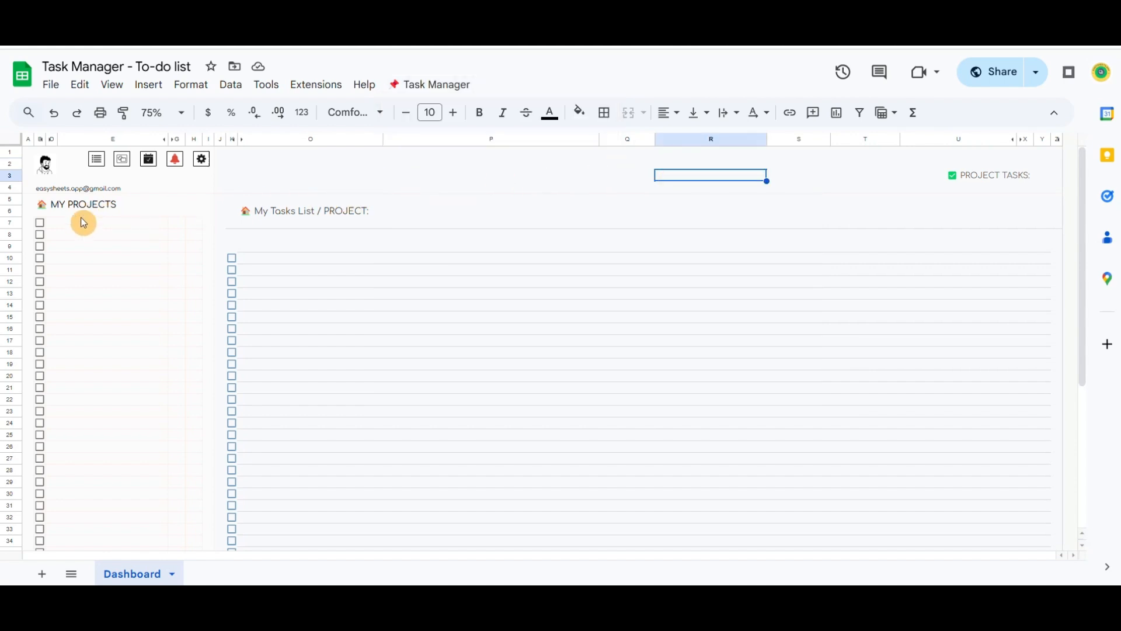
- Add a new project named Project 1, marked as favorite, with the yellow icon and without a task list
click(425, 88)
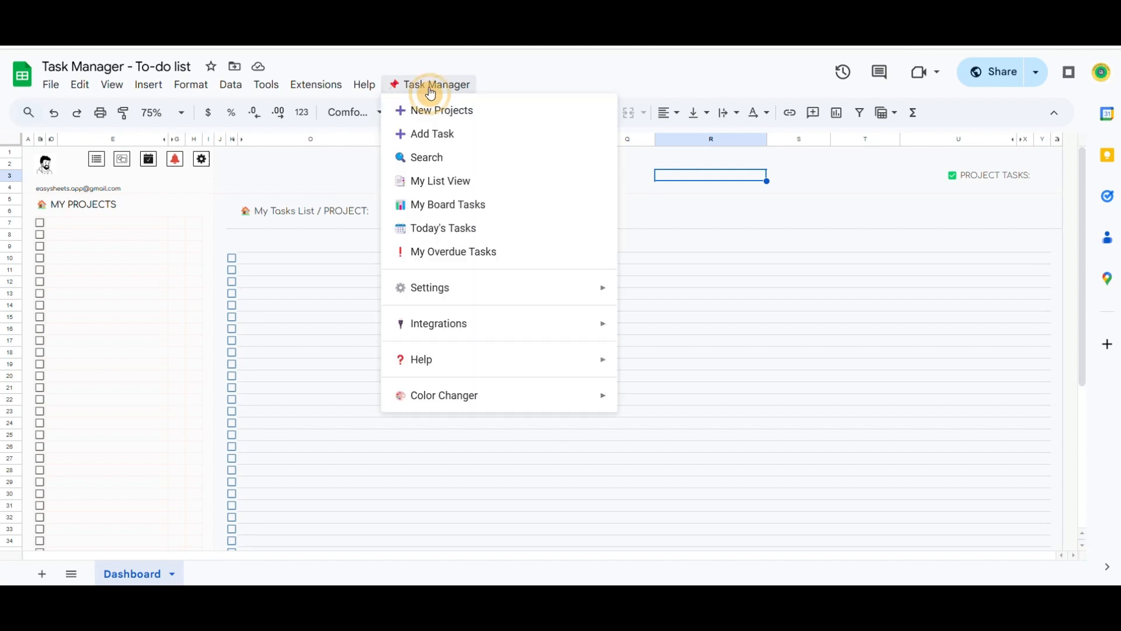
click(439, 111)
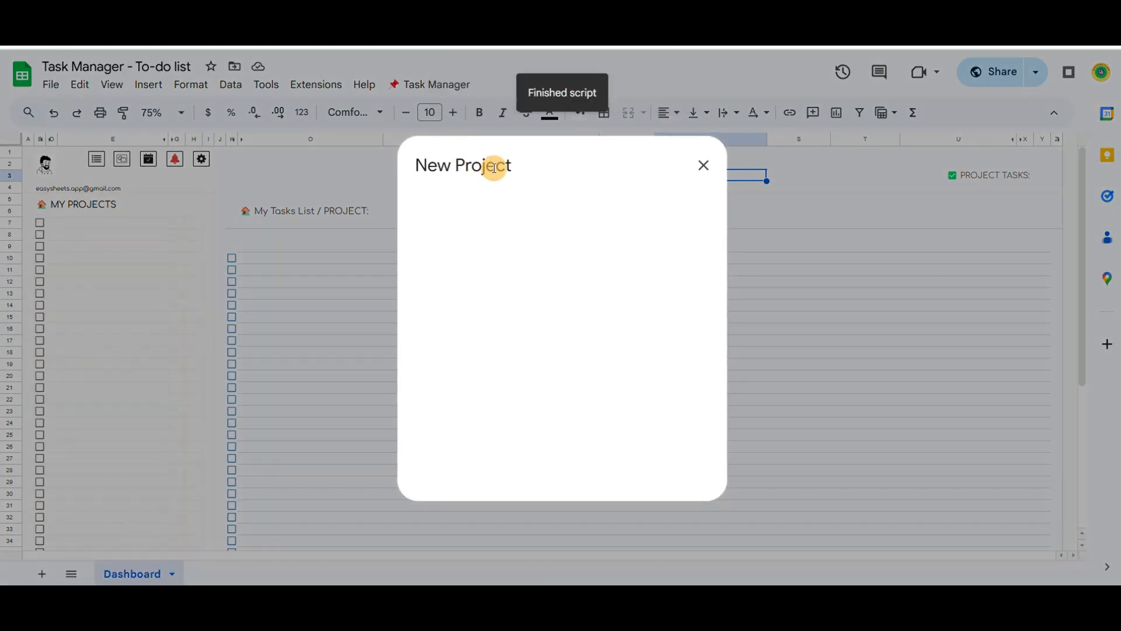
click(539, 244)
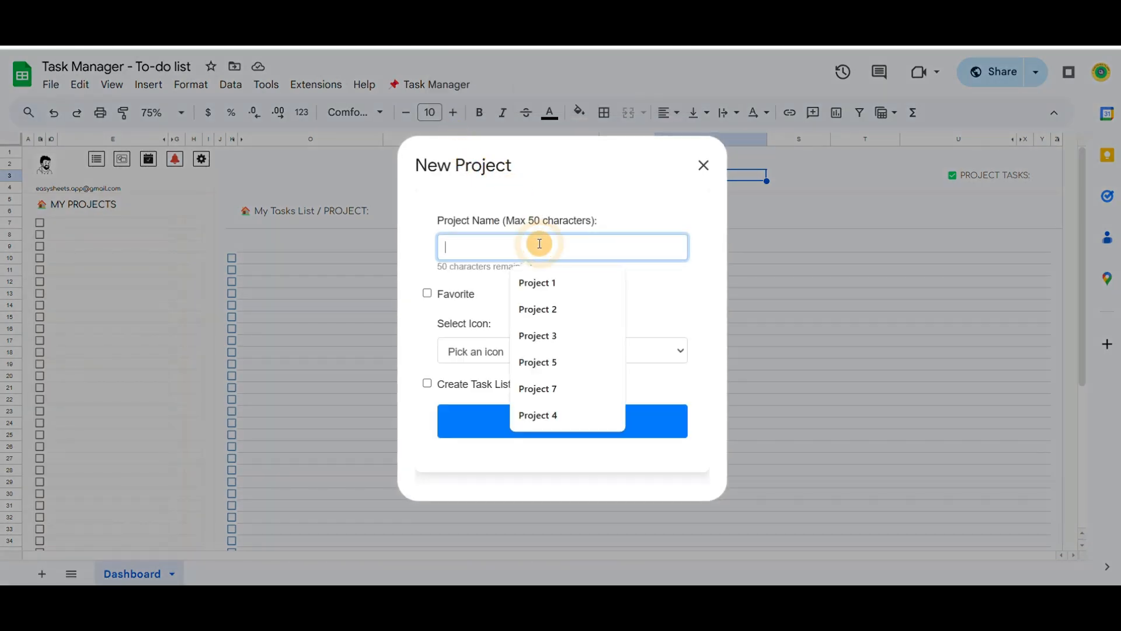
click(539, 280)
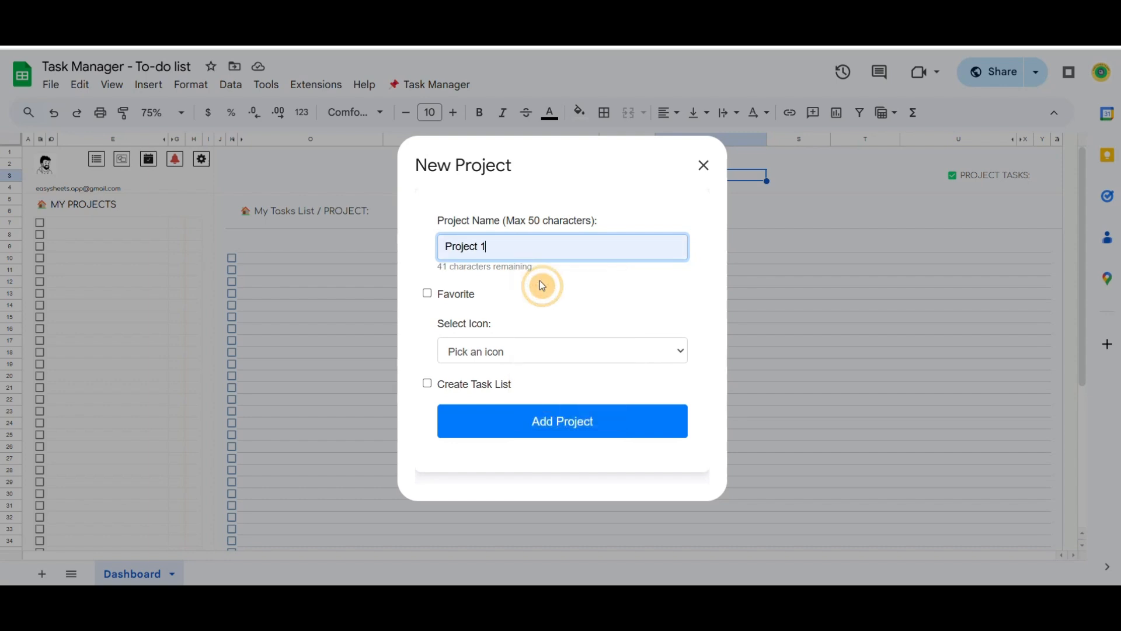
click(426, 292)
click(557, 353)
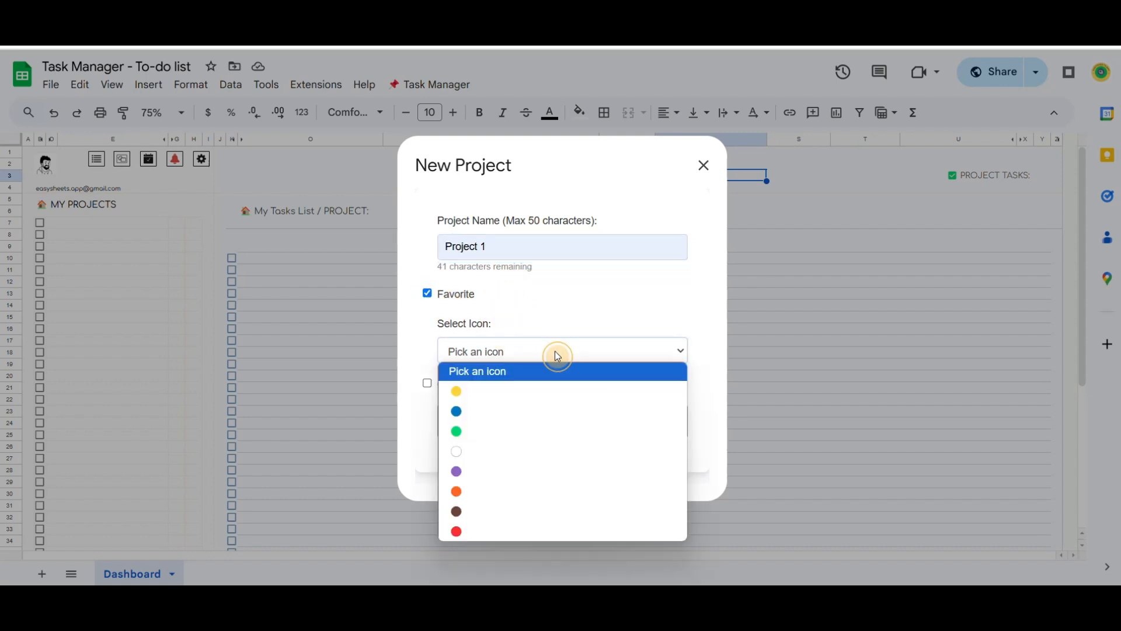
click(504, 393)
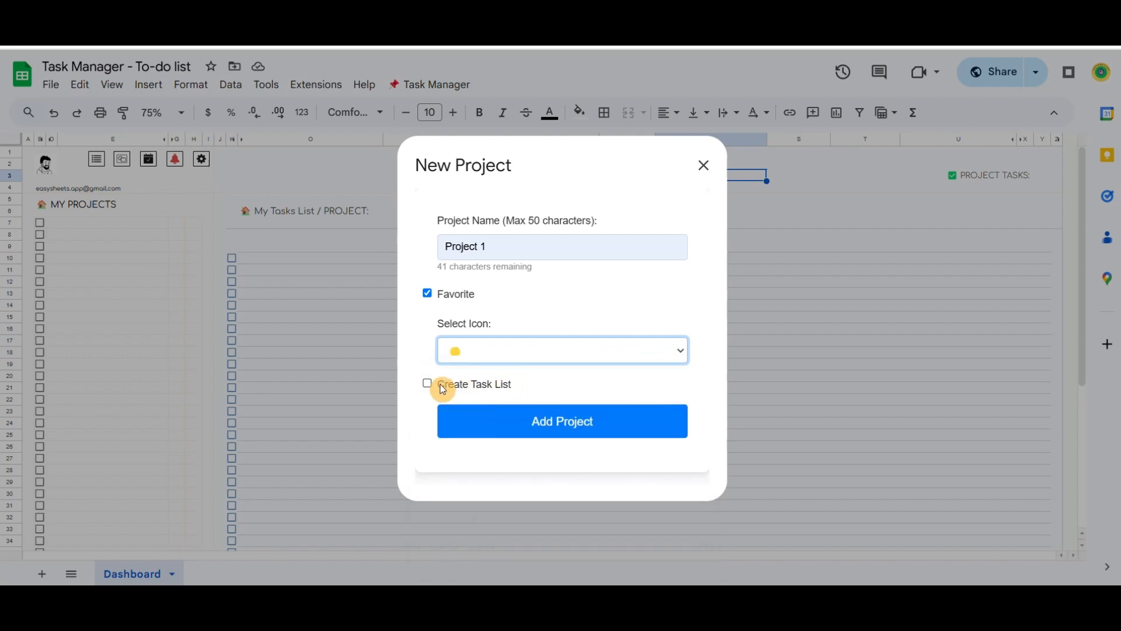
drag(438, 384, 512, 389)
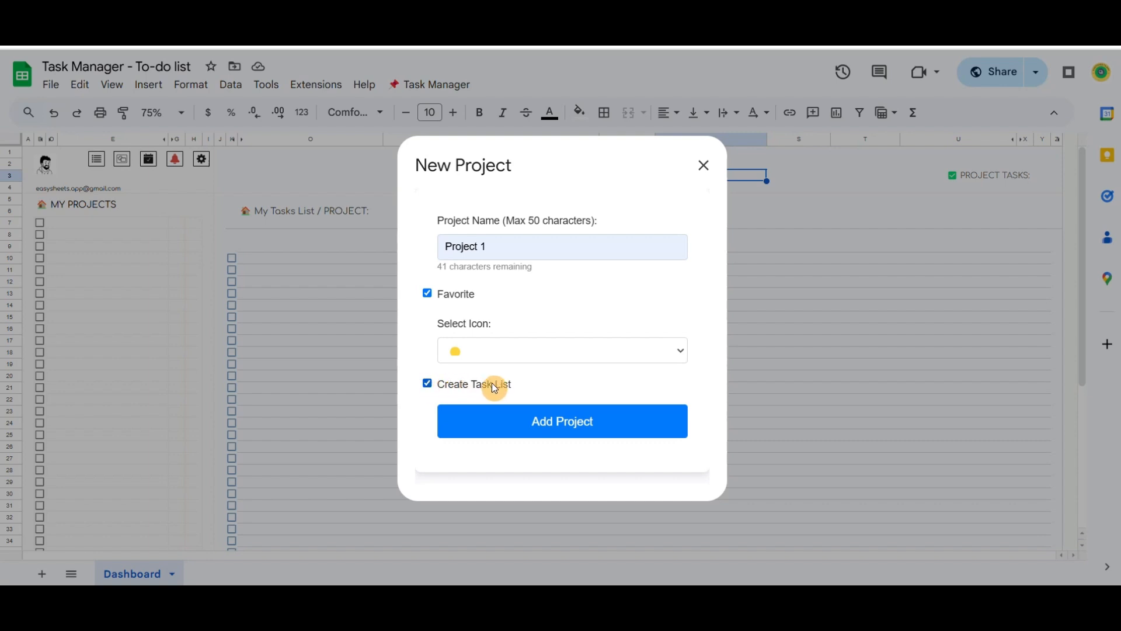
click(428, 383)
click(562, 423)
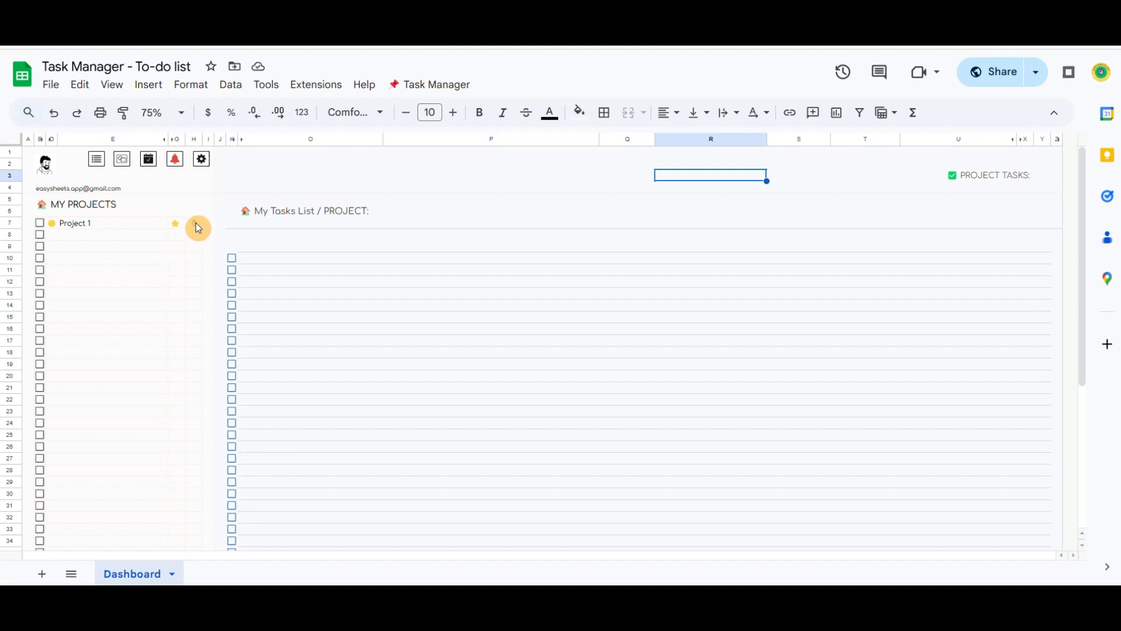
- Check the task lists in Google Tasks beside the sheet and in Google Calendar's tasks view, and return to the spreadsheet
click(1109, 200)
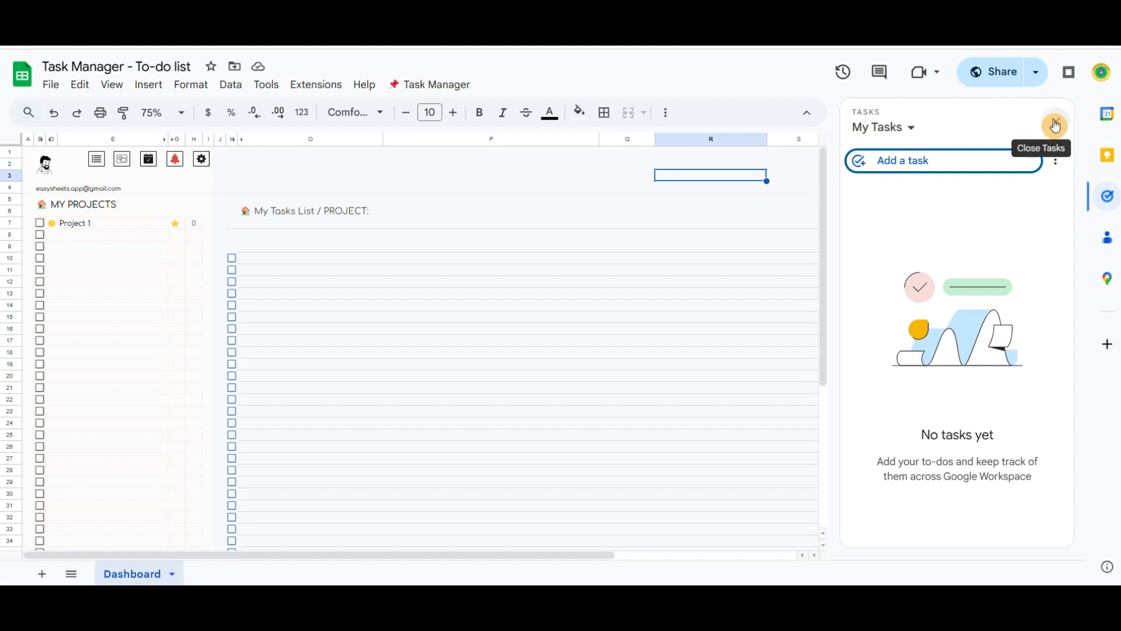
click(963, 130)
click(660, 29)
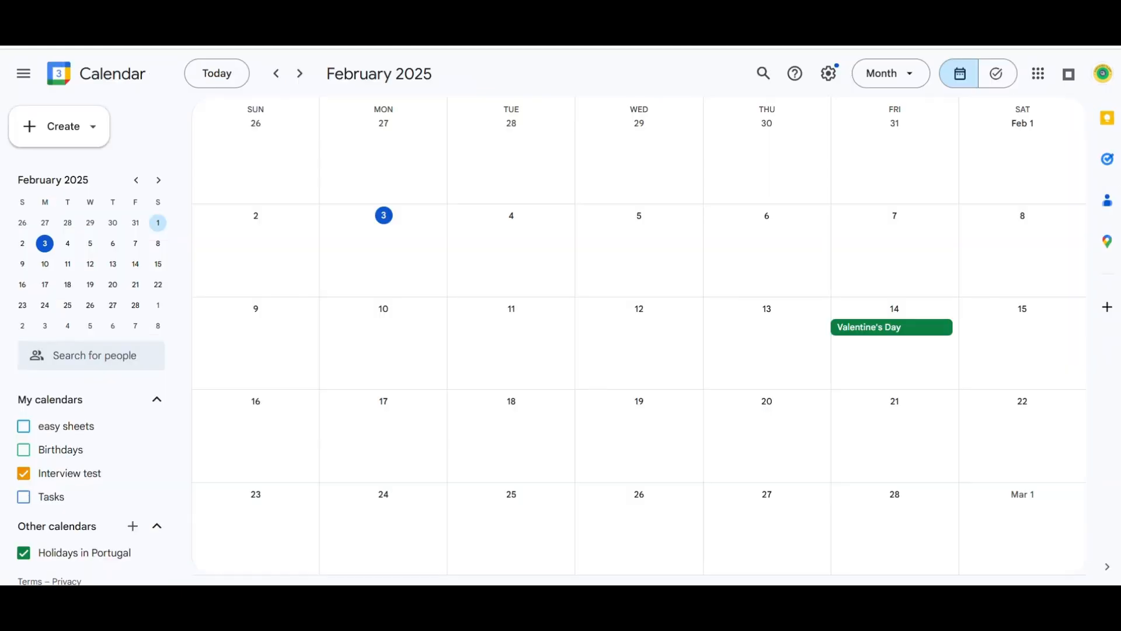
click(1002, 81)
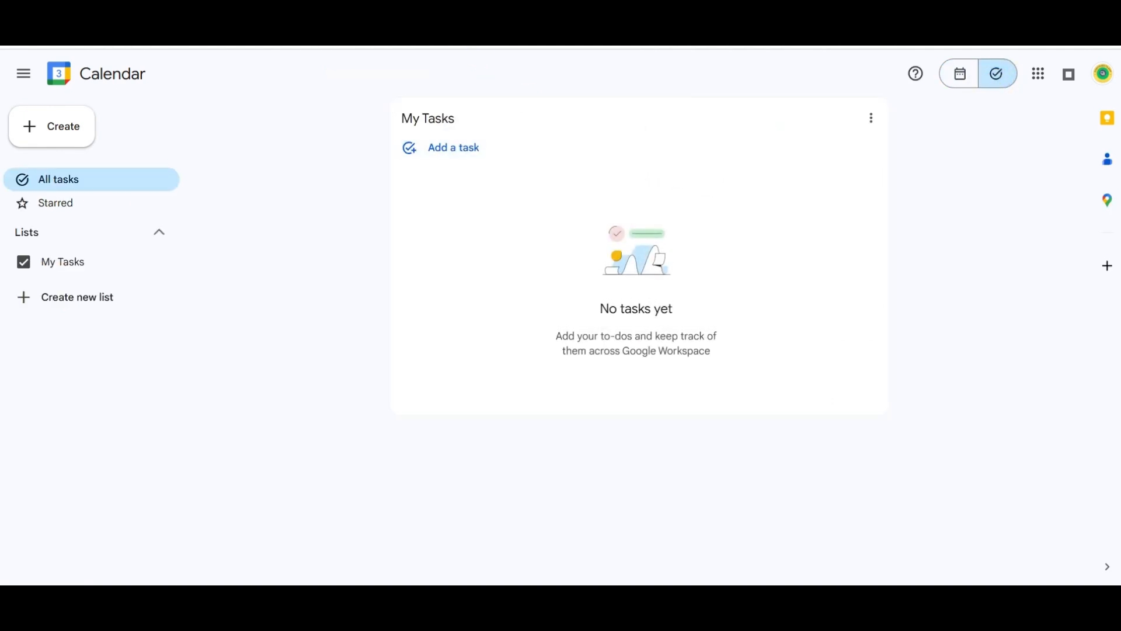
click(461, 29)
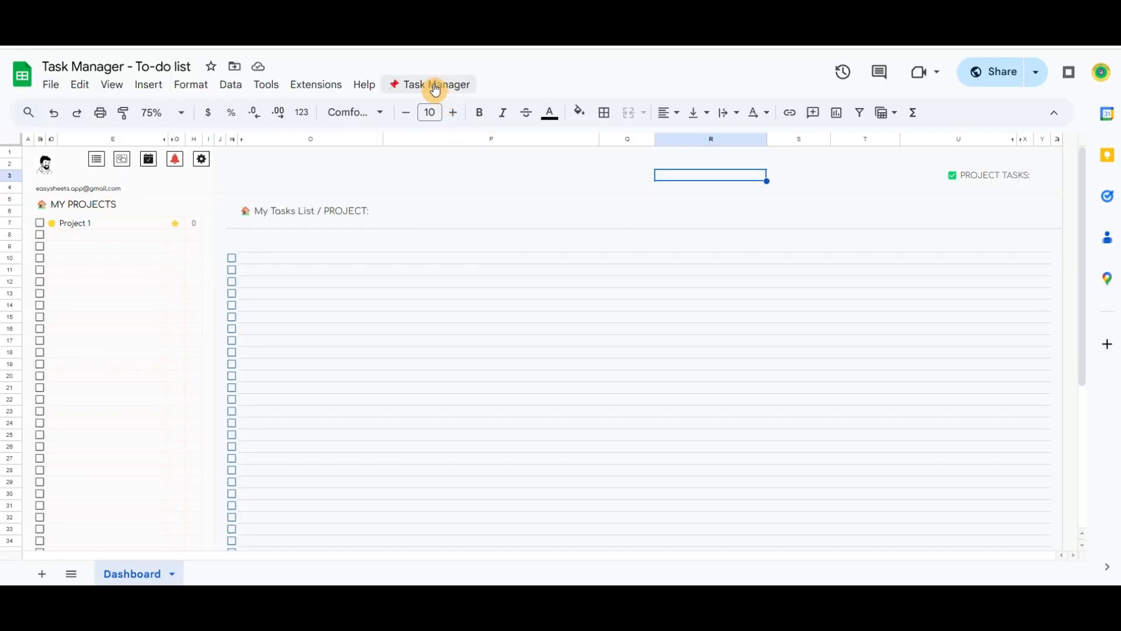
click(443, 168)
click(428, 84)
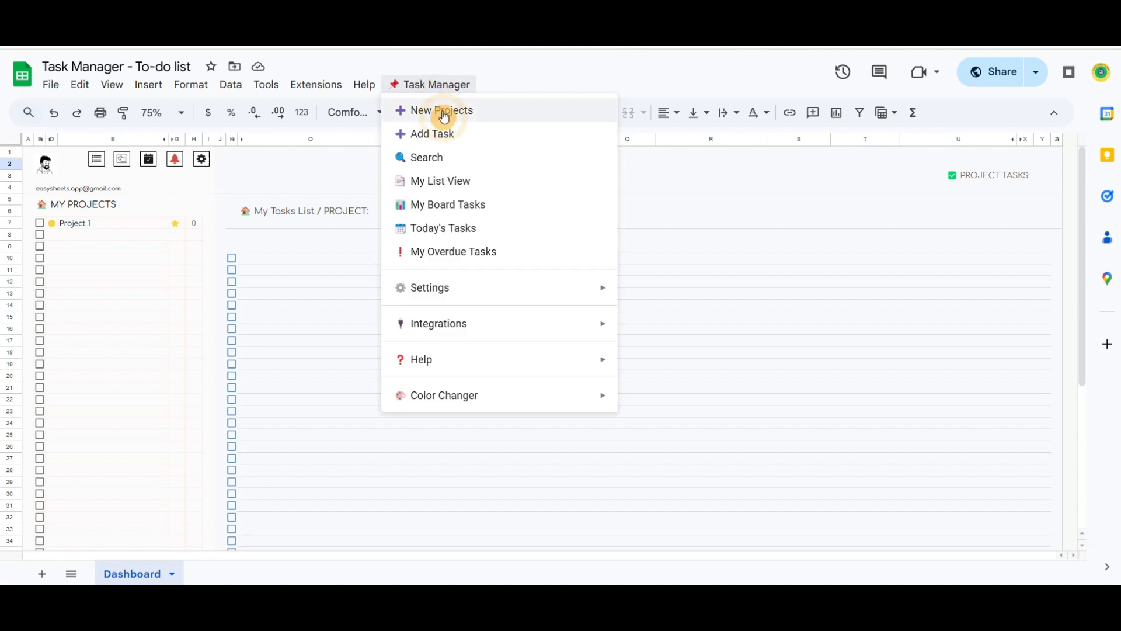
click(444, 114)
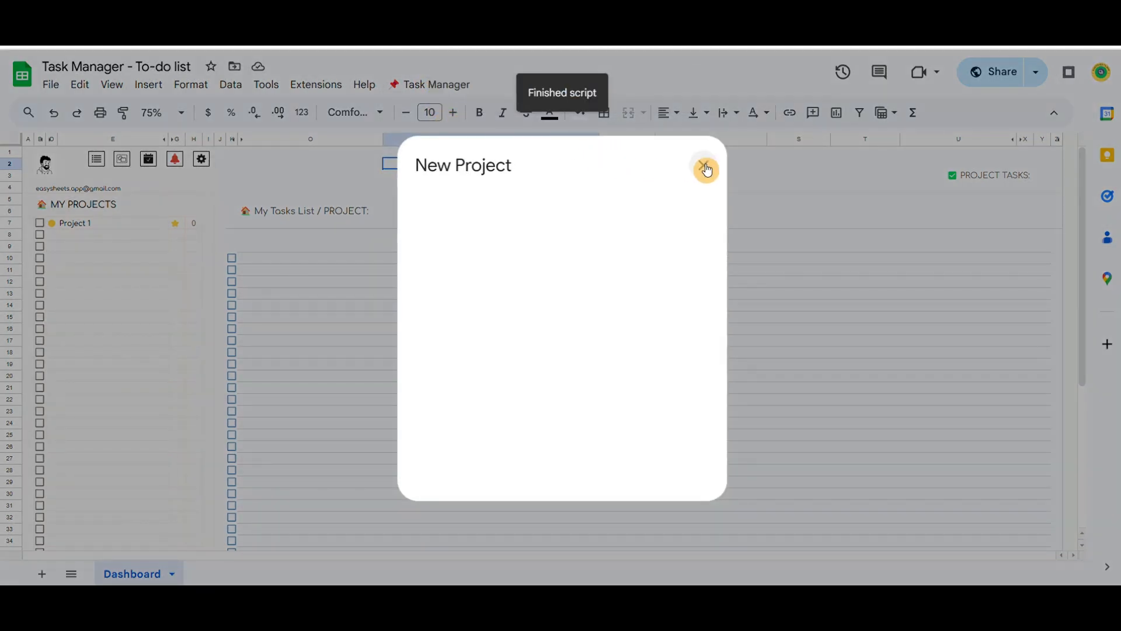
click(703, 166)
- Show Google Tasks beside the sheet and add a project named Project 2 with the blue icon and a task list
click(1107, 200)
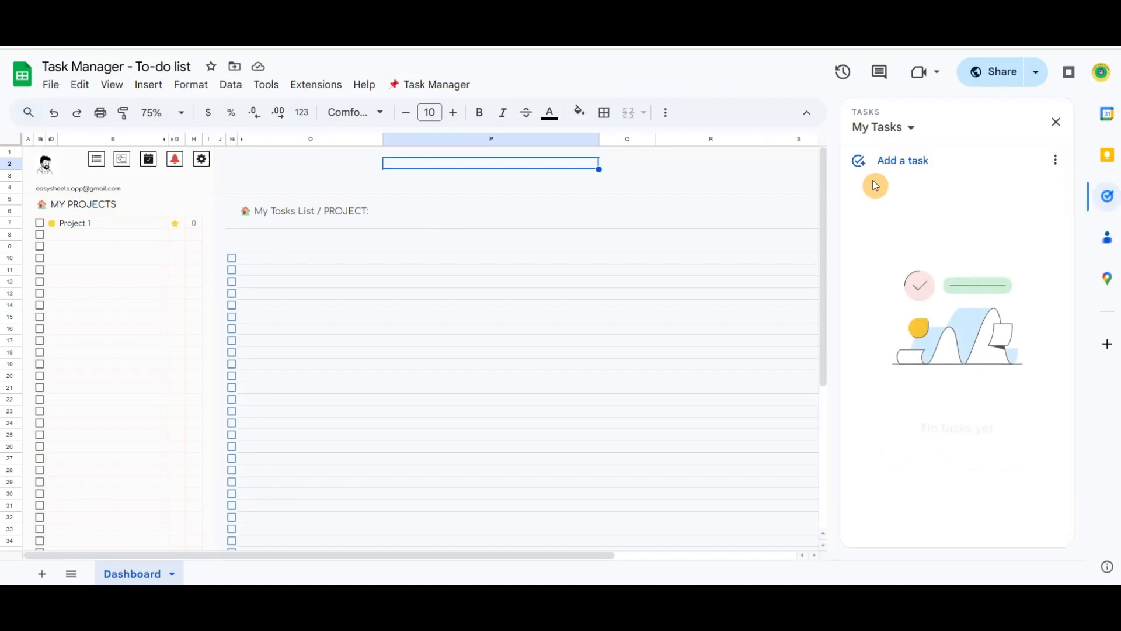
click(434, 85)
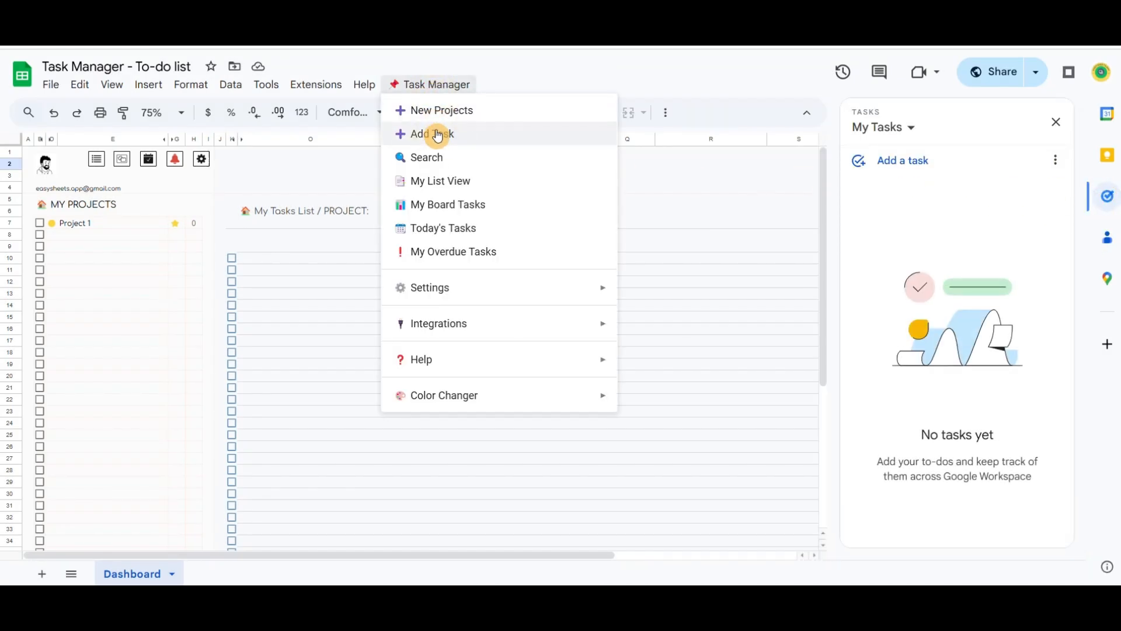
click(440, 110)
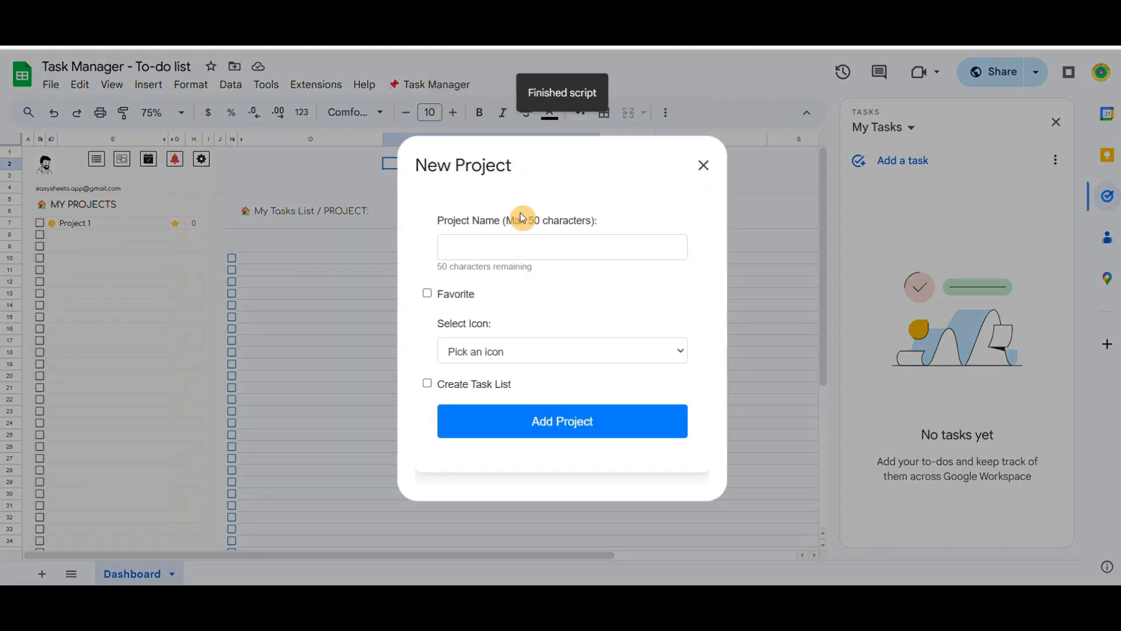
click(518, 243)
click(557, 318)
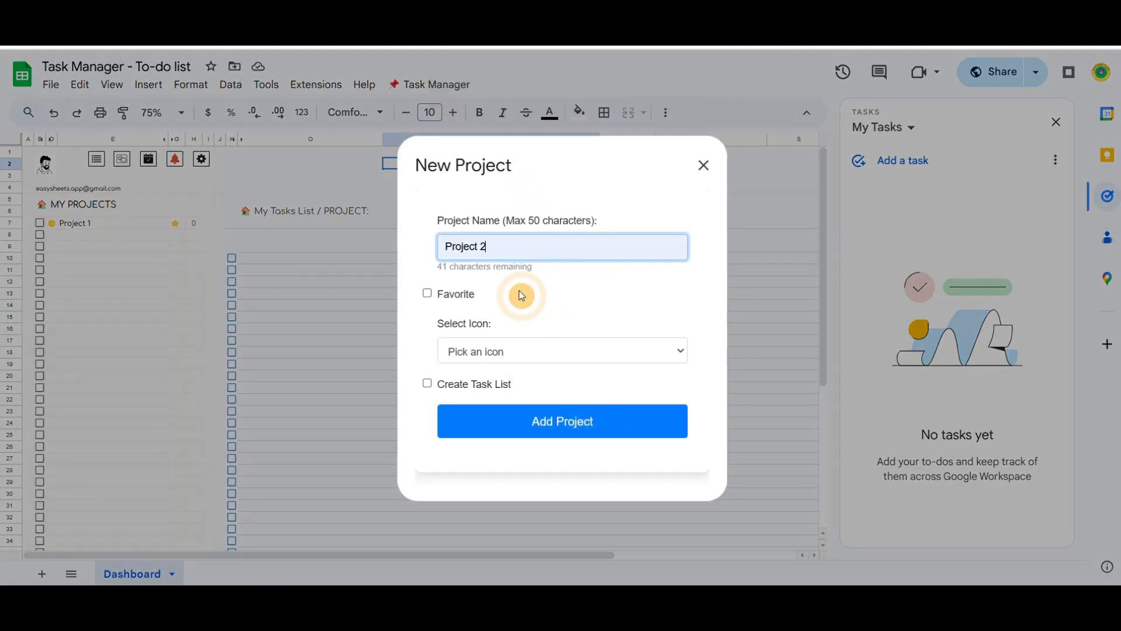
click(539, 357)
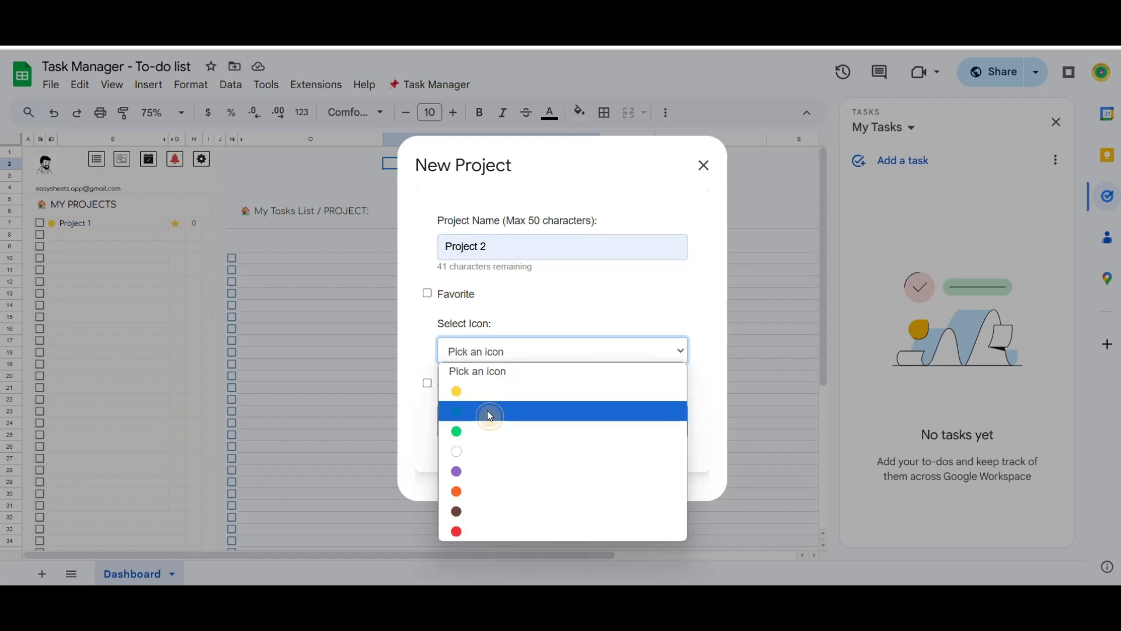
click(492, 408)
click(428, 383)
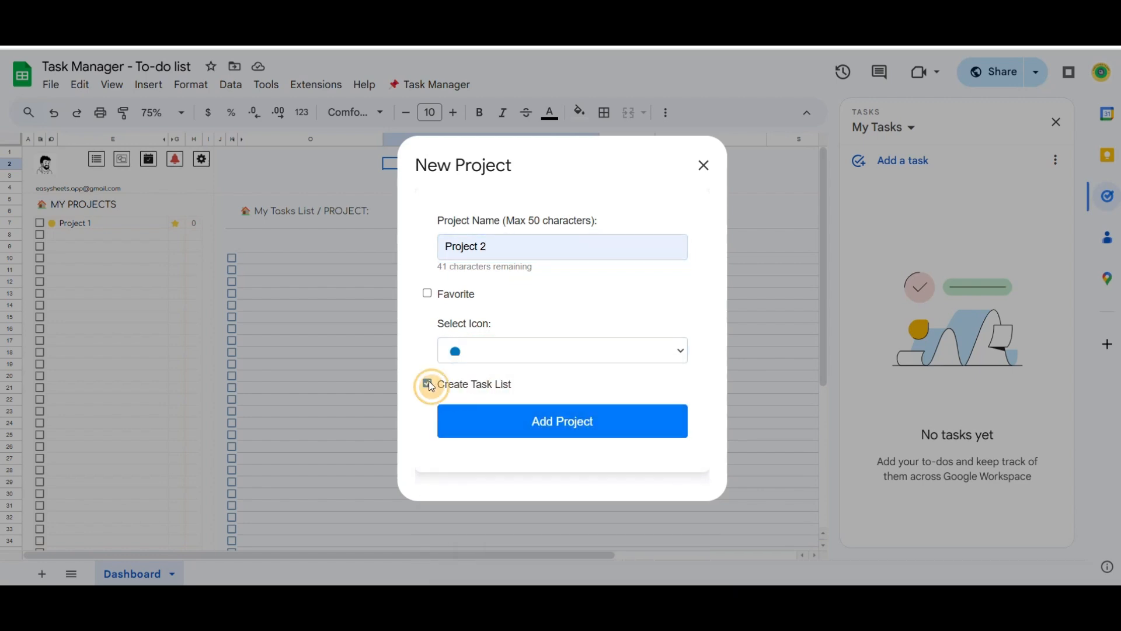
click(562, 423)
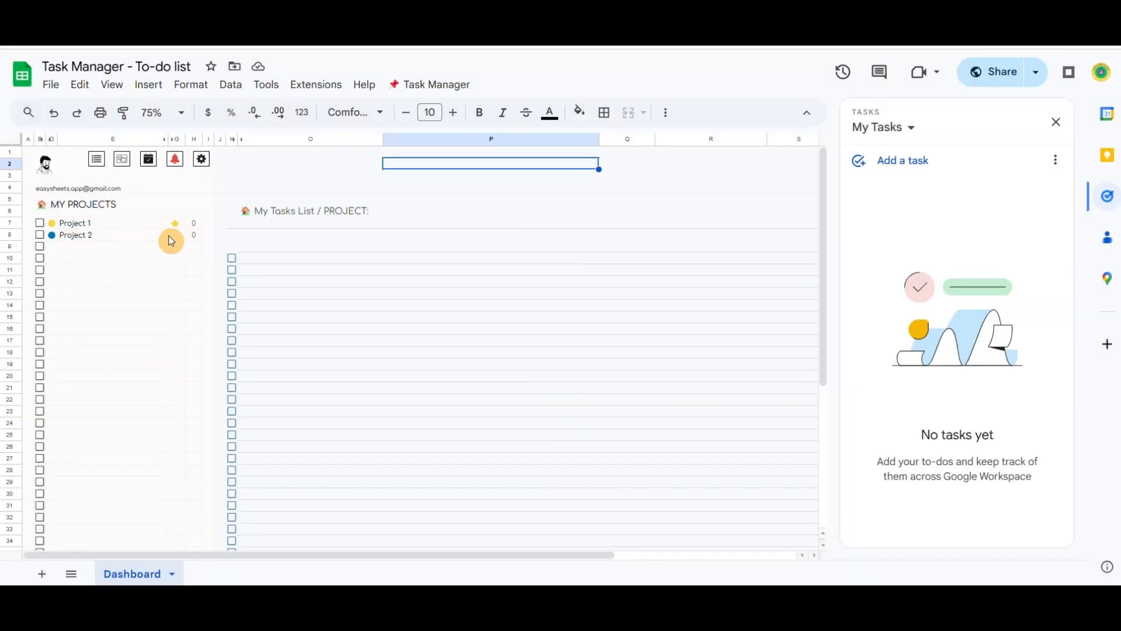
- Display the Project 2 list in Google Tasks and select Project 2 in the dashboard's project list
click(912, 126)
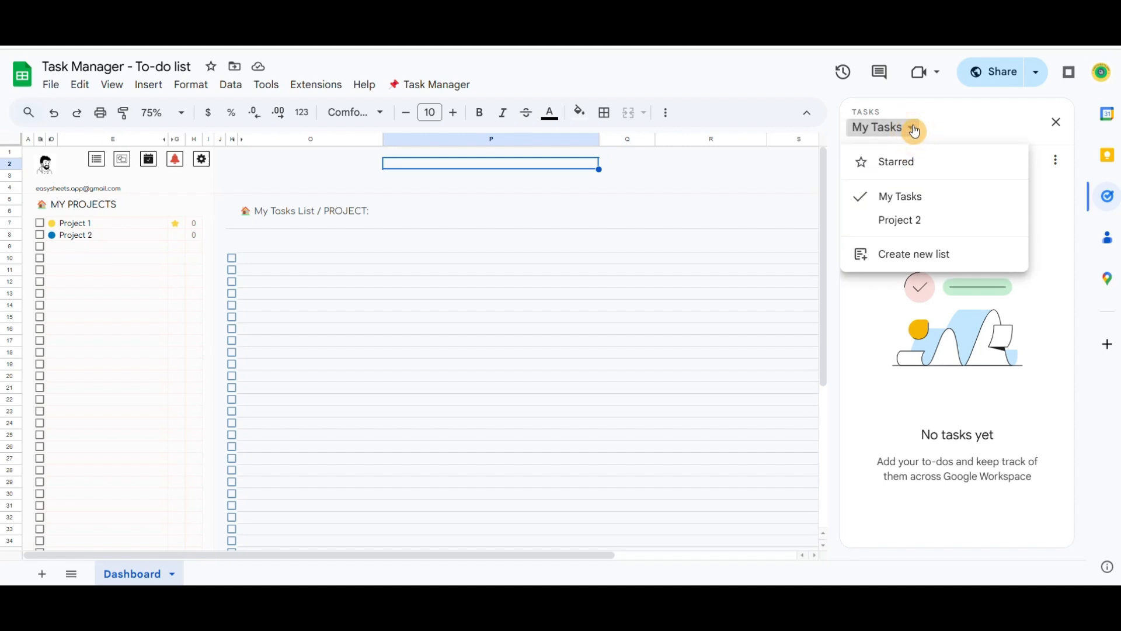
click(906, 228)
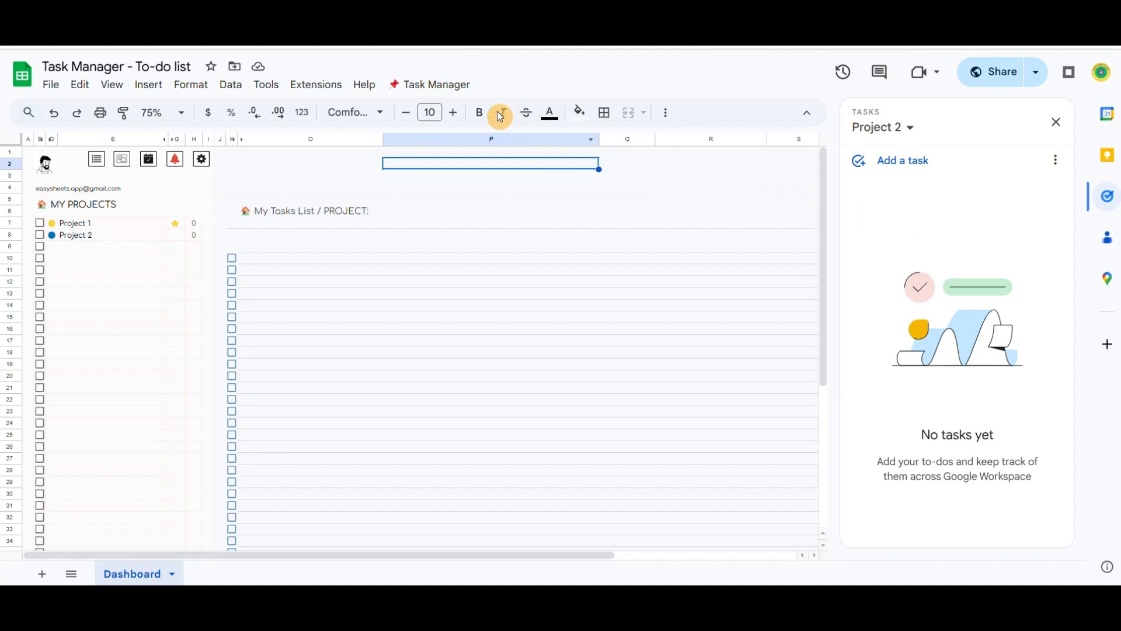
click(409, 87)
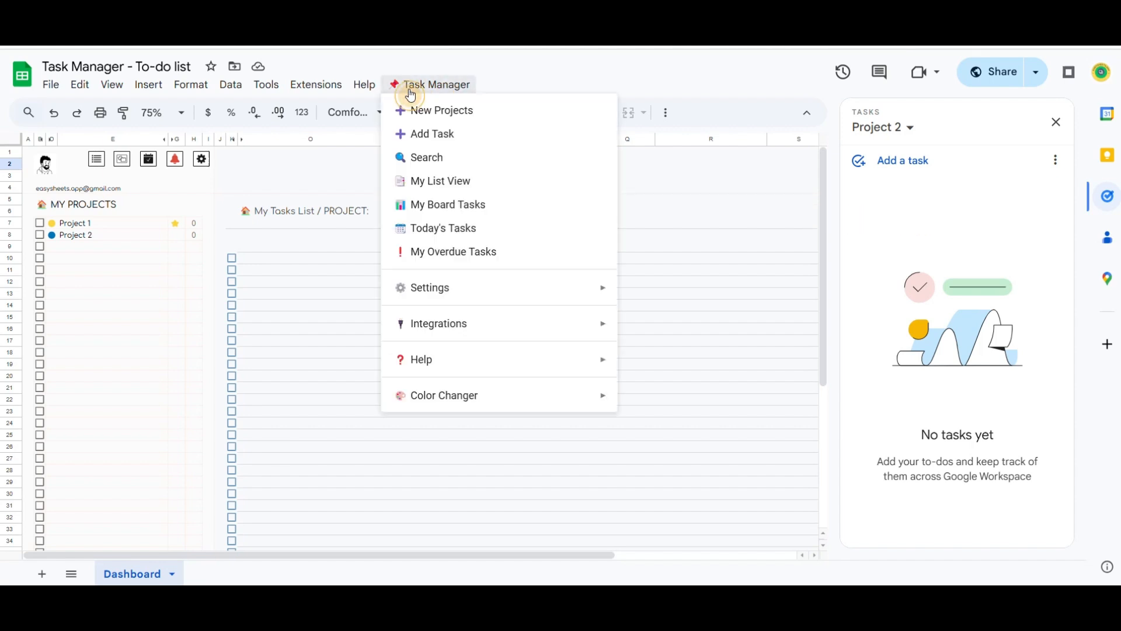
click(39, 237)
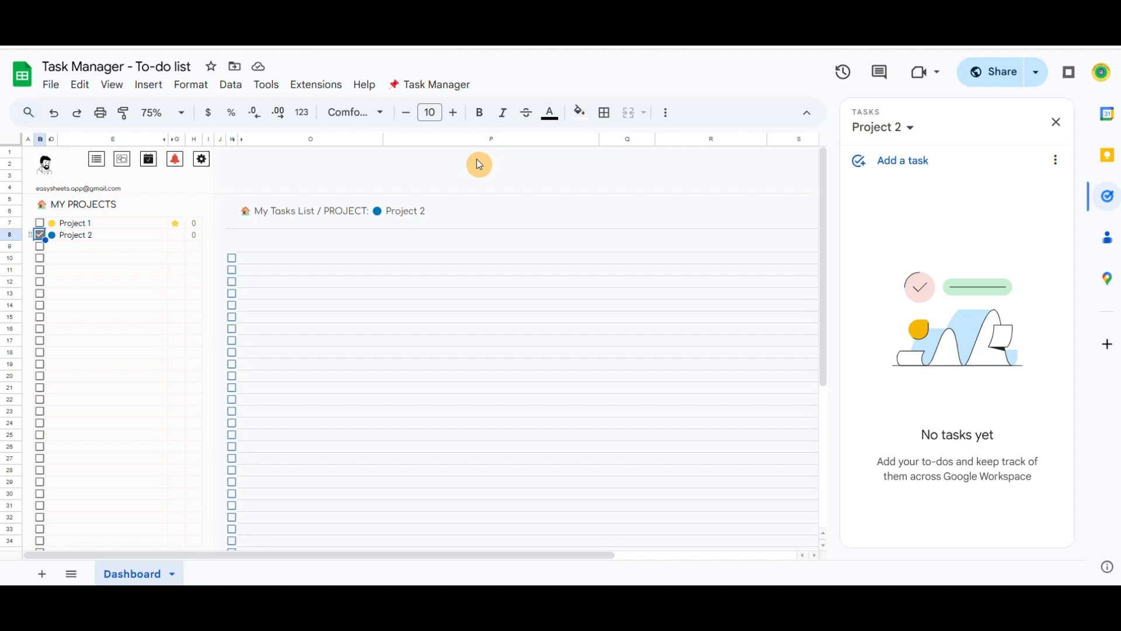
- Start a new task in Project 2 titled Task 1 with the description "description of the task 1" and Urgent priority
click(437, 86)
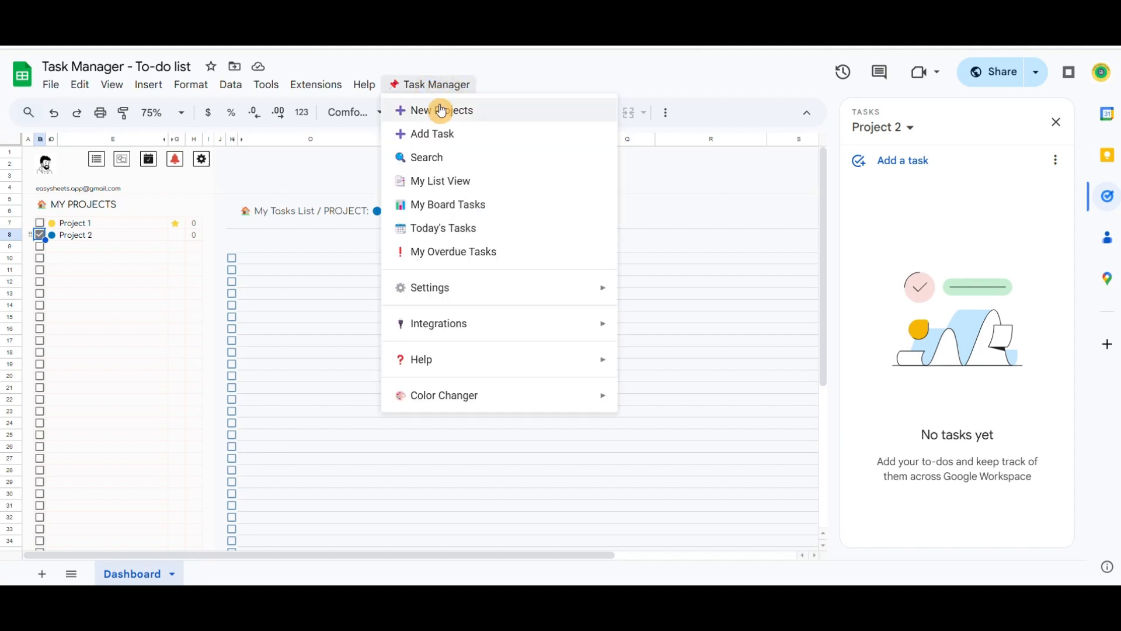
click(445, 134)
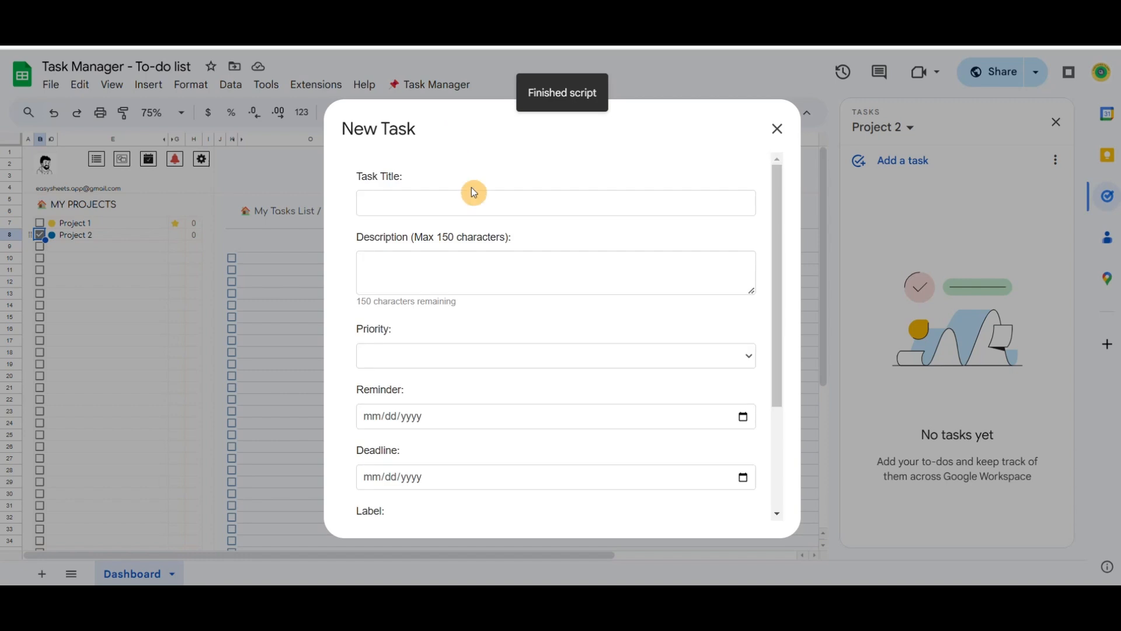
click(476, 201)
text(Ta)
click(450, 238)
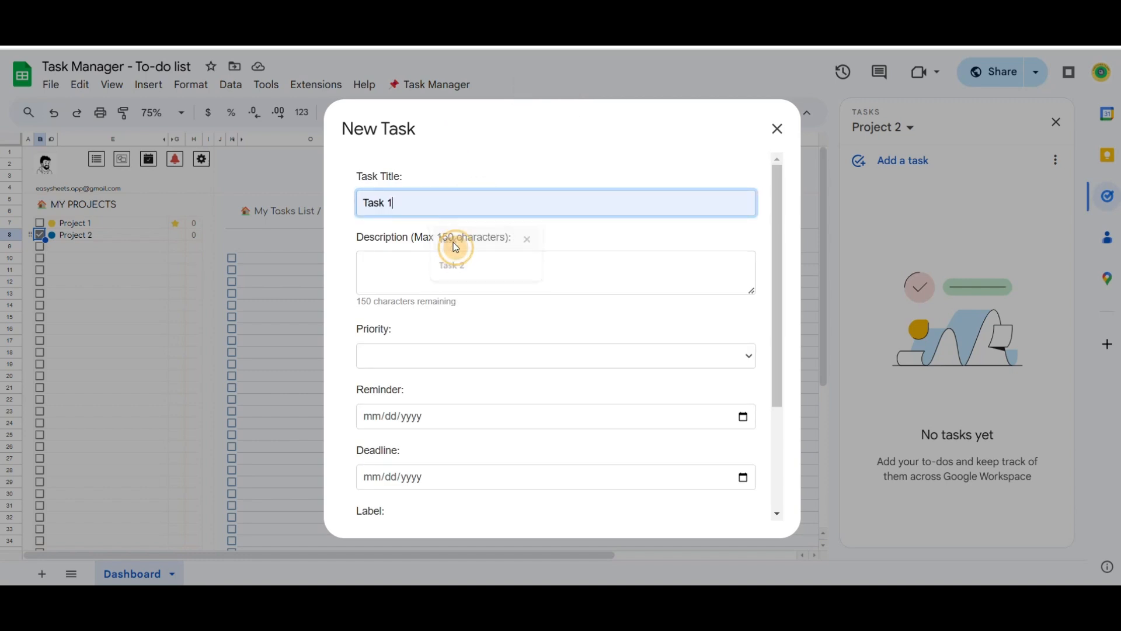
click(437, 268)
text(description of the task 1)
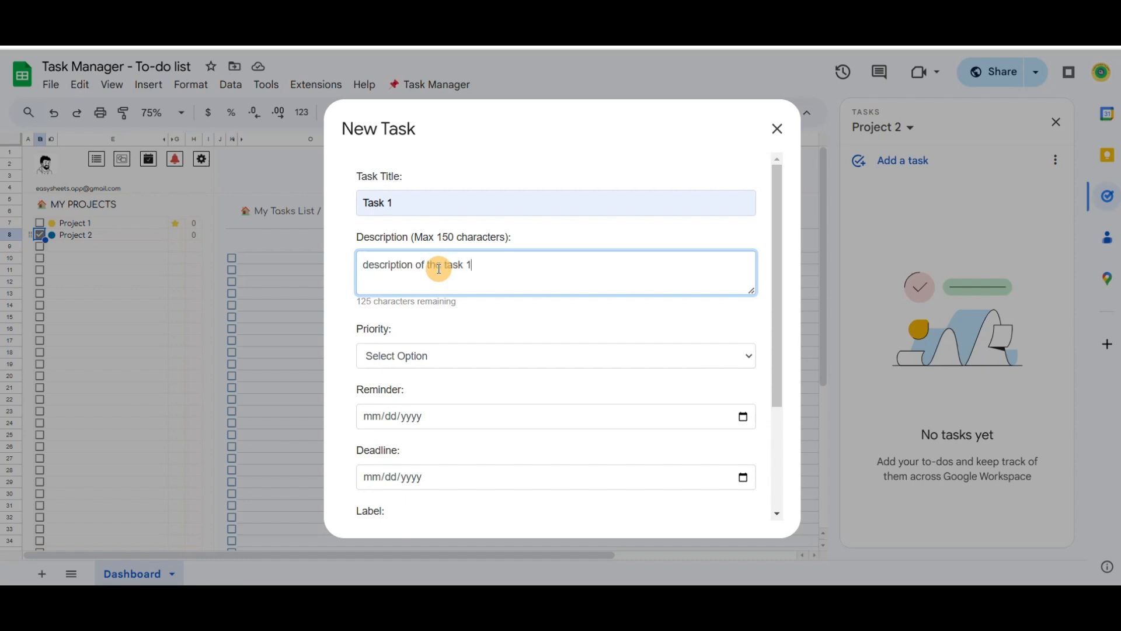
key(Tab)
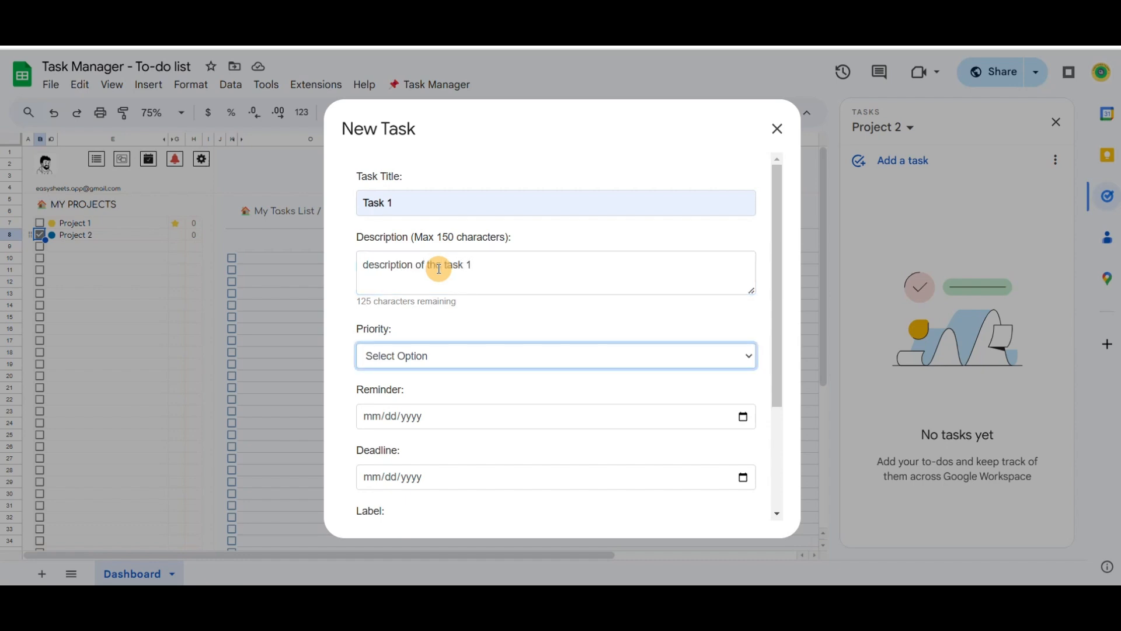
click(462, 356)
click(418, 395)
- Set Task 1's deadline to 02/07/2025 and its reminder to 02/05/2025
scroll(460, 344, down, 1)
scroll(462, 337, down, 2)
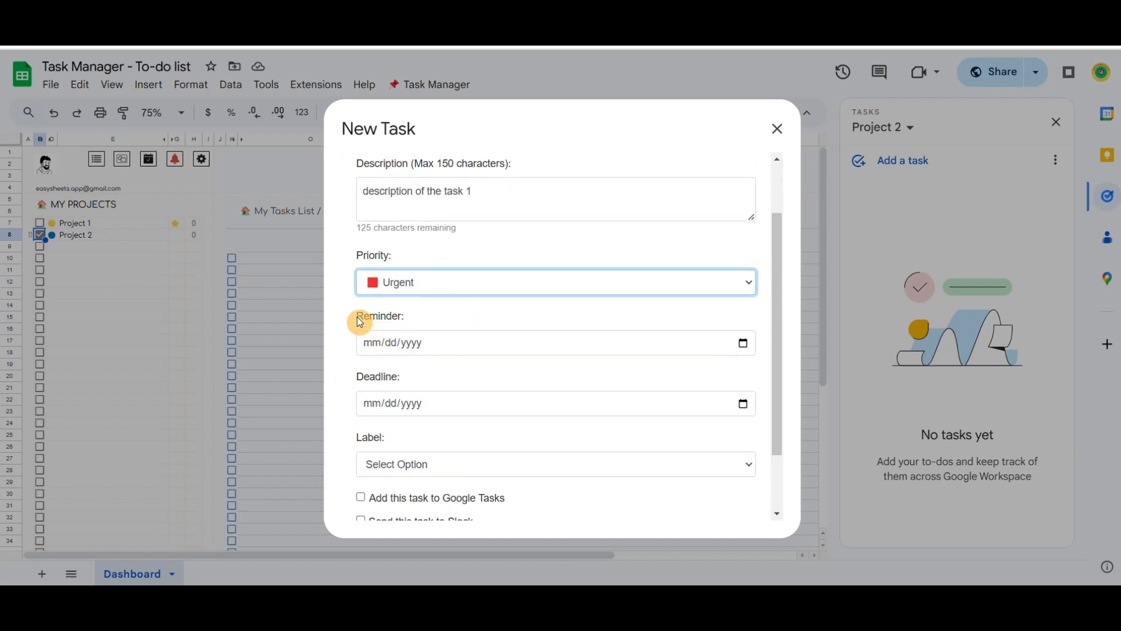
click(743, 345)
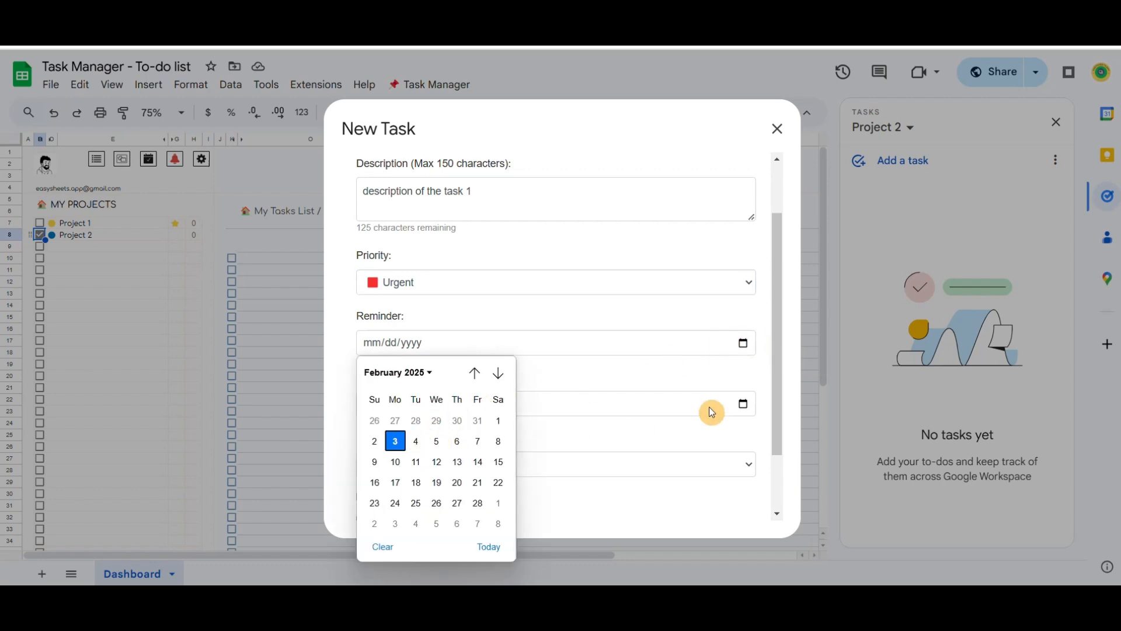
click(742, 404)
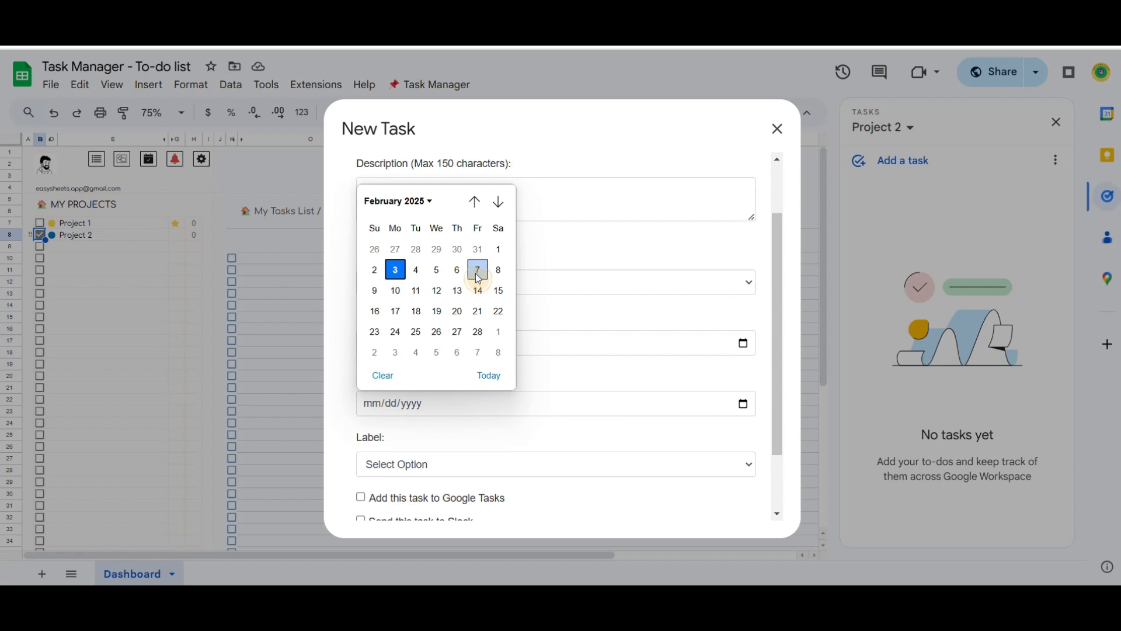
click(477, 270)
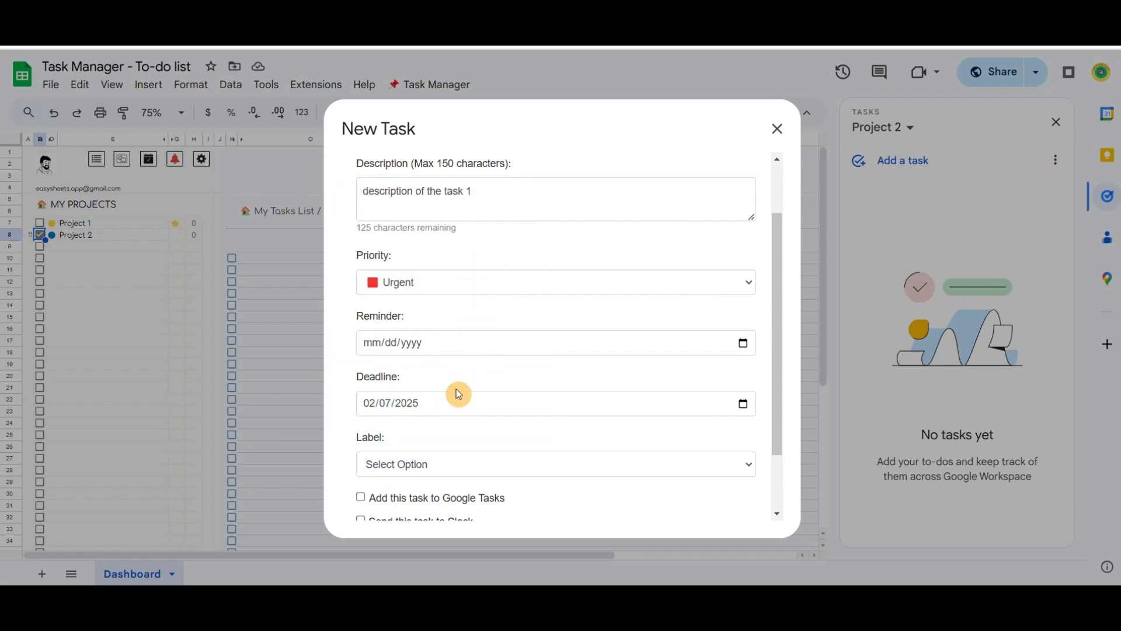
click(743, 344)
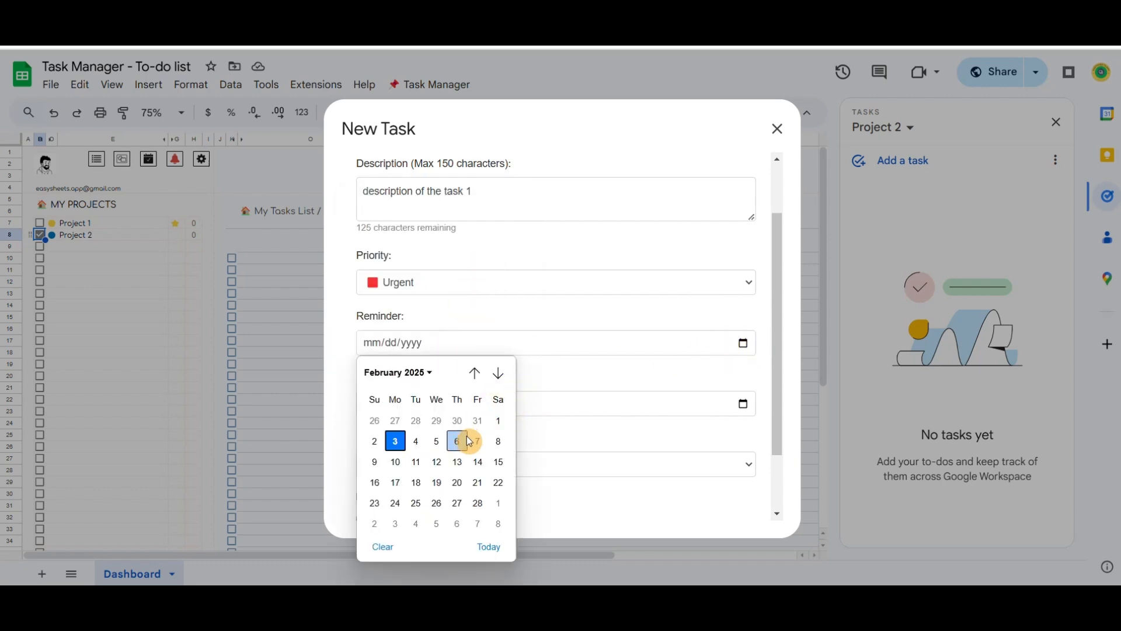
click(436, 441)
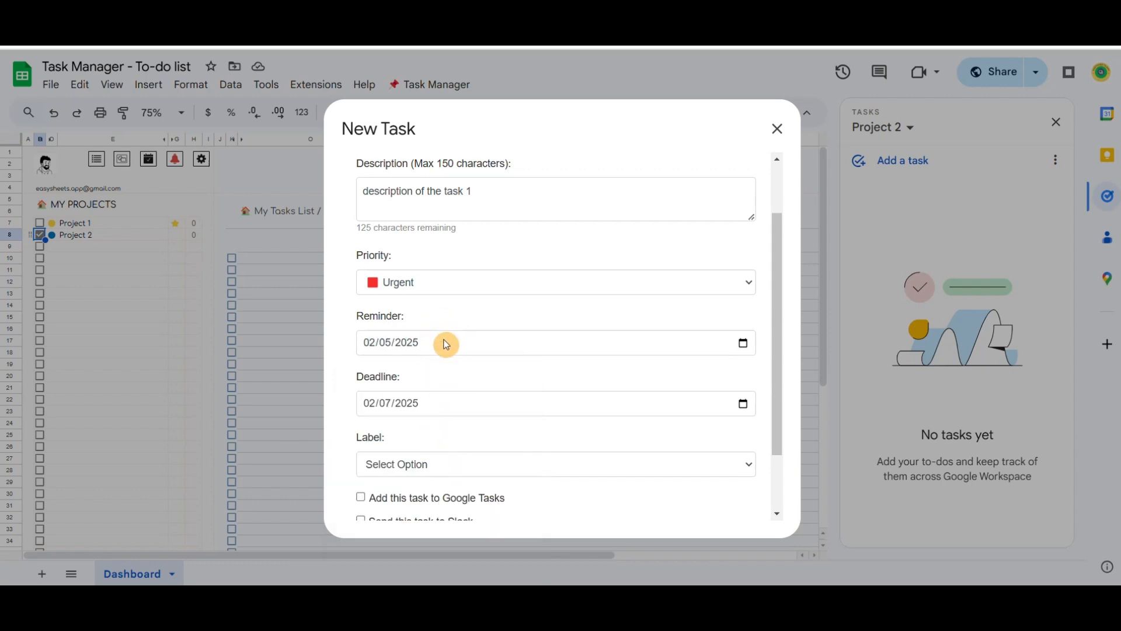
- Add Task 1 with the Feedback label and the Google Tasks option enabled, and hide Google Tasks beside the sheet
scroll(446, 345, down, 2)
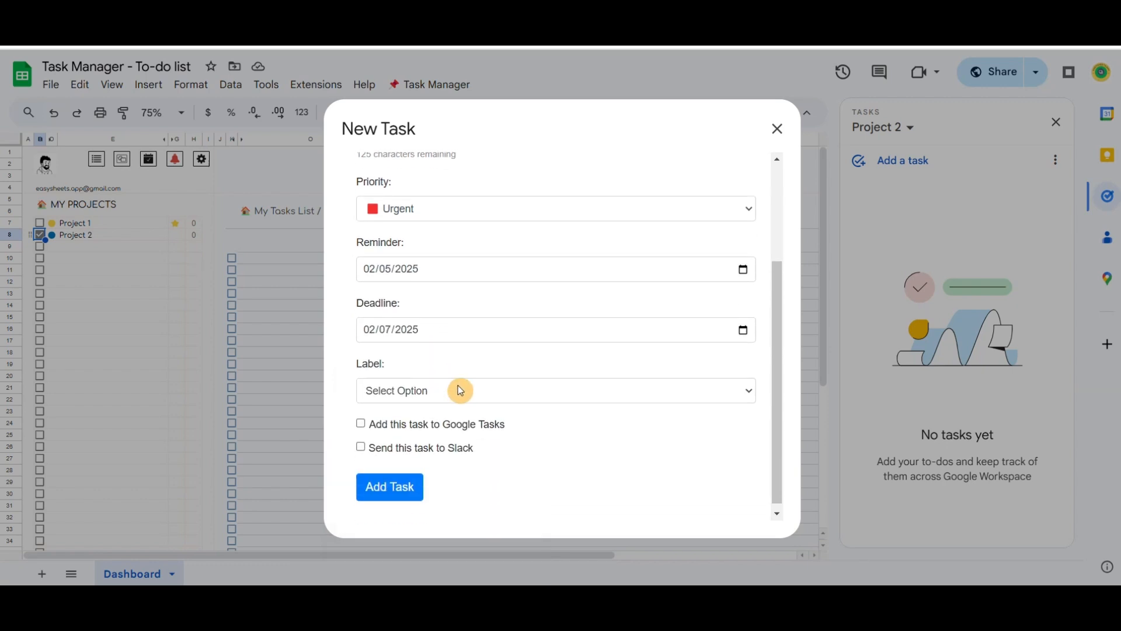
click(459, 389)
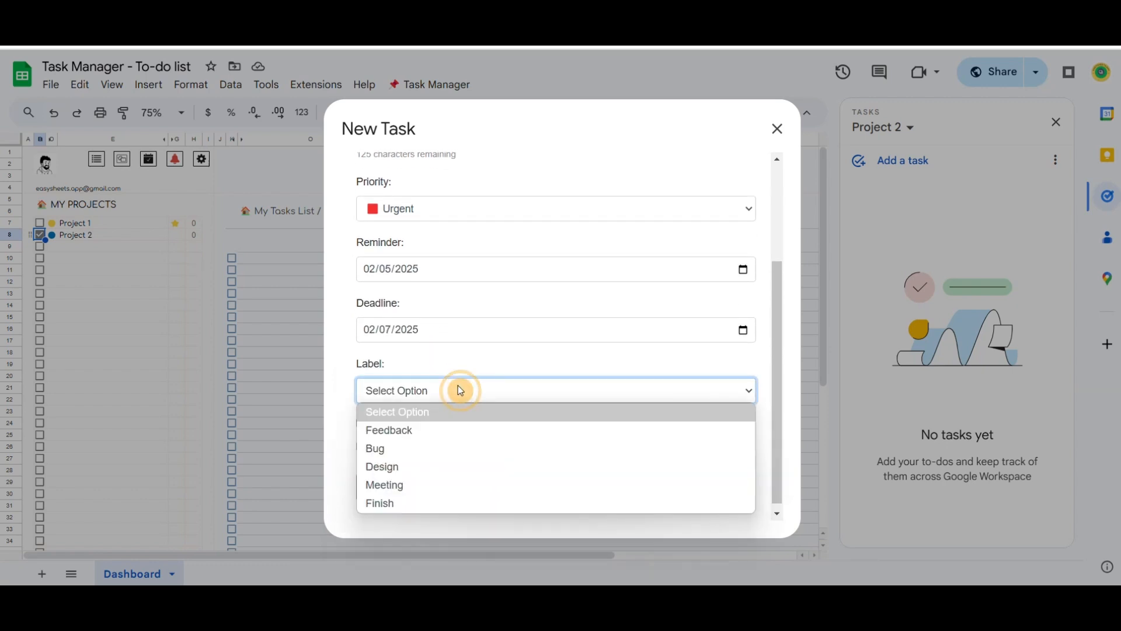
click(412, 432)
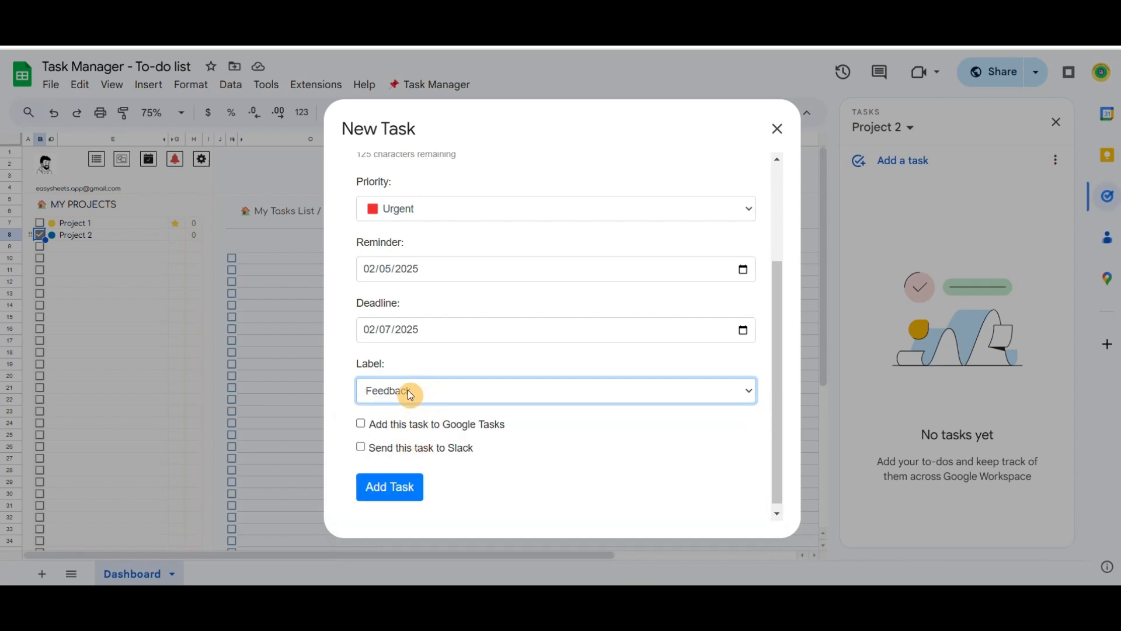
click(360, 425)
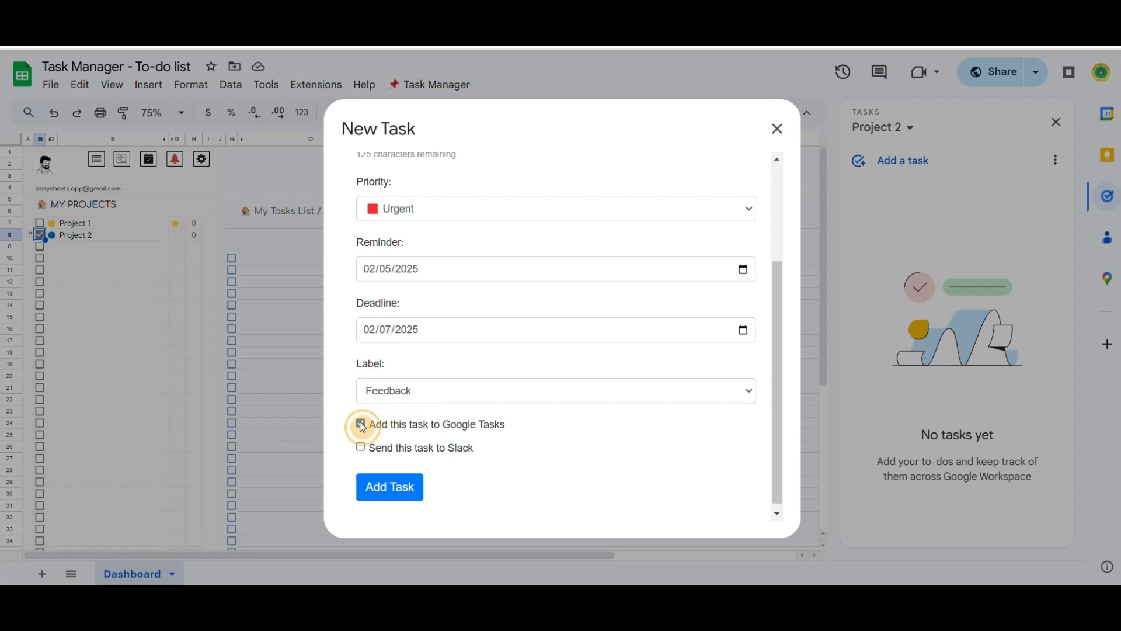
click(397, 489)
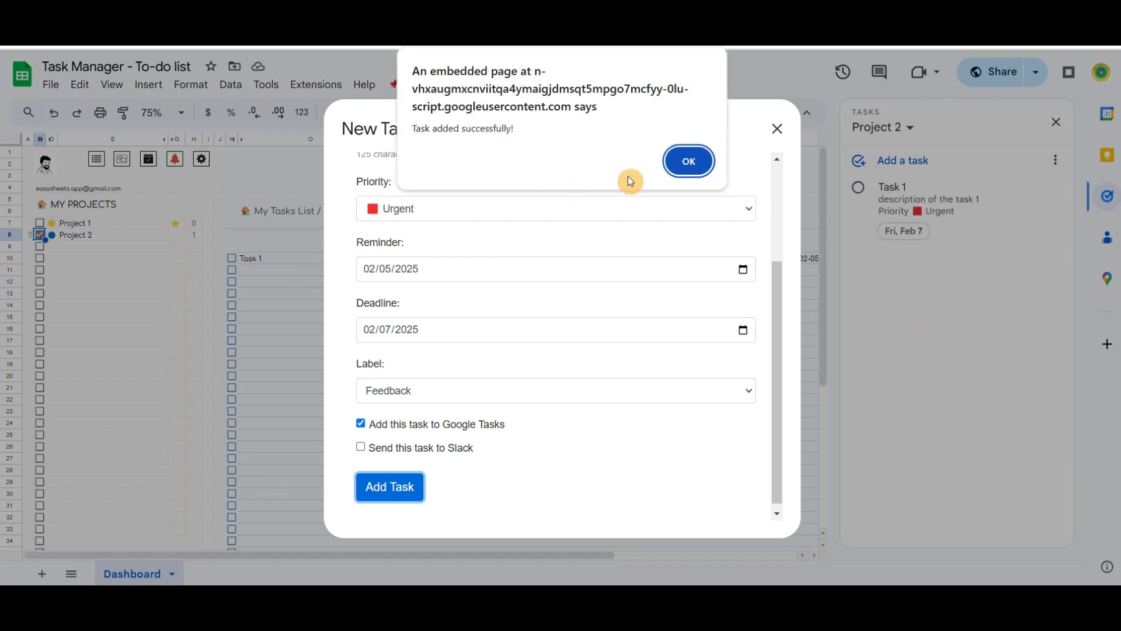
click(685, 163)
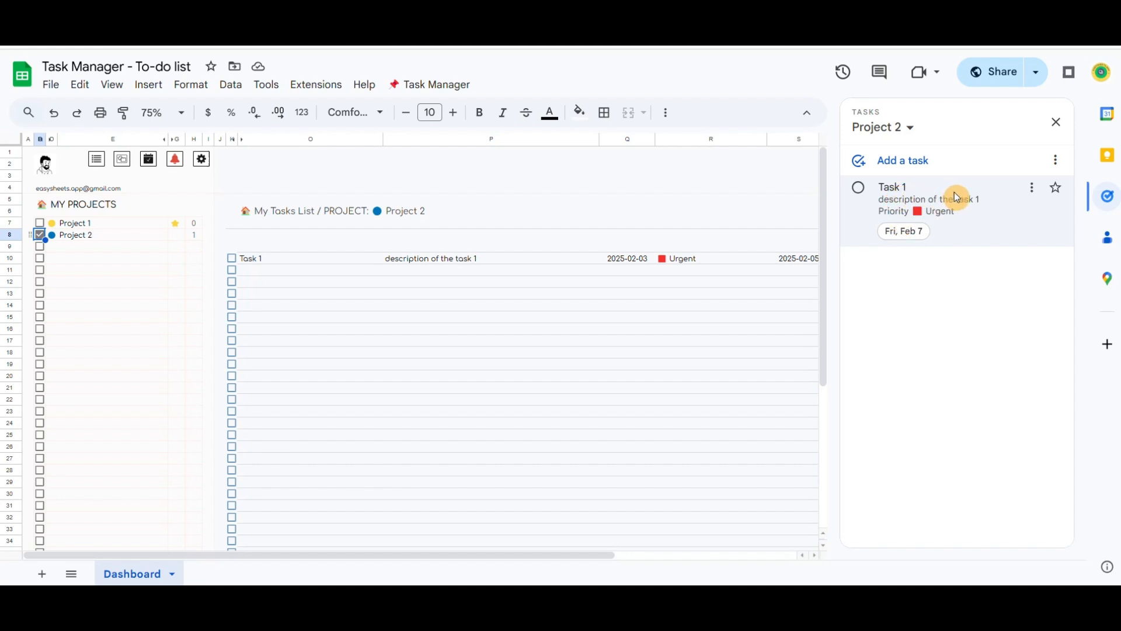
click(1059, 126)
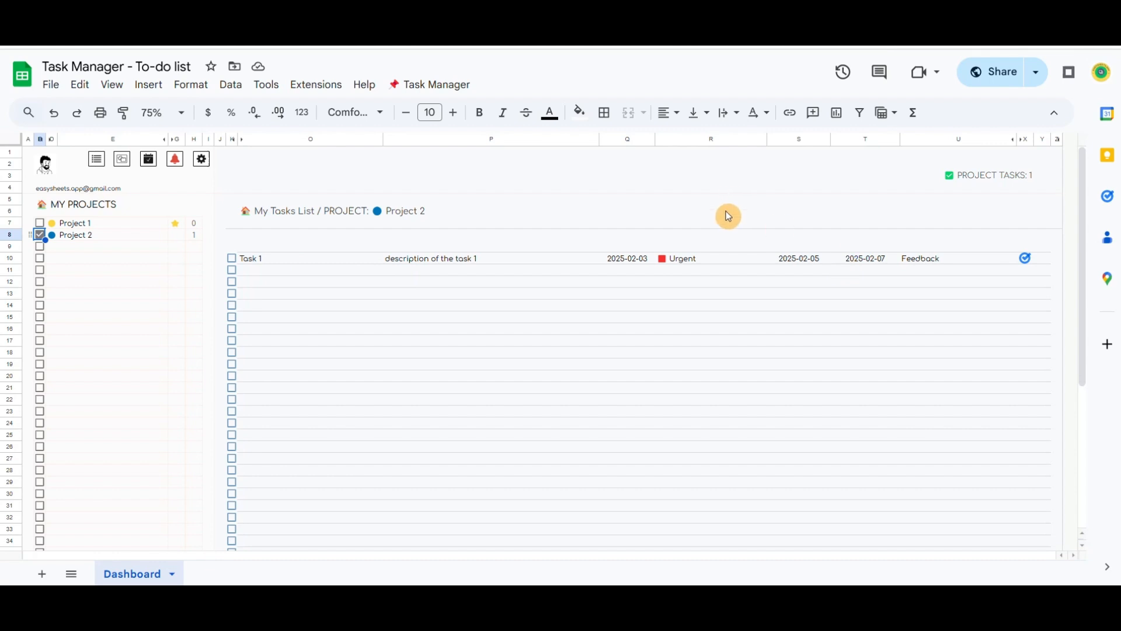
- Start another task in Project 2 titled Task 2 with the description "description 2" and High priority
click(437, 92)
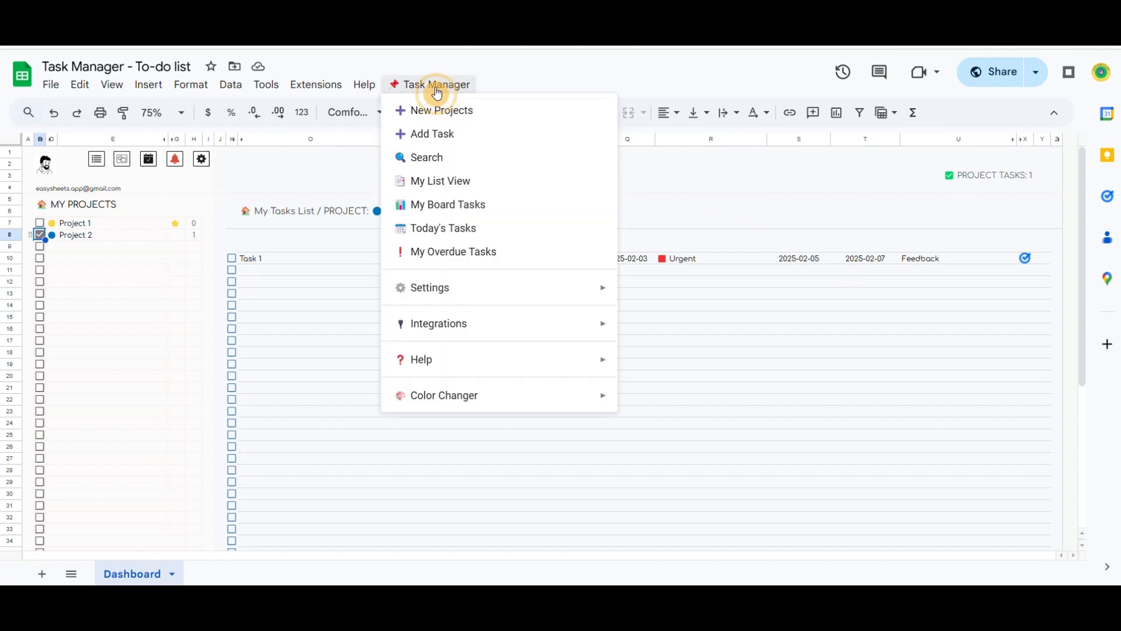
click(447, 138)
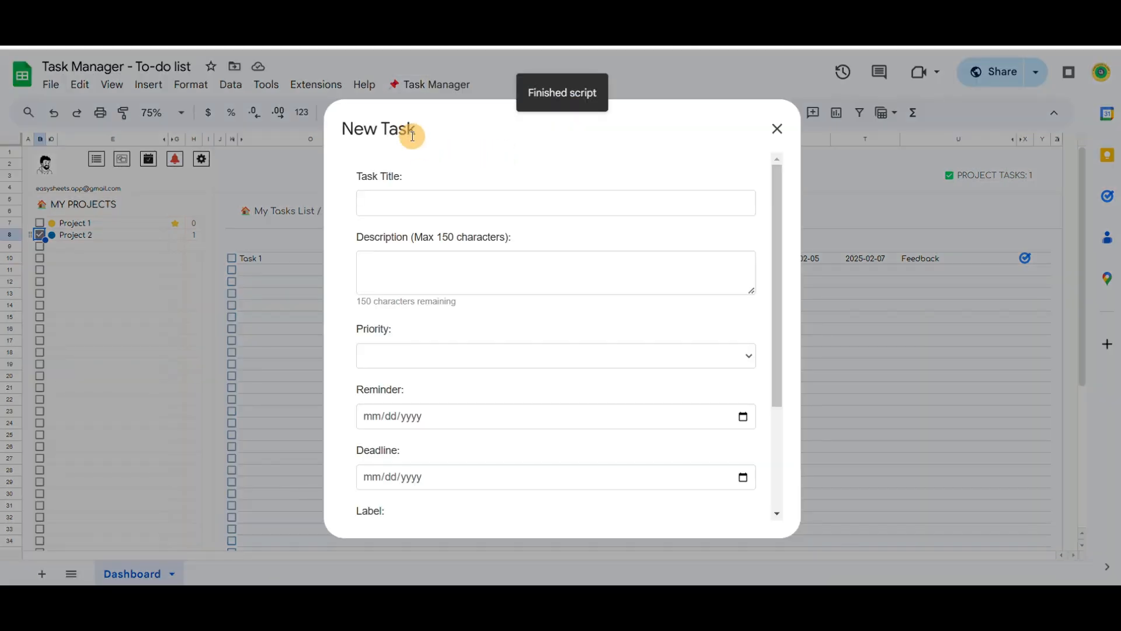
click(436, 202)
click(462, 263)
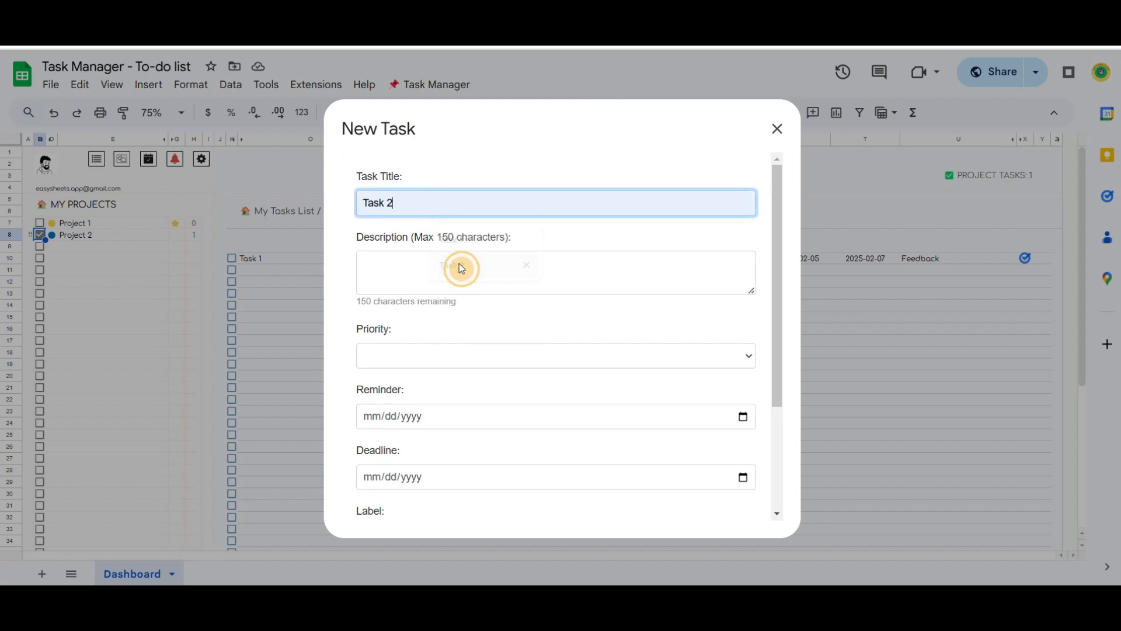
click(456, 263)
text(descriptio)
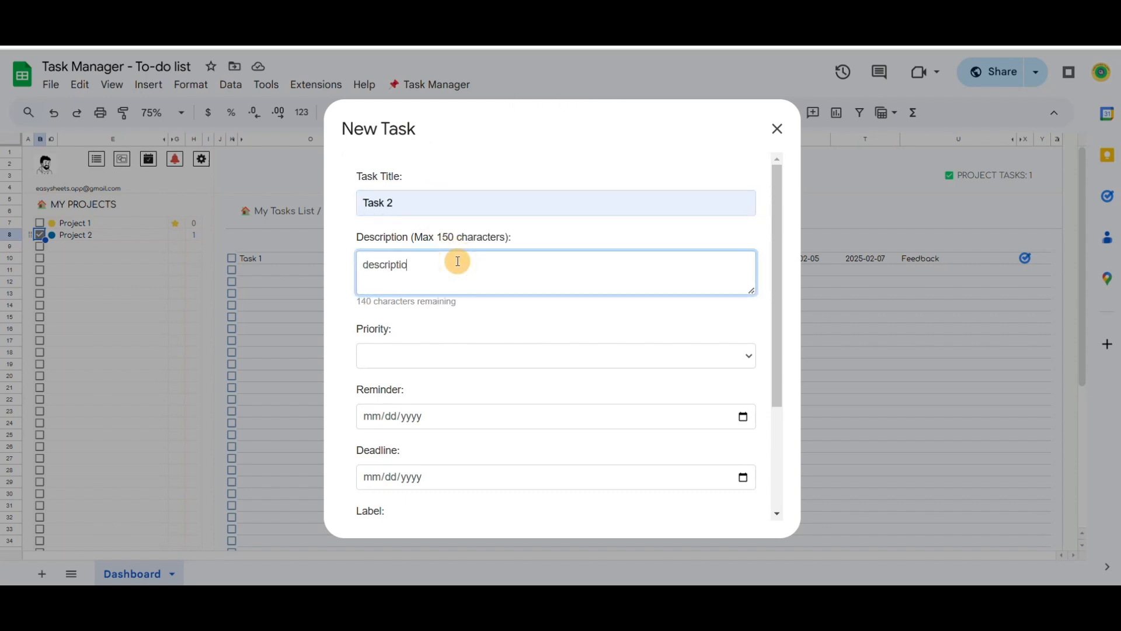
text(n 2)
key(Tab)
click(463, 362)
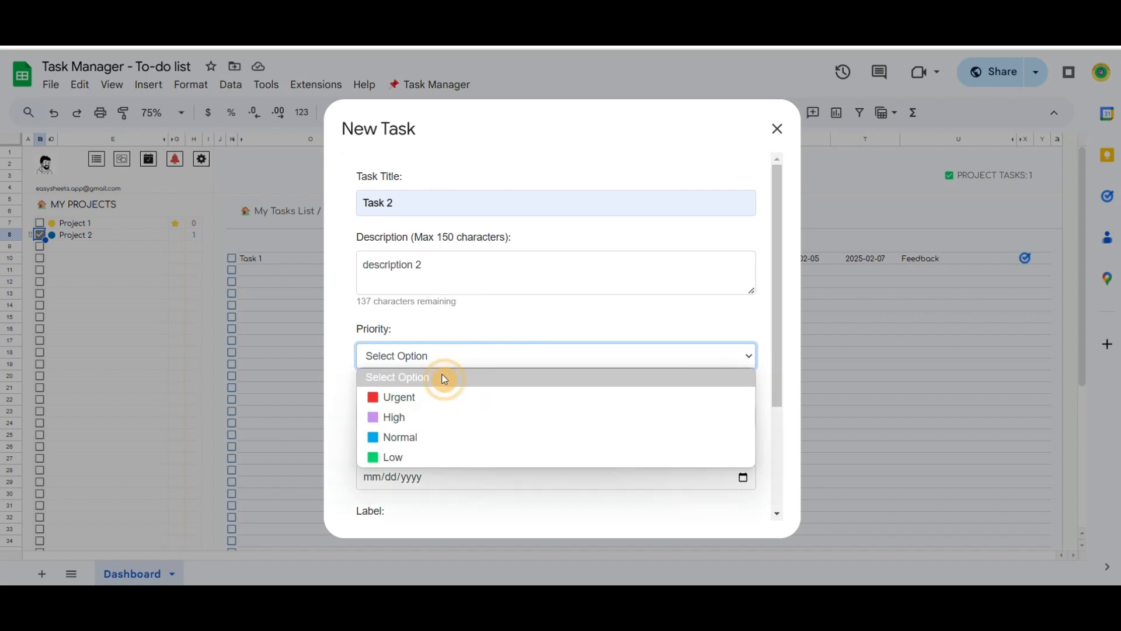
click(419, 417)
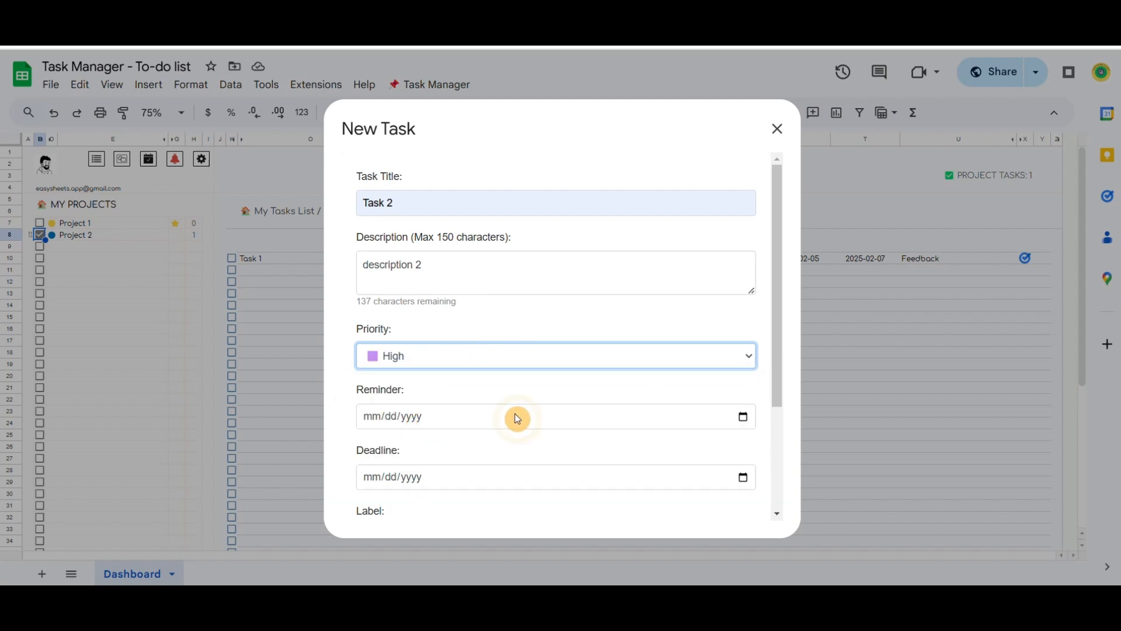
- Set Task 2's reminder to 02/05/2025 and its deadline to 02/12/2025
click(743, 419)
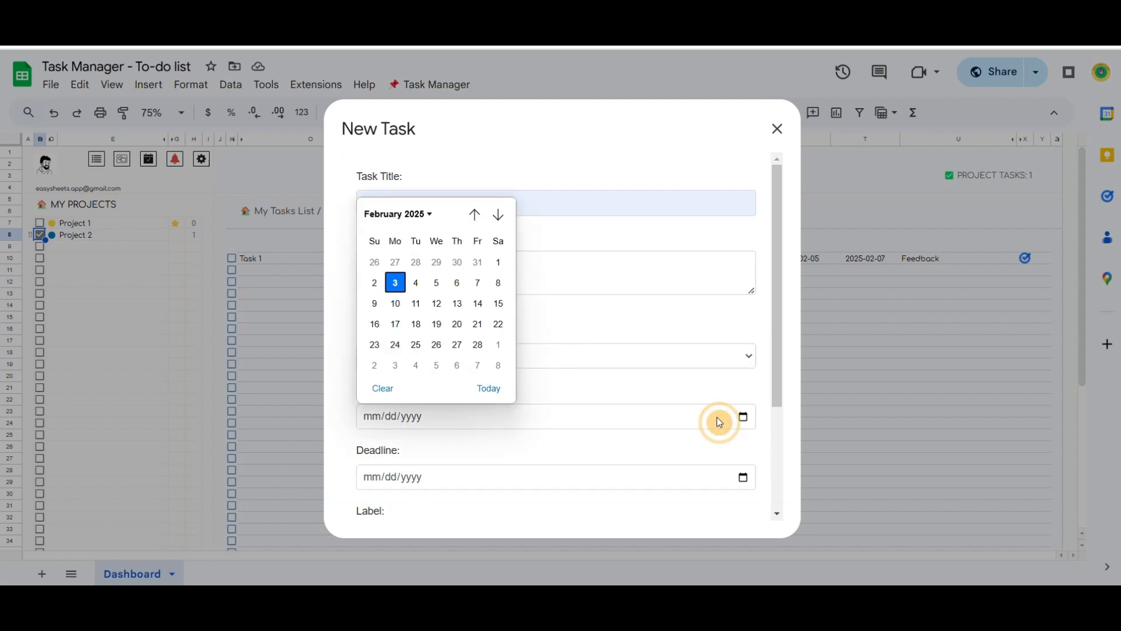
click(436, 281)
click(739, 478)
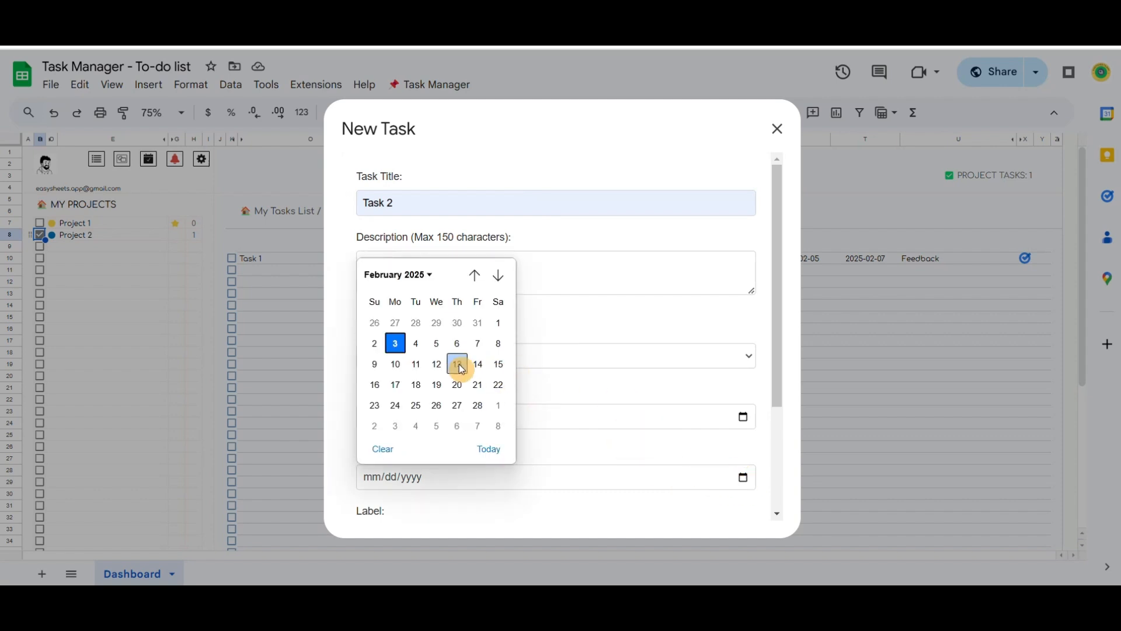
click(437, 364)
- Add Task 2 with the Bug label and both the Google Tasks and Slack options enabled
scroll(508, 380, down, 5)
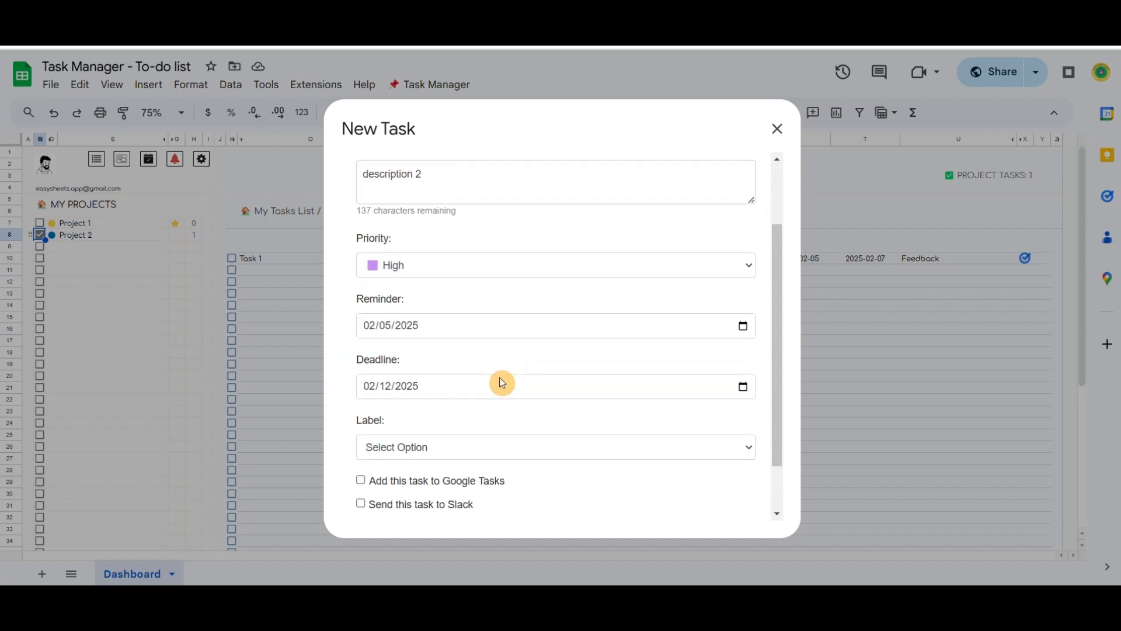
click(461, 398)
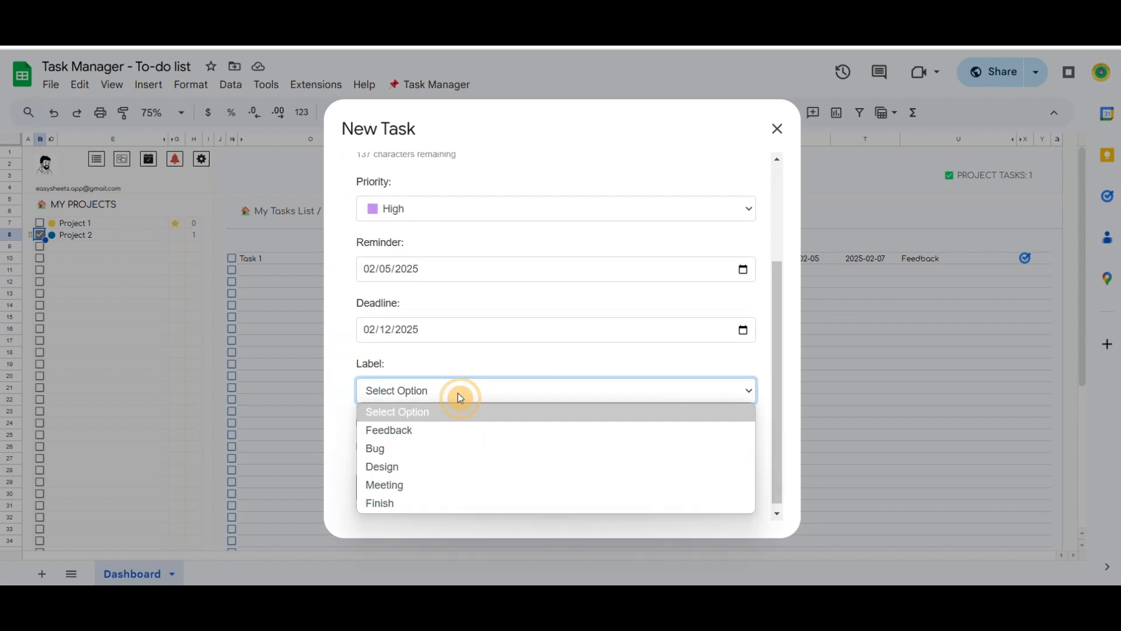
click(424, 450)
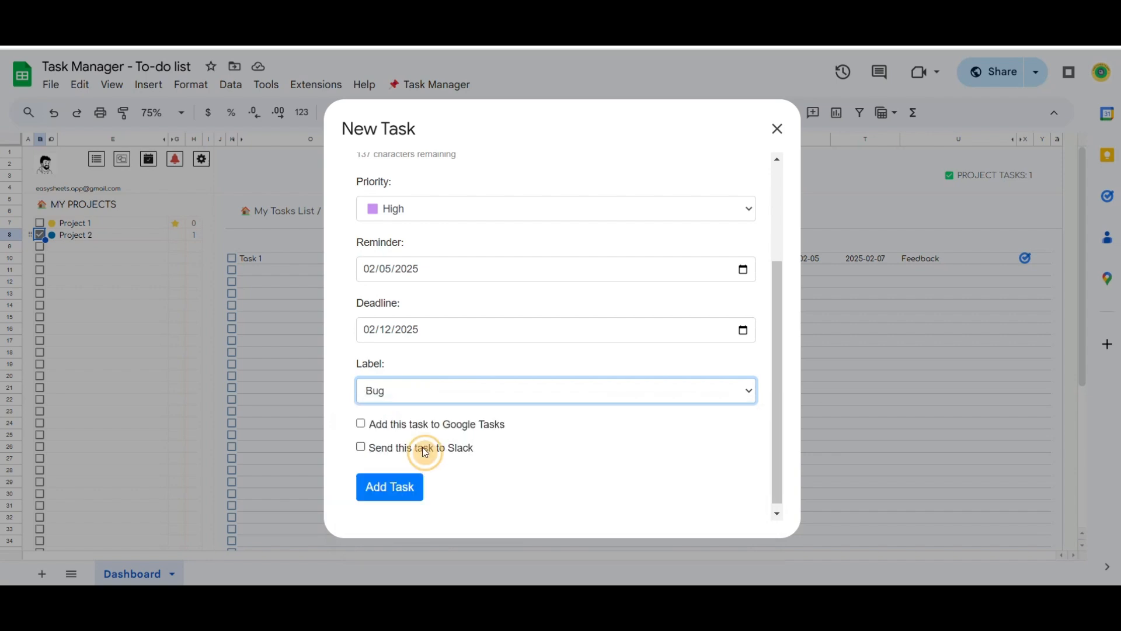
click(361, 424)
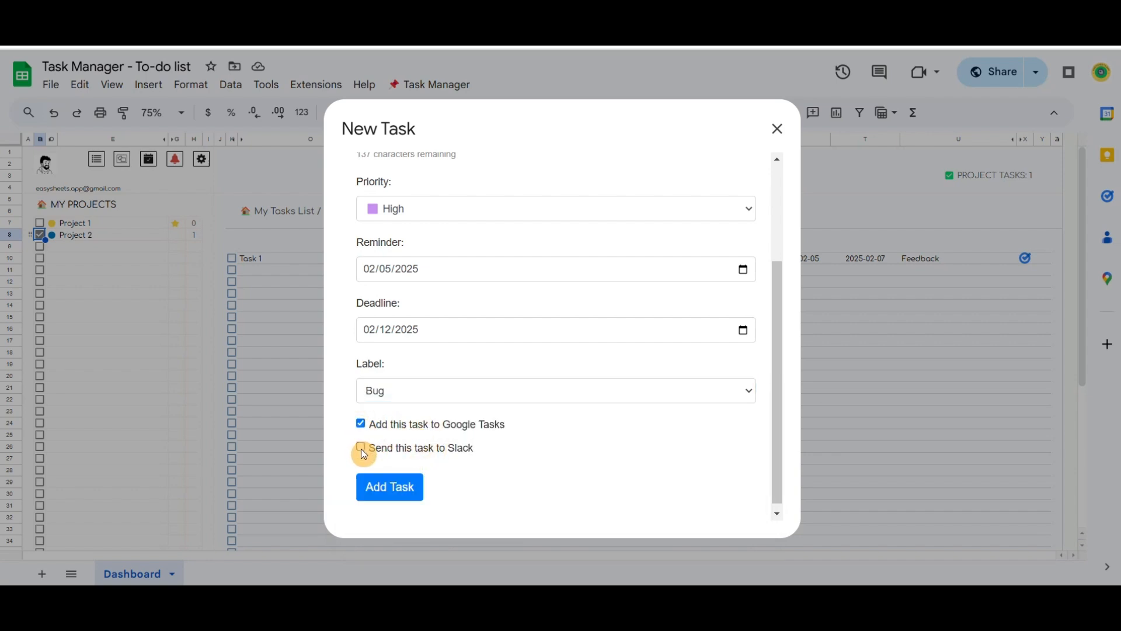
click(360, 447)
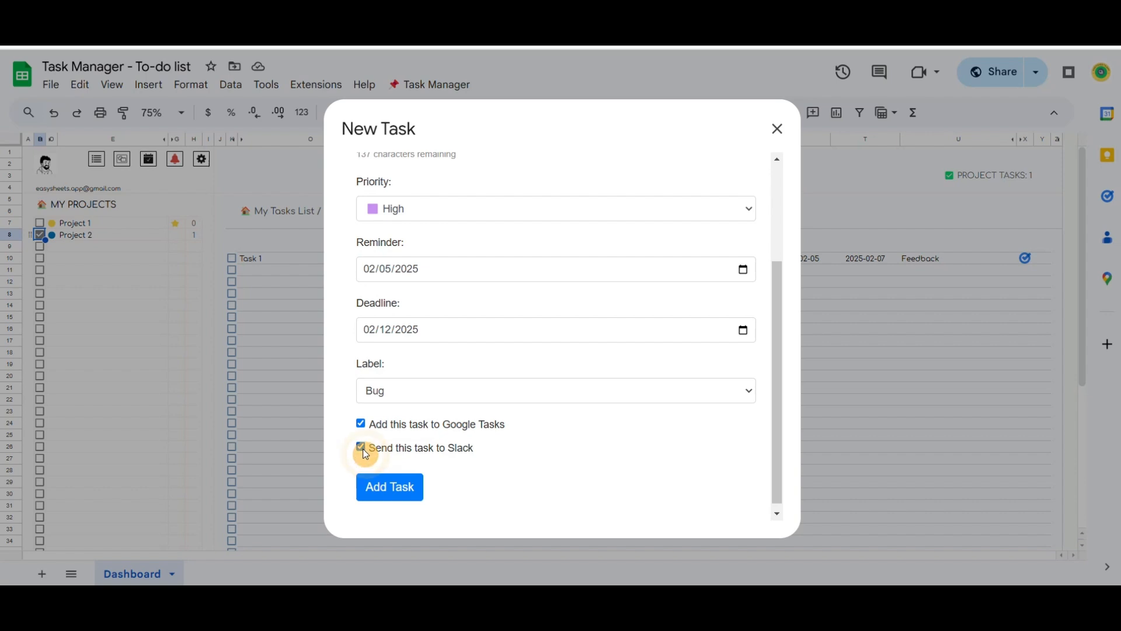
click(400, 492)
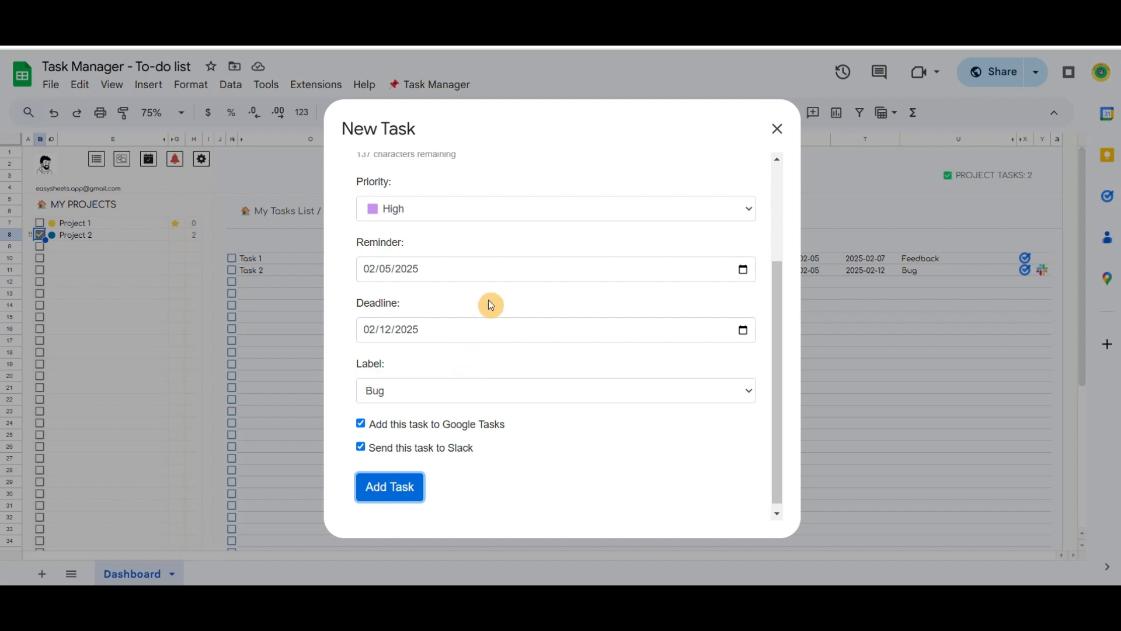
click(688, 159)
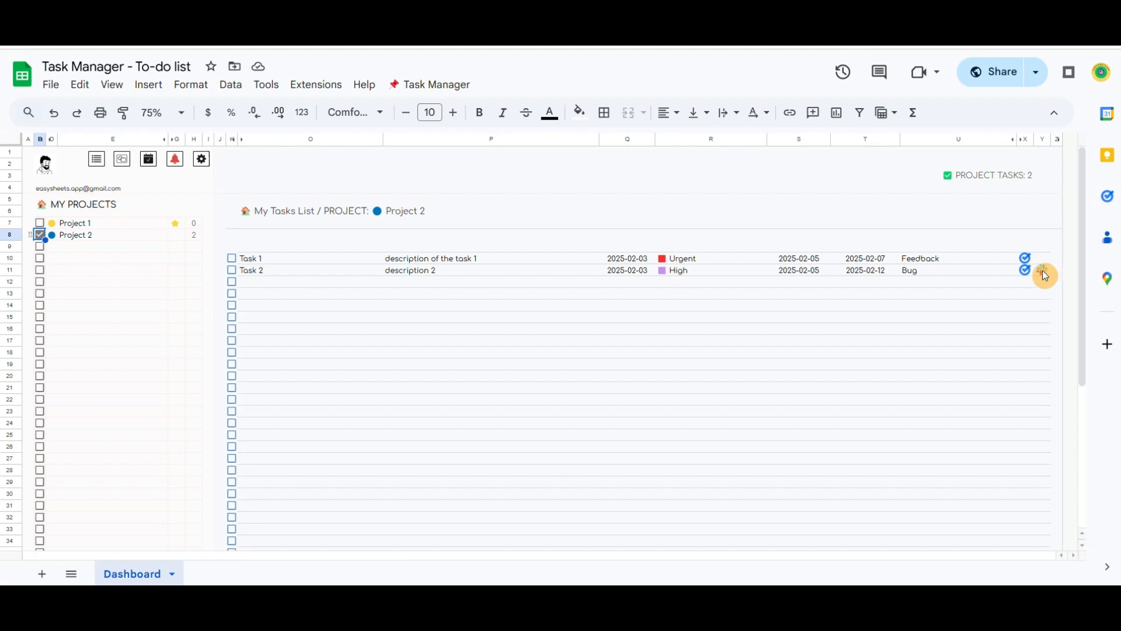
- Check Task 2 in Google Tasks beside the sheet and in Slack's to-do-template channel, and return to the spreadsheet
click(1104, 199)
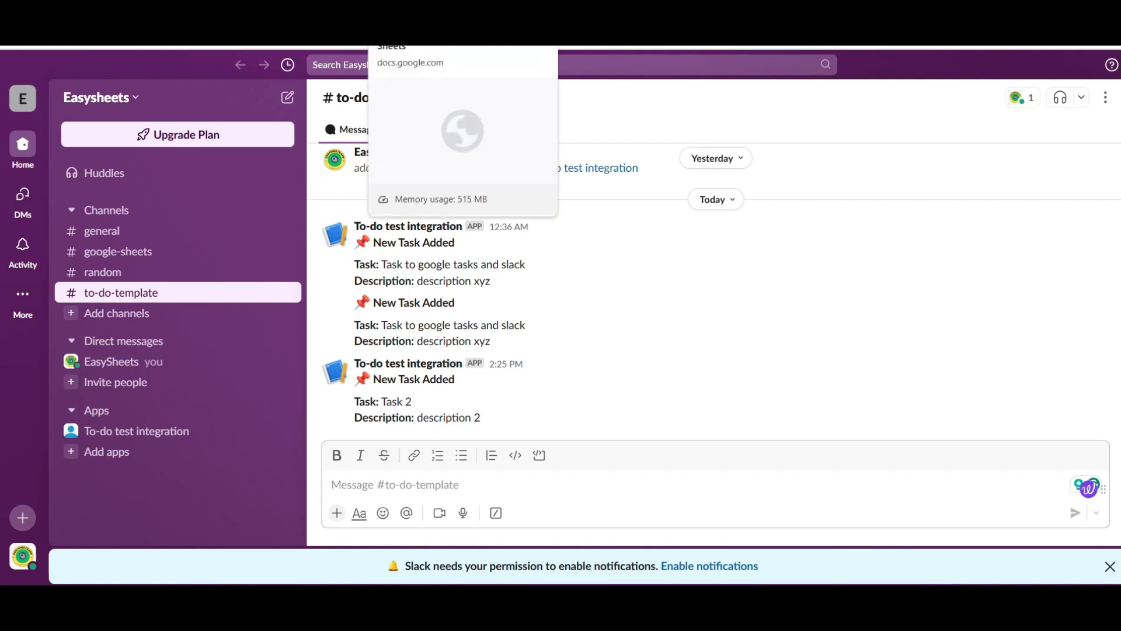
click(417, 18)
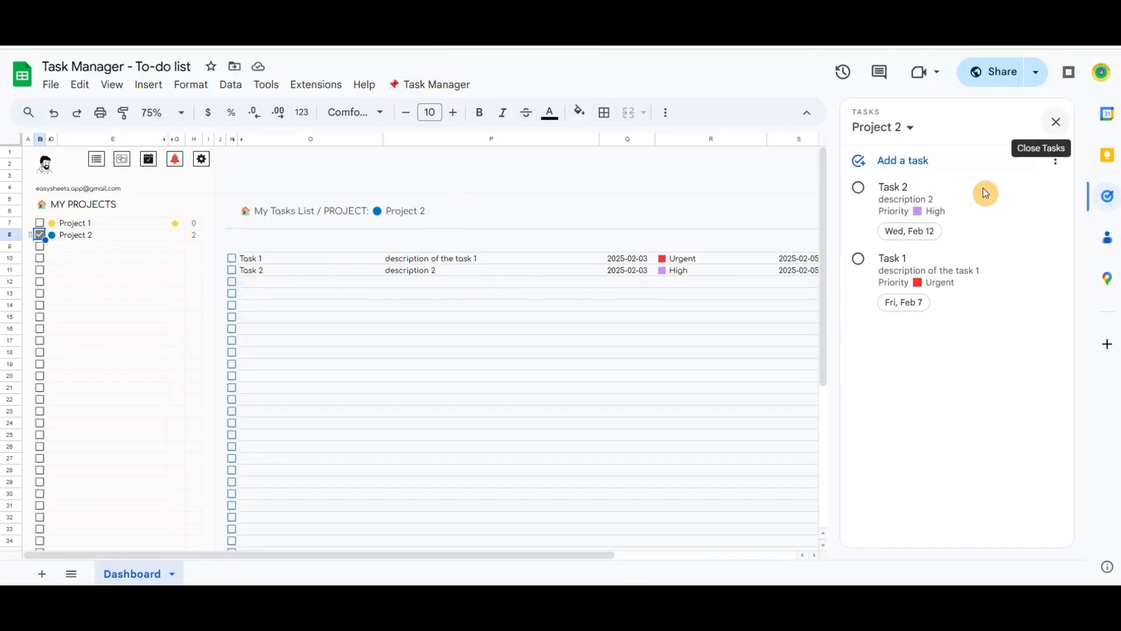
- Mark Task 1 and Task 2 as completed in Project 2's Google Tasks list and close the list
click(858, 259)
click(860, 195)
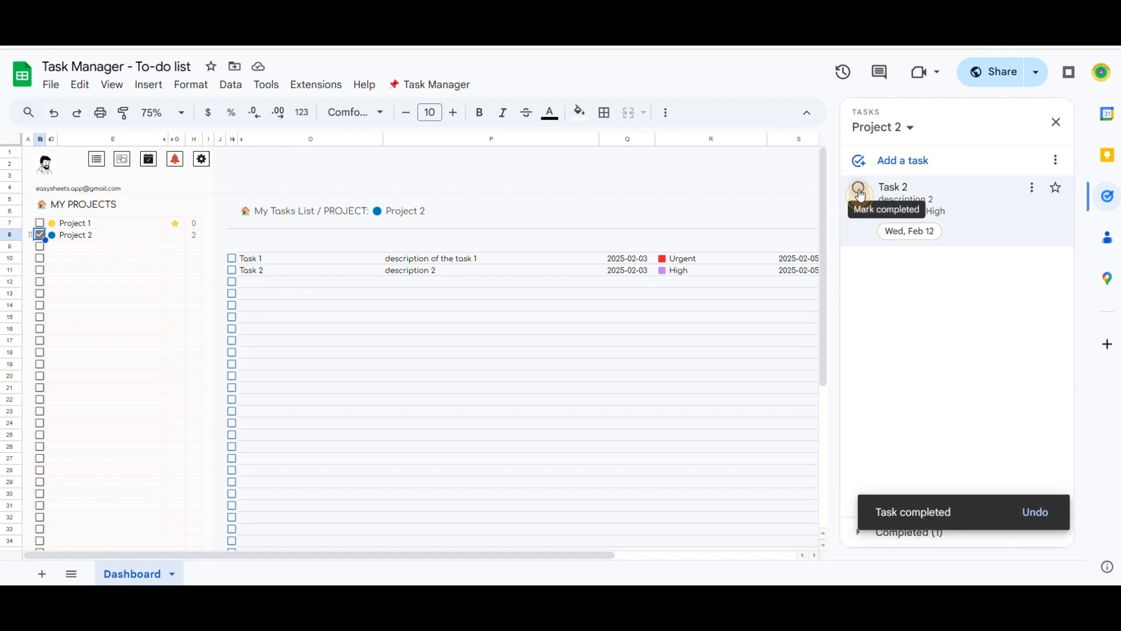
click(1056, 122)
click(775, 202)
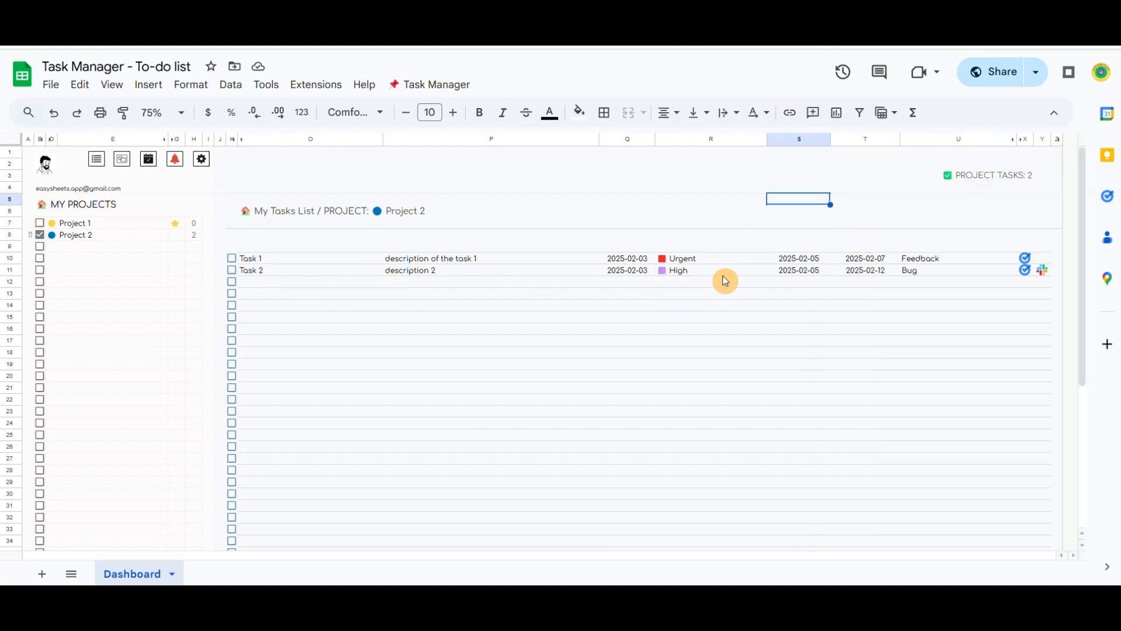
click(484, 169)
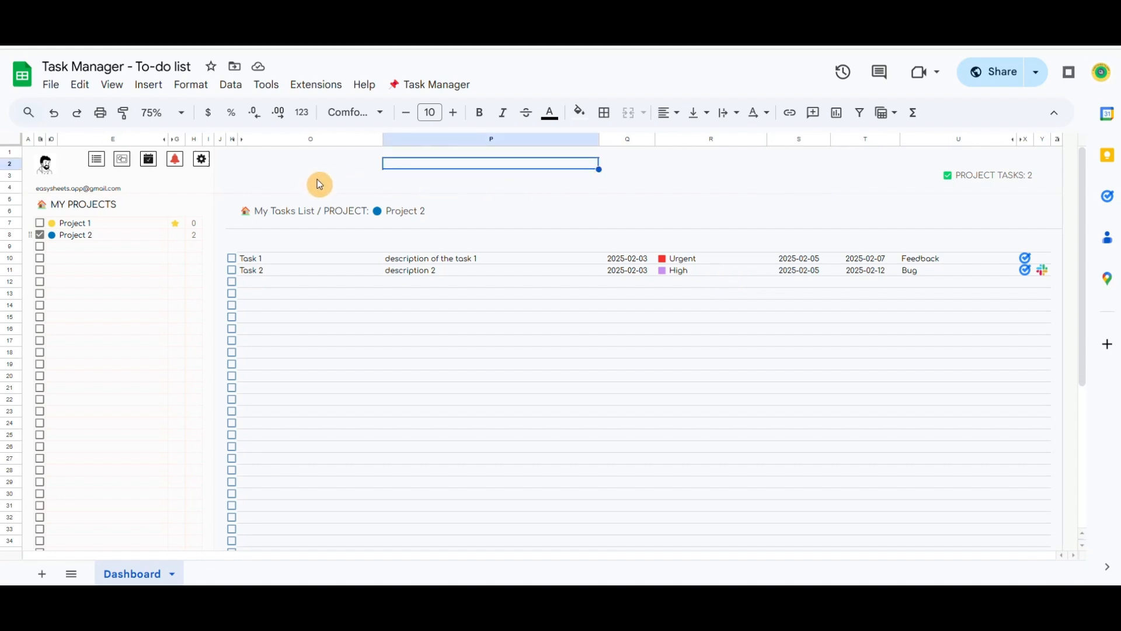
- Open the task search, filter the tasks by "ur" and clear the search term
click(432, 85)
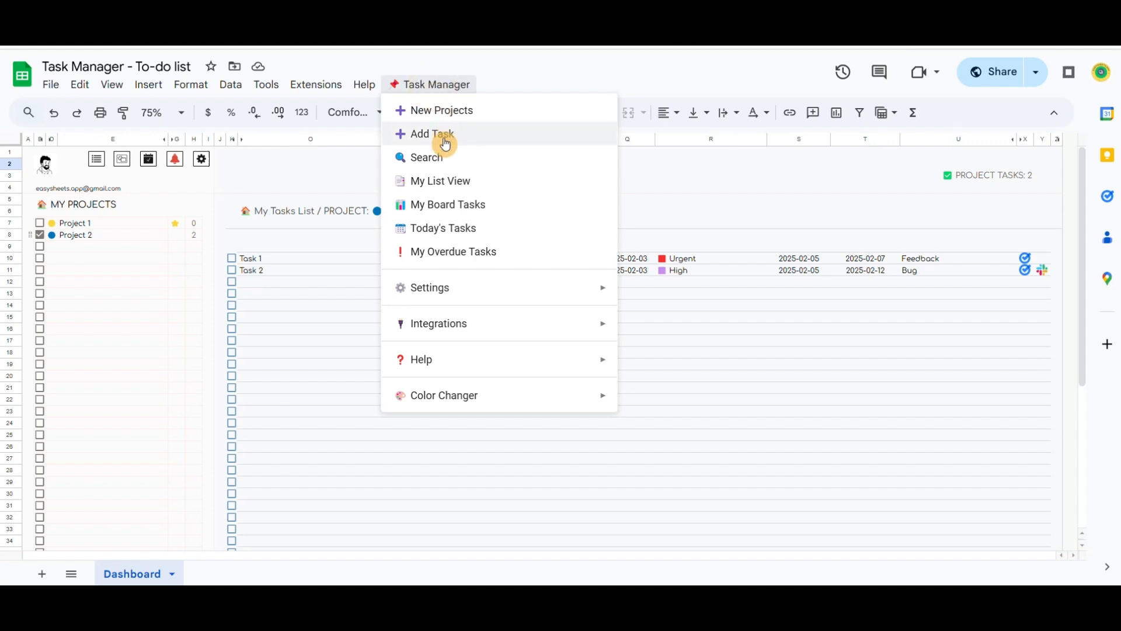
click(442, 160)
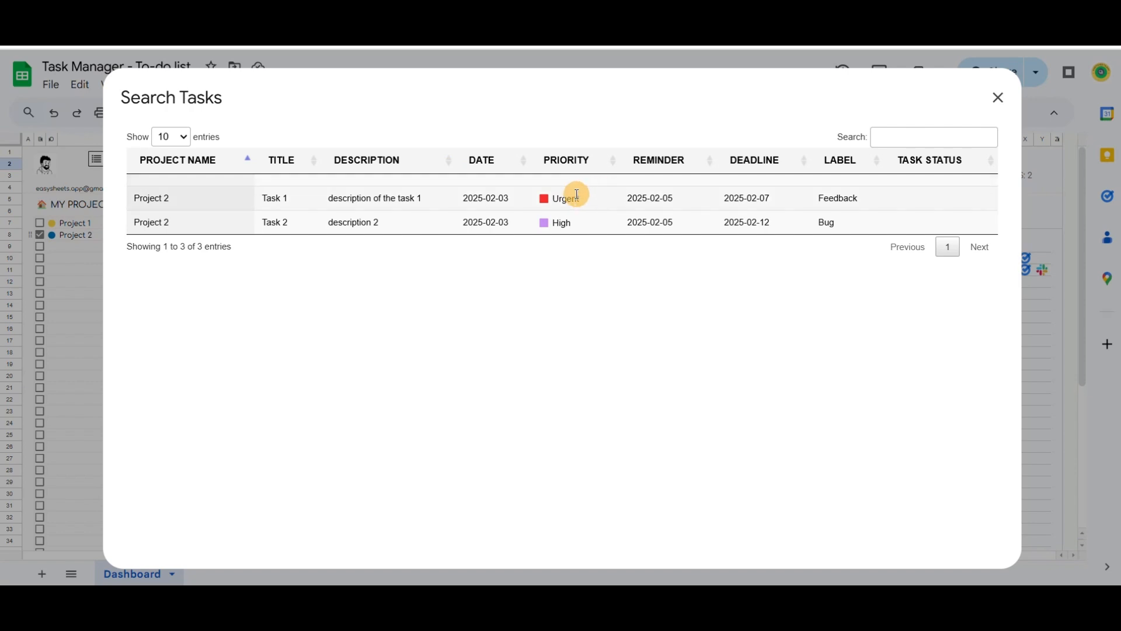
click(904, 134)
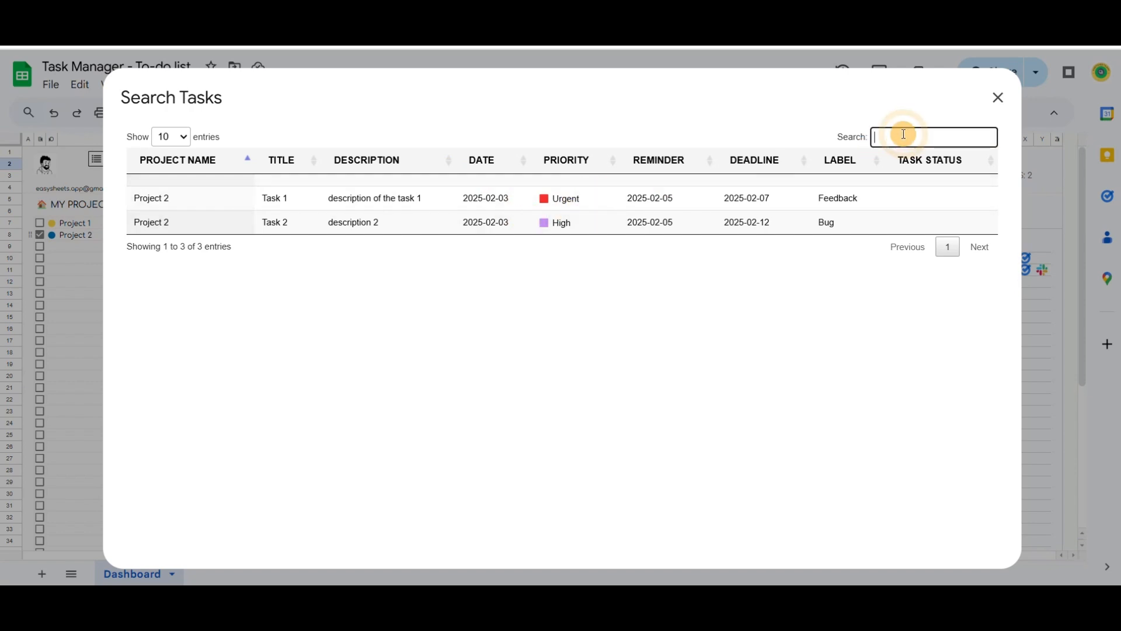
text(ur)
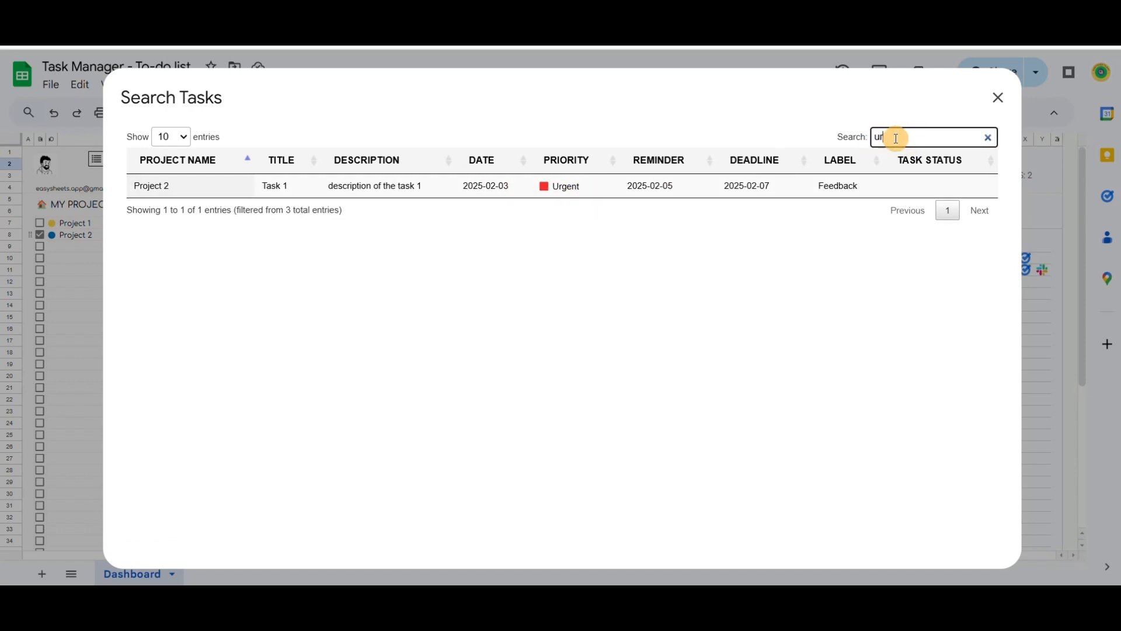
key(BackSpace)
key(BackSpace)
key(BackSpace)
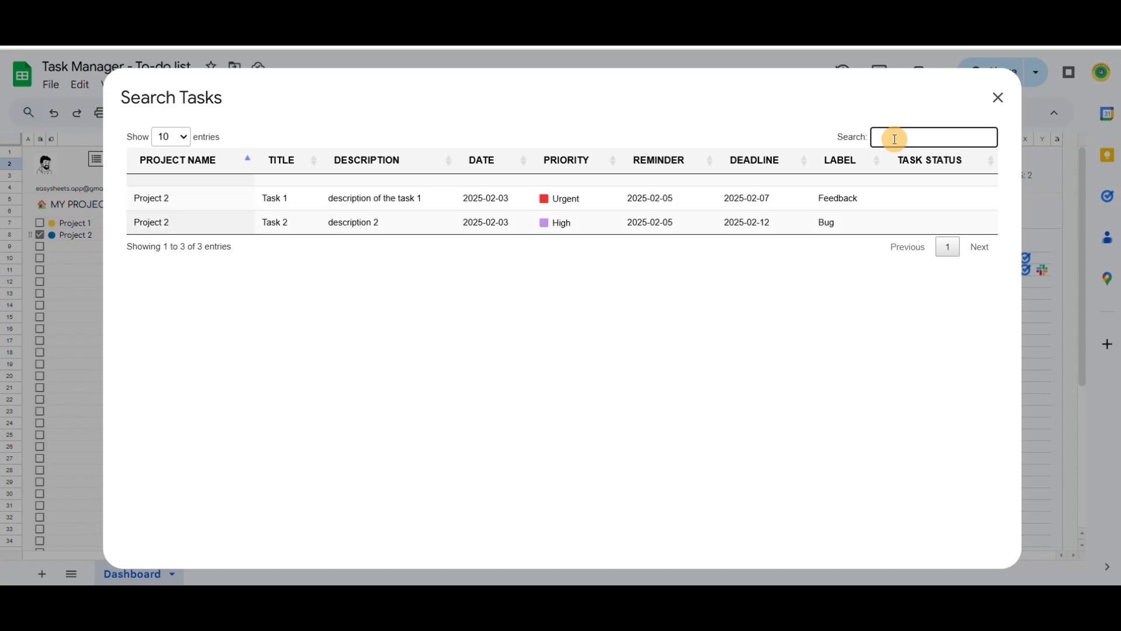
- Search the tasks for "task 1" and clear the search term
text(t)
key(BackSpace)
text(task 1)
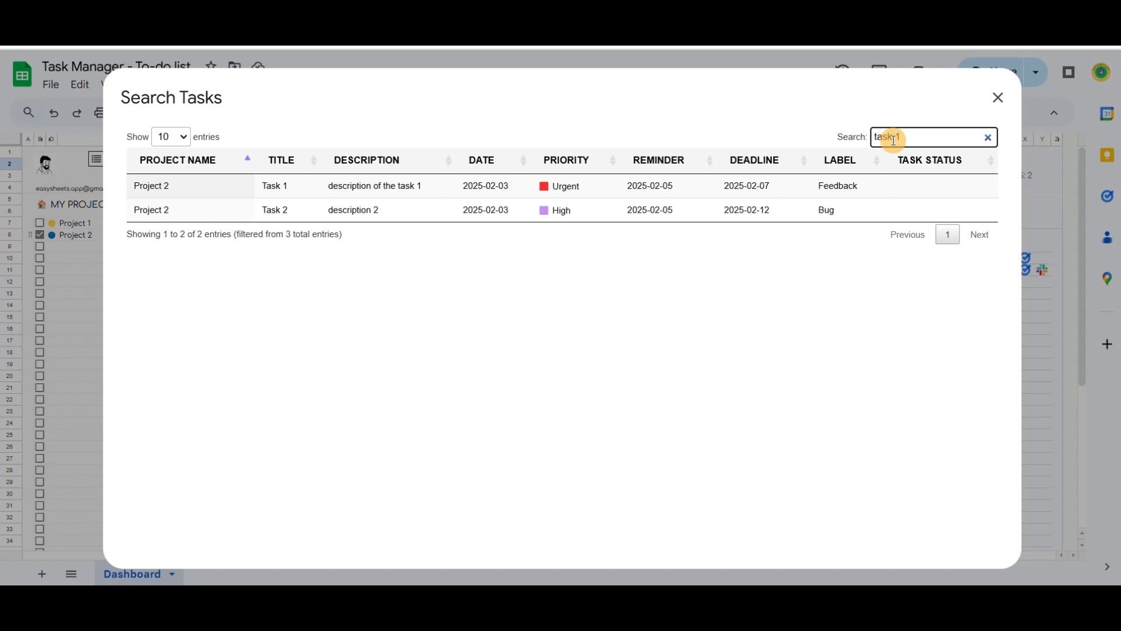
key(BackSpace)
key(BackSpace)
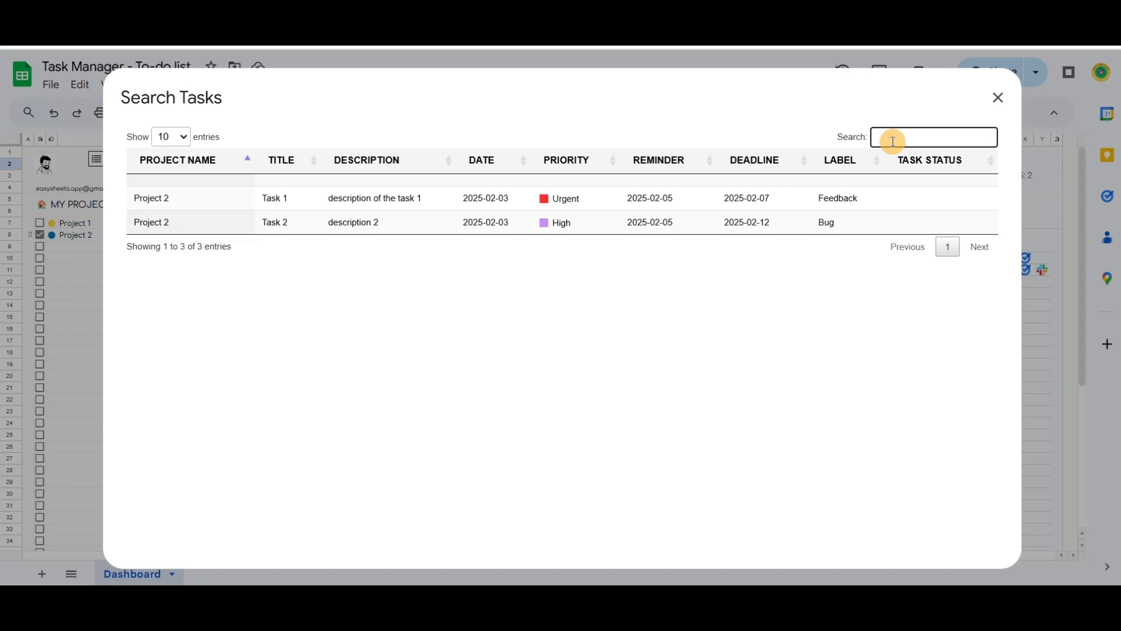
- View the available numbers of entries per page in the task search and close it
click(184, 137)
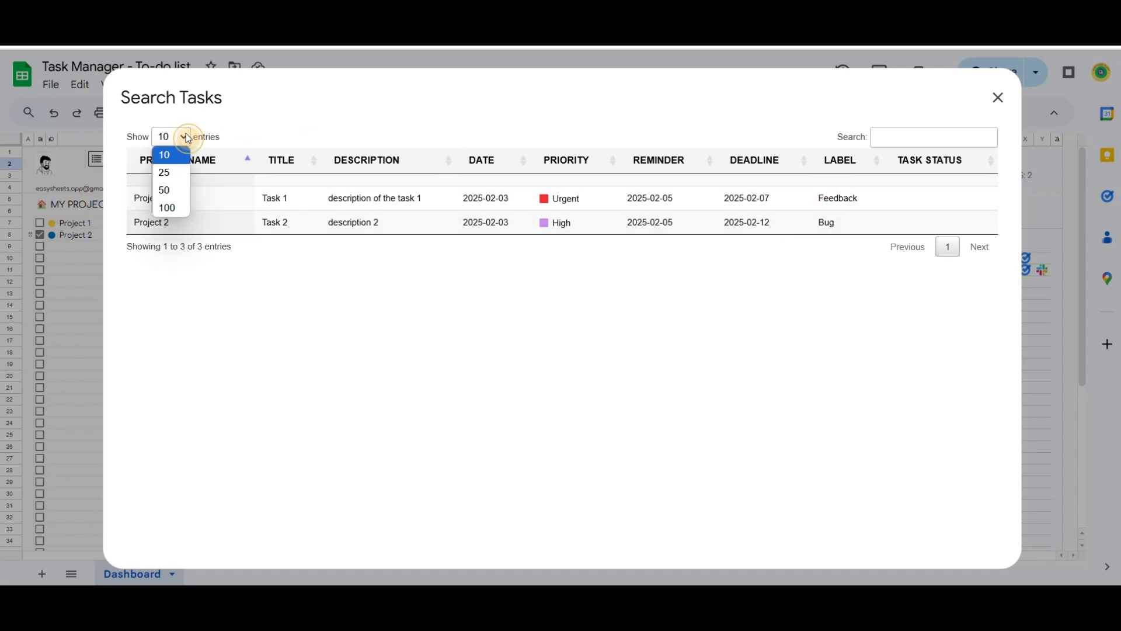
click(423, 127)
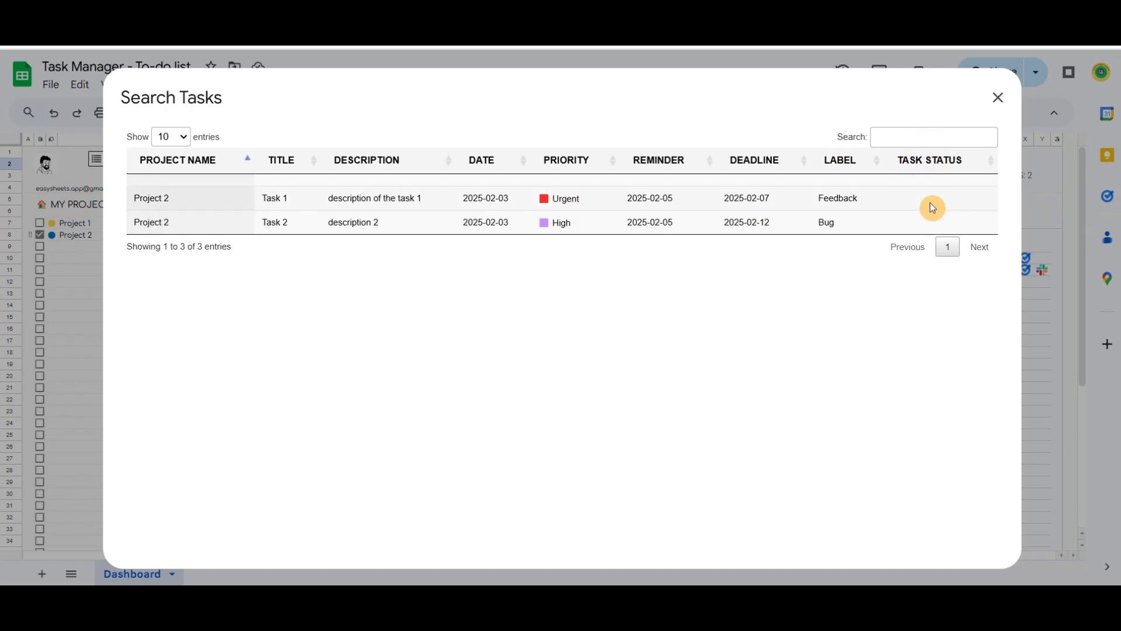
click(998, 98)
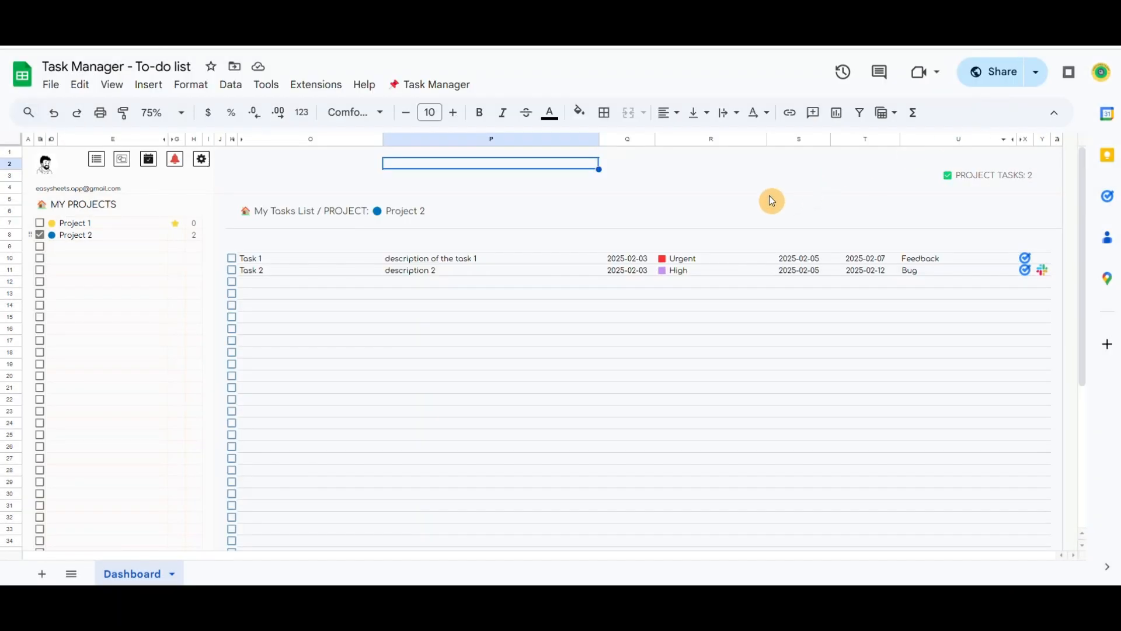
- Mark Task 2 as done in Project 2's task list and check its status in the task search
click(231, 271)
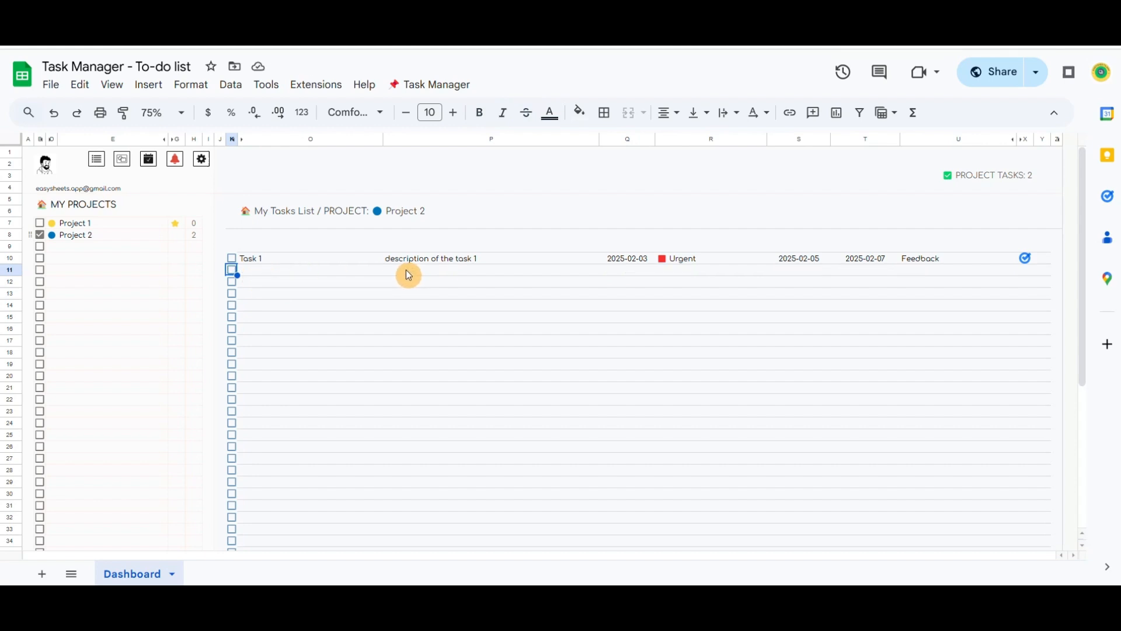
click(431, 84)
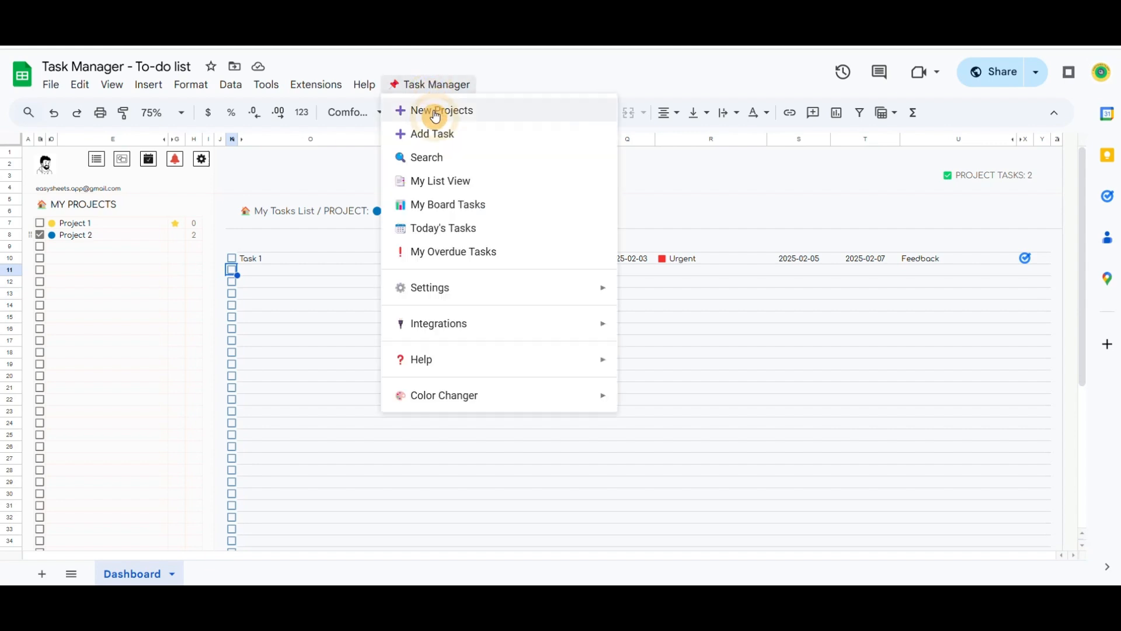
click(437, 160)
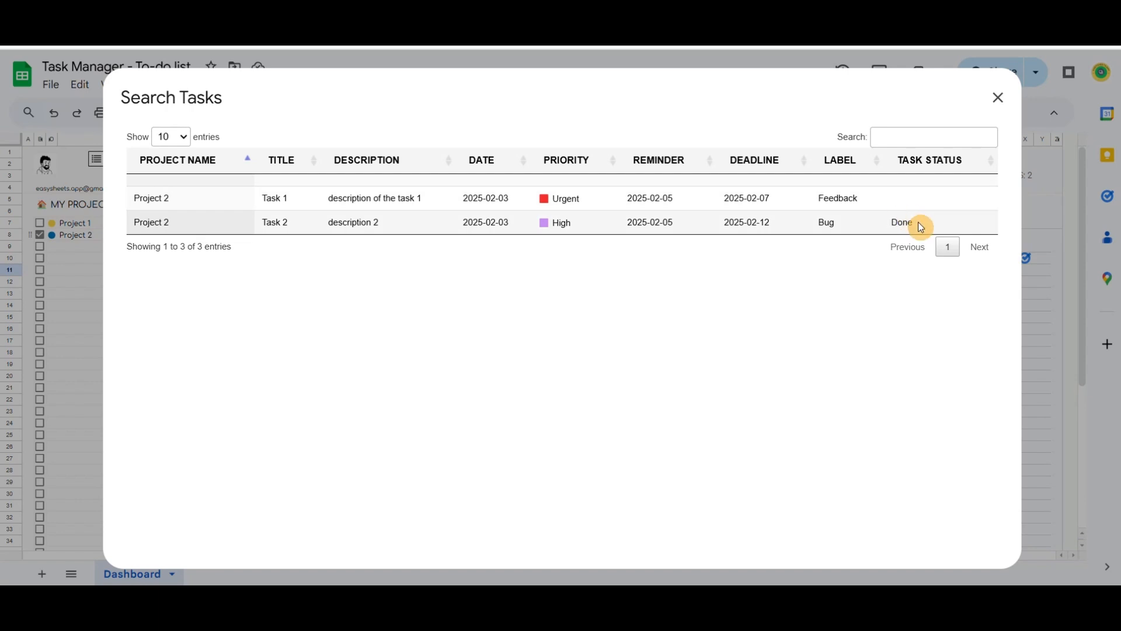
click(997, 98)
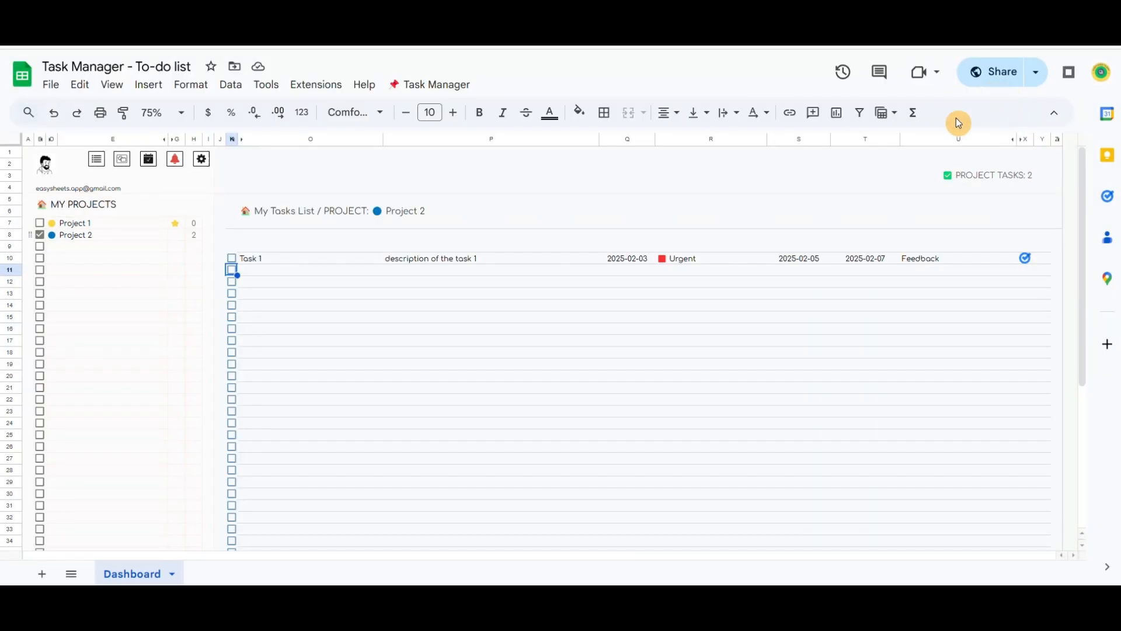
click(619, 180)
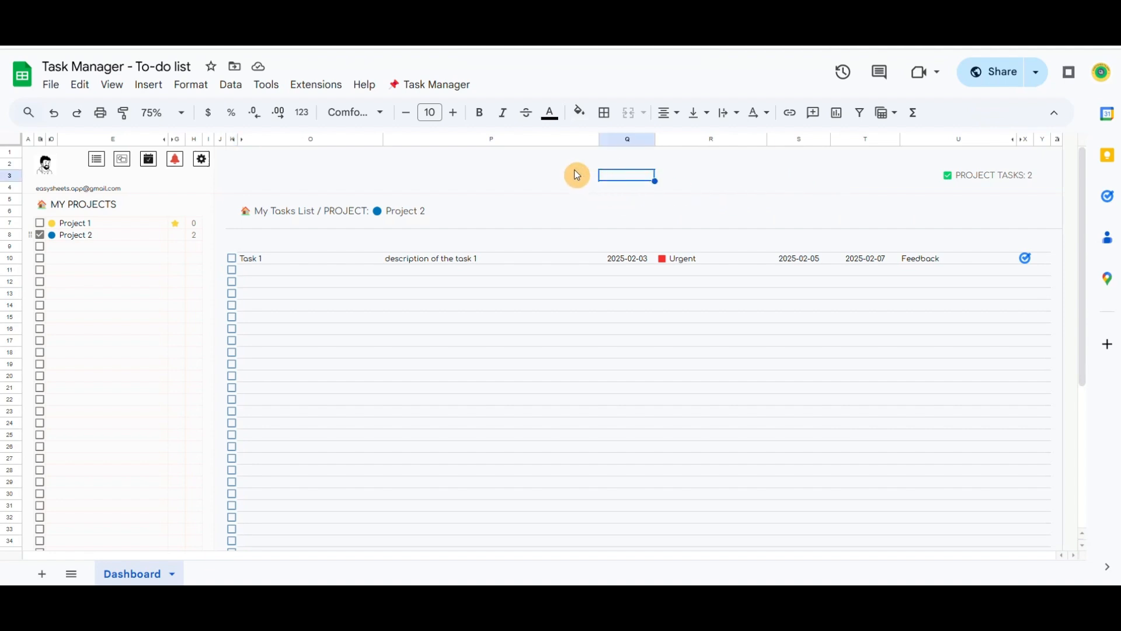
- Switch the dashboard from Project 2 to Project 1 and open a new task form for it
click(40, 234)
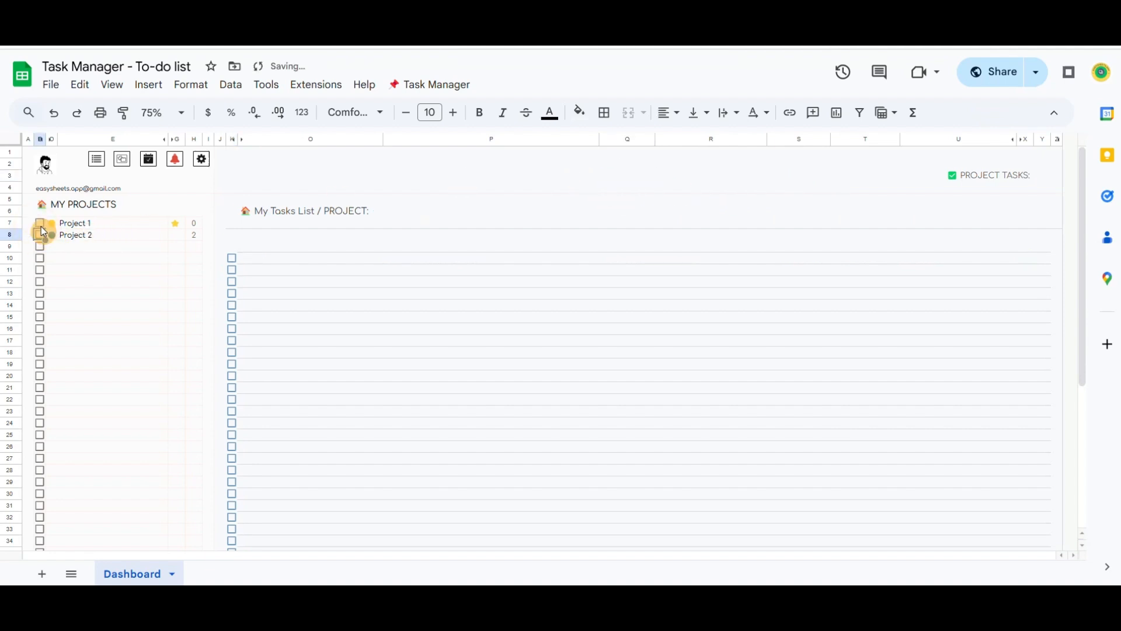
click(39, 223)
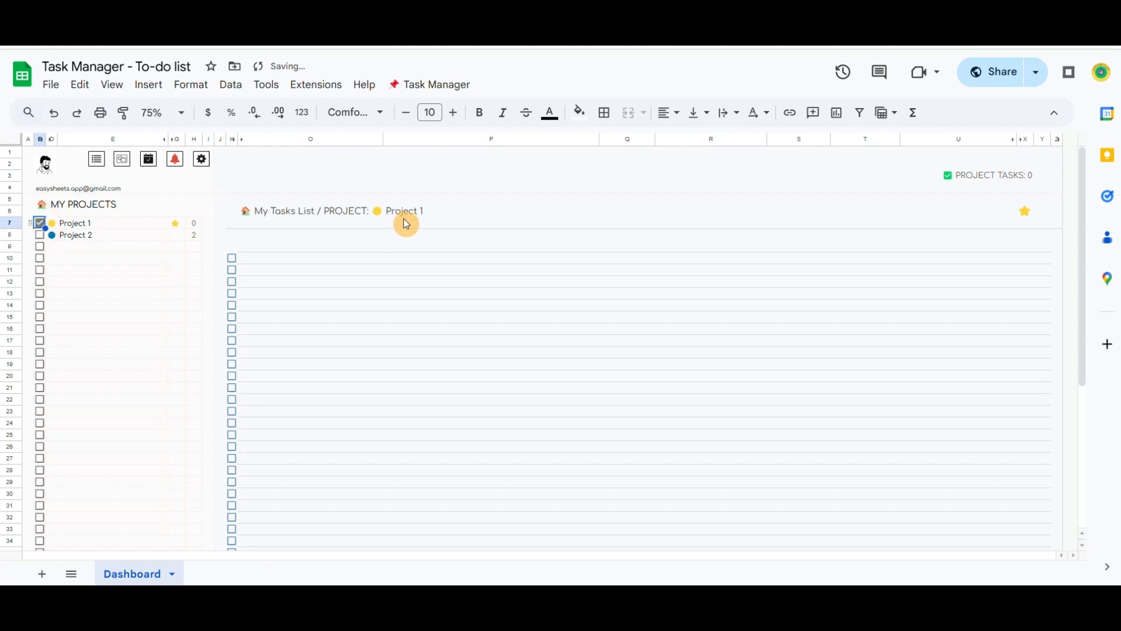
click(424, 88)
click(440, 131)
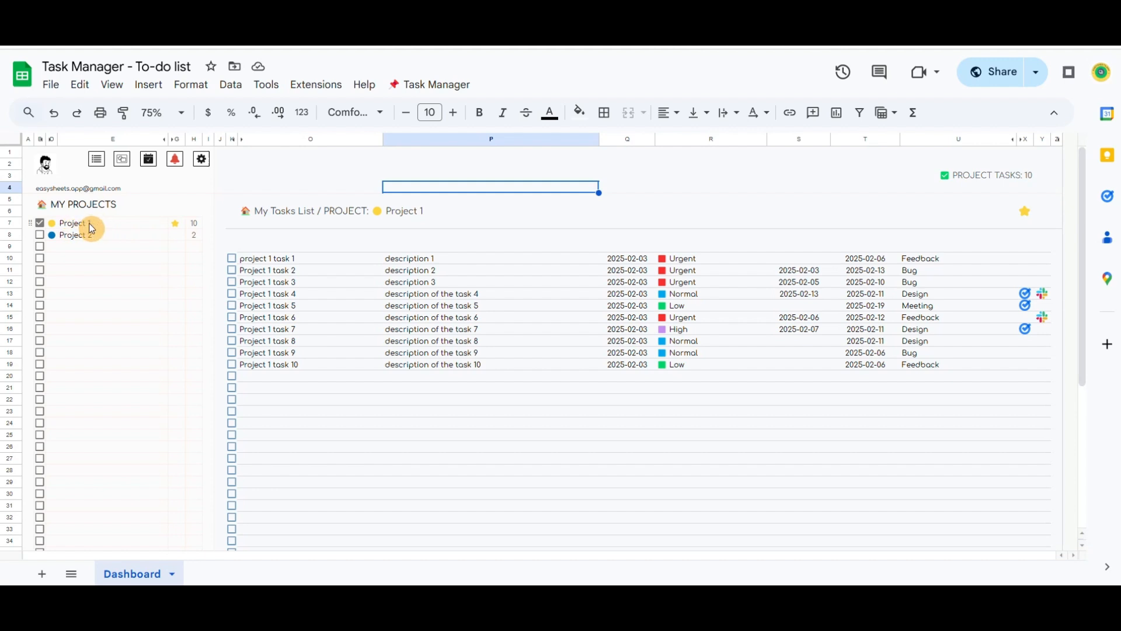
- Display Project 2's task list and switch back to Project 1
click(42, 225)
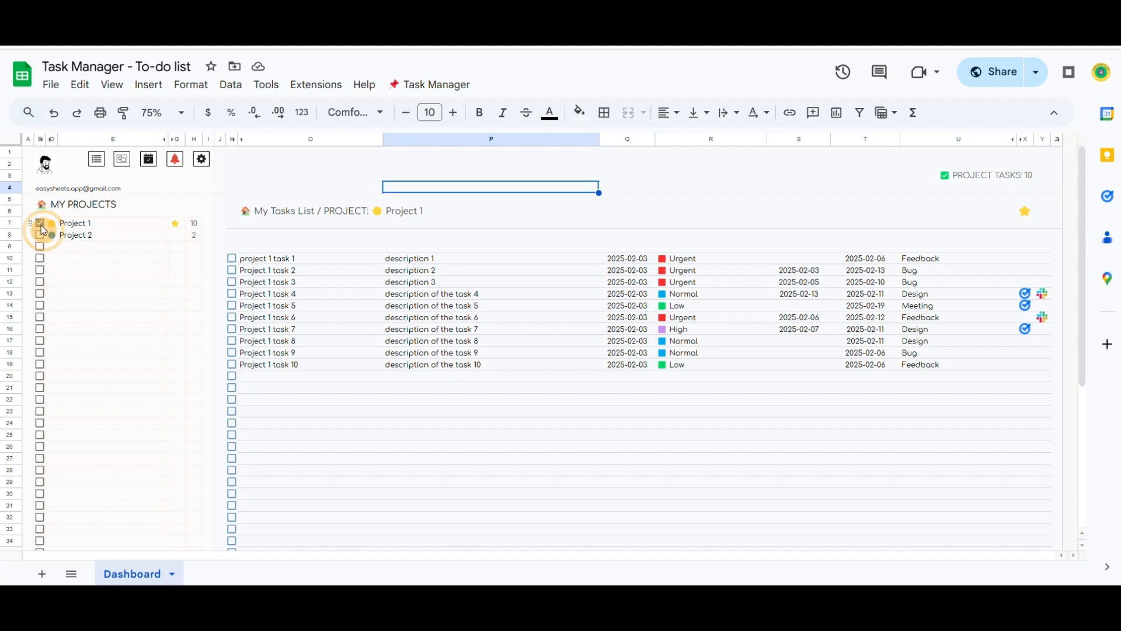
click(41, 237)
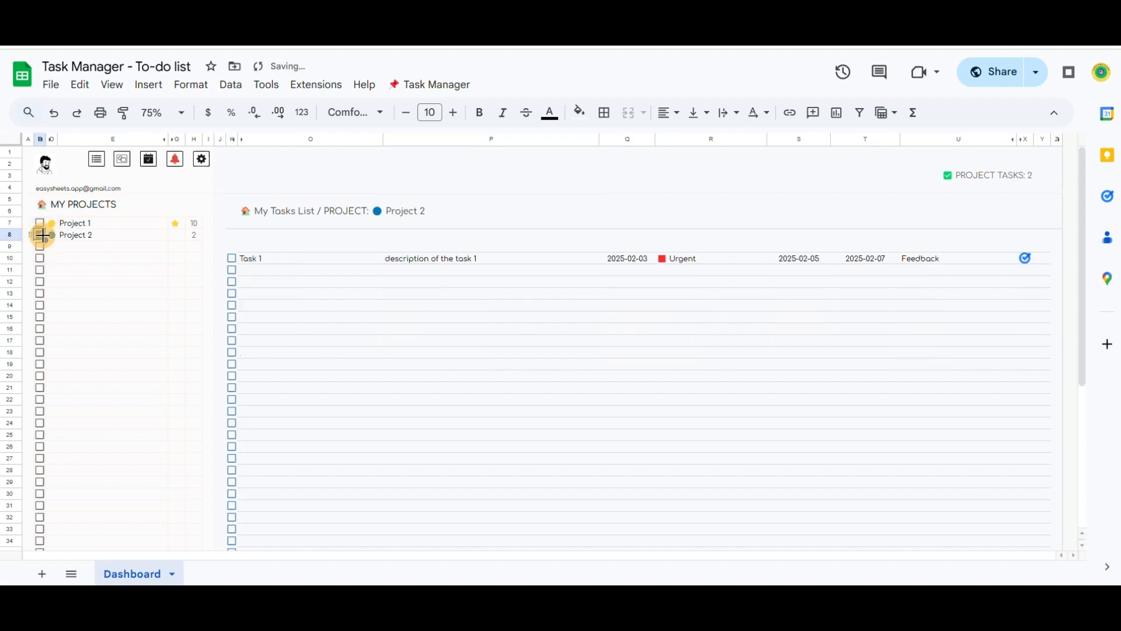
click(40, 236)
click(39, 223)
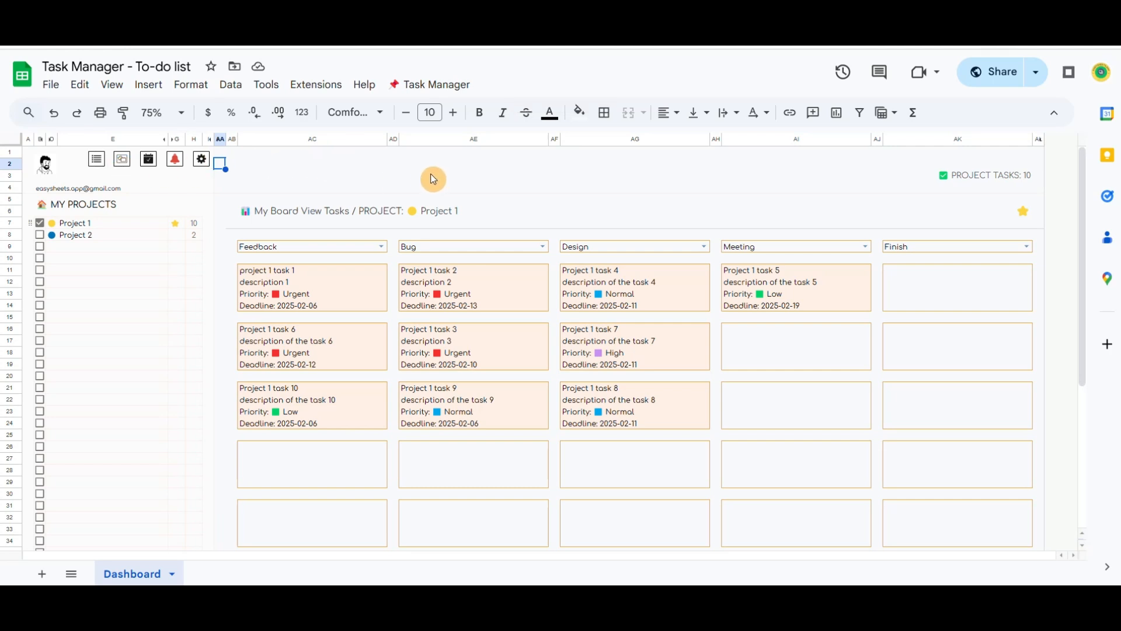
- Look through Project 1's task cards grouped by label in the board view
scroll(723, 349, down, 2)
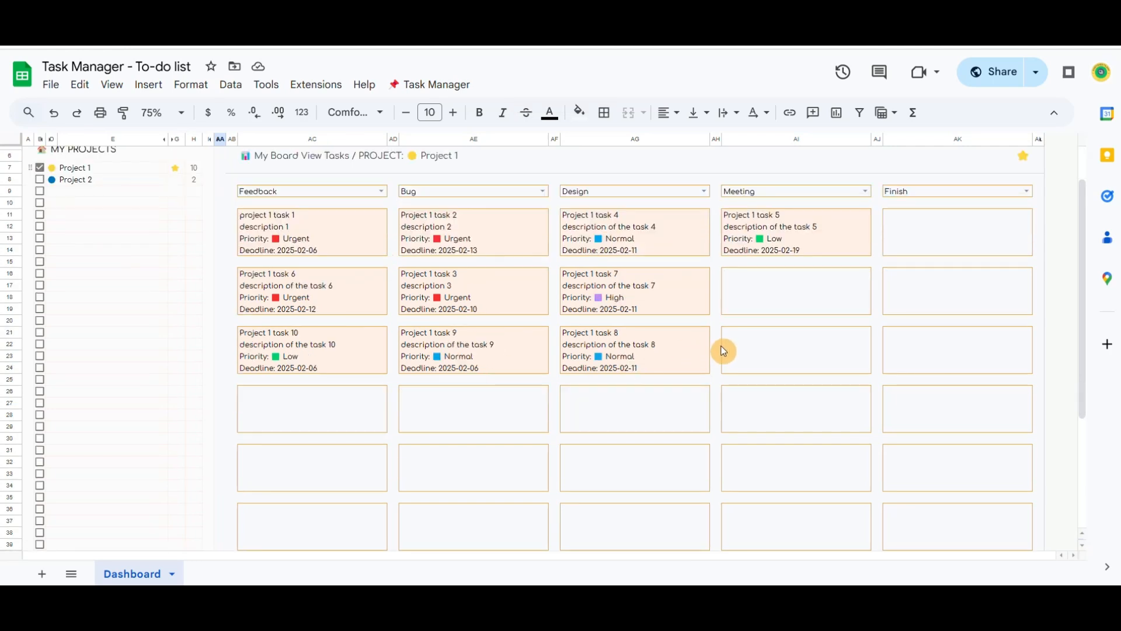
scroll(725, 350, down, 3)
scroll(726, 353, up, 5)
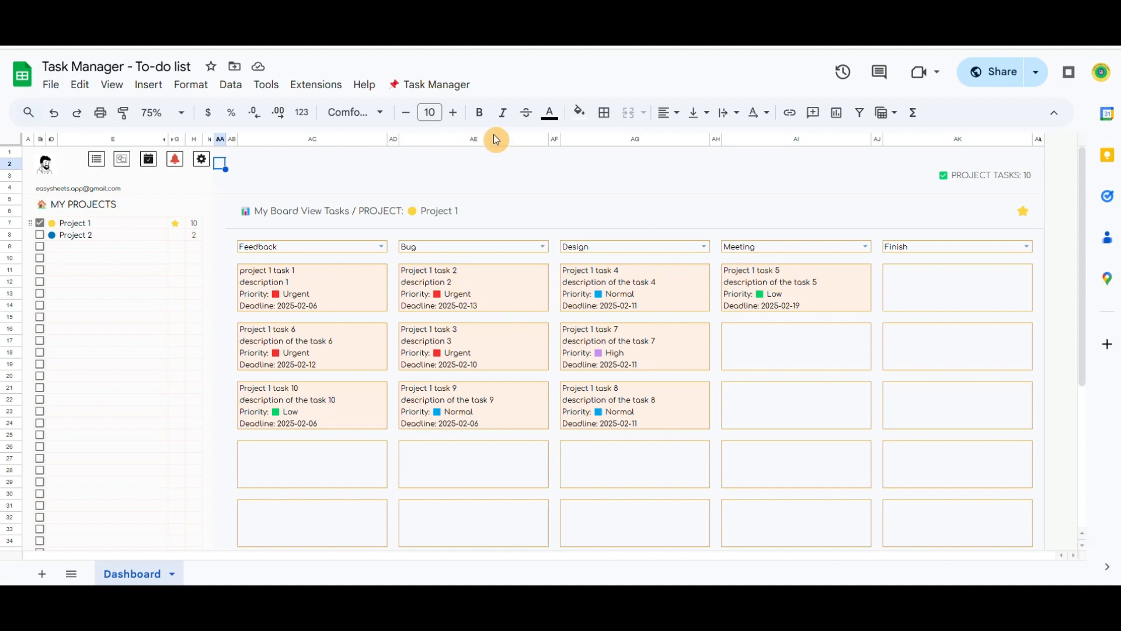
- Open the task label settings and delete the Finish label
click(435, 88)
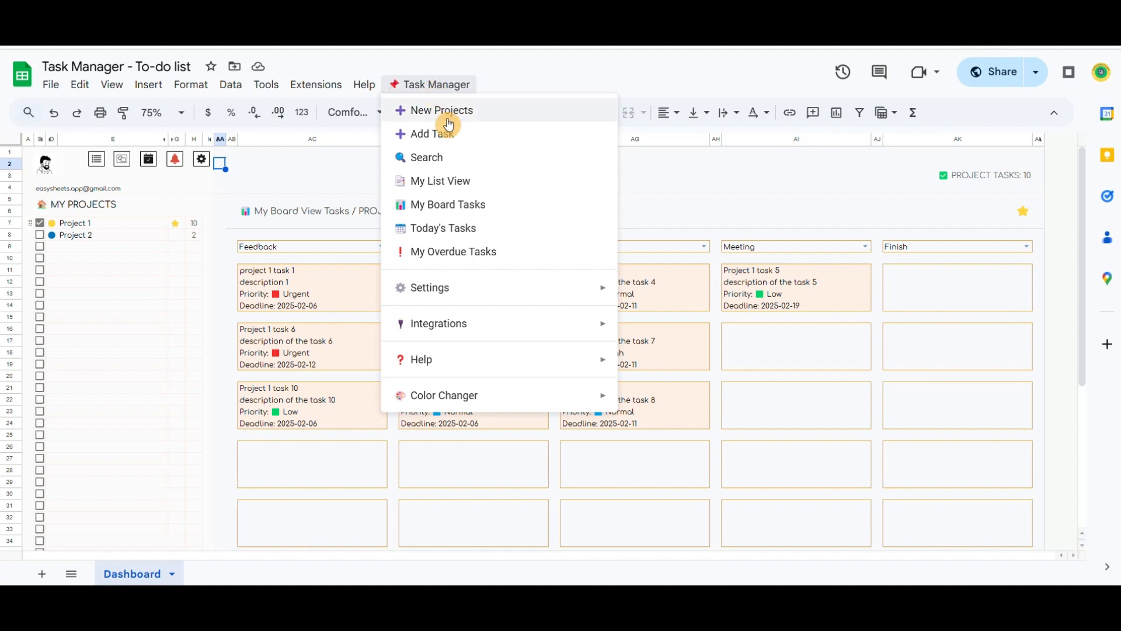
mouse_move(493, 292)
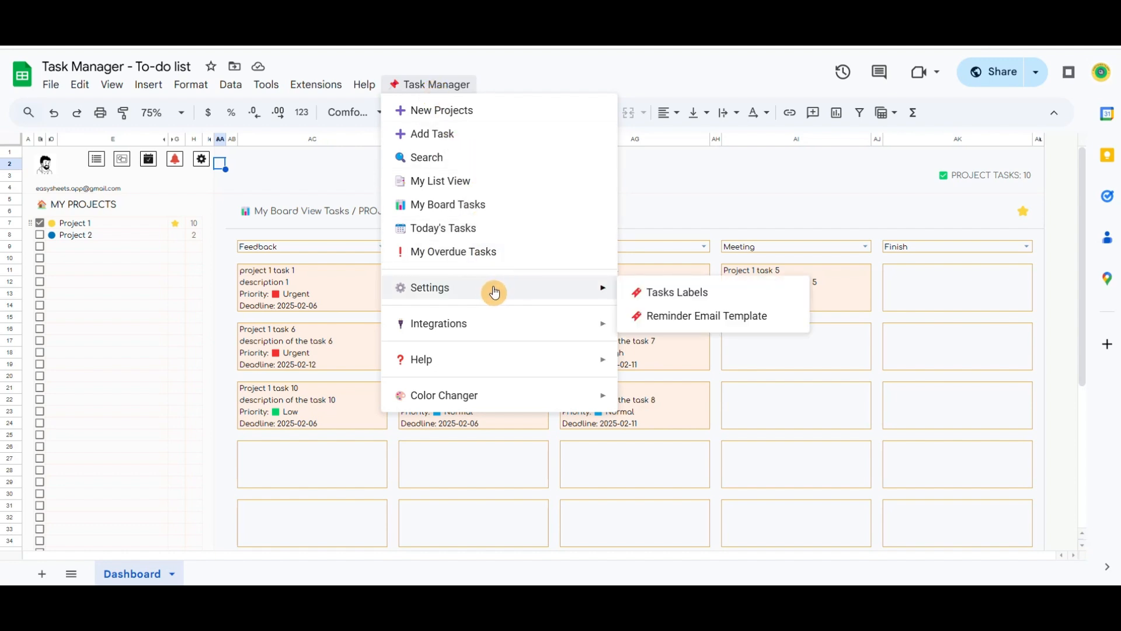
click(685, 294)
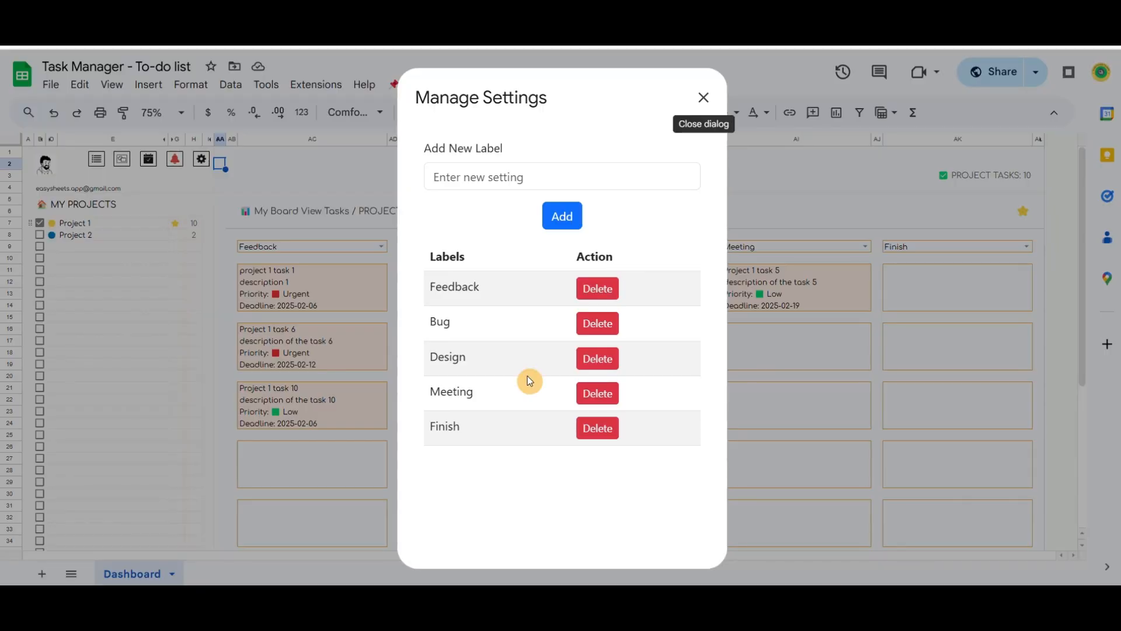
click(605, 433)
click(687, 156)
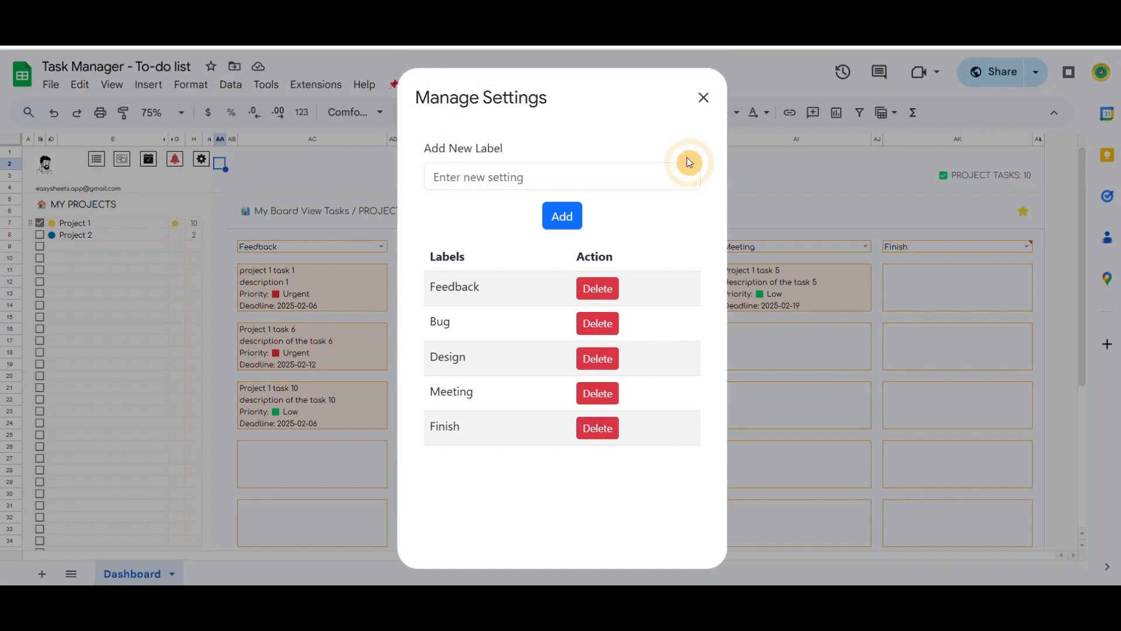
- Add a new task label named "Another one" and close the label settings
click(527, 177)
text(Another one)
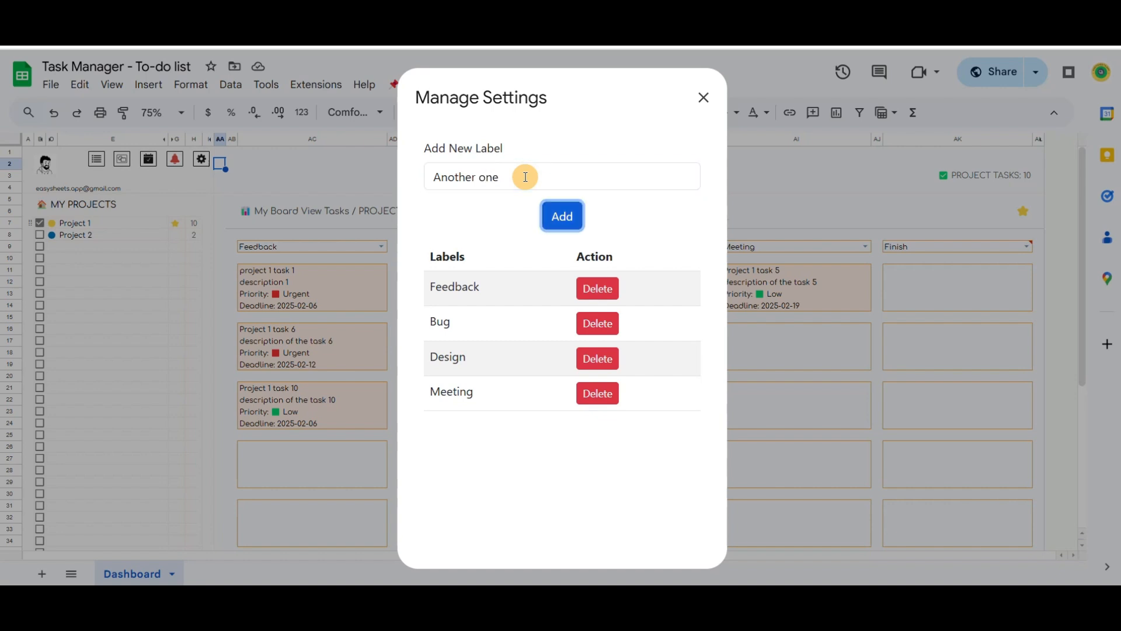
click(565, 221)
click(689, 165)
click(703, 102)
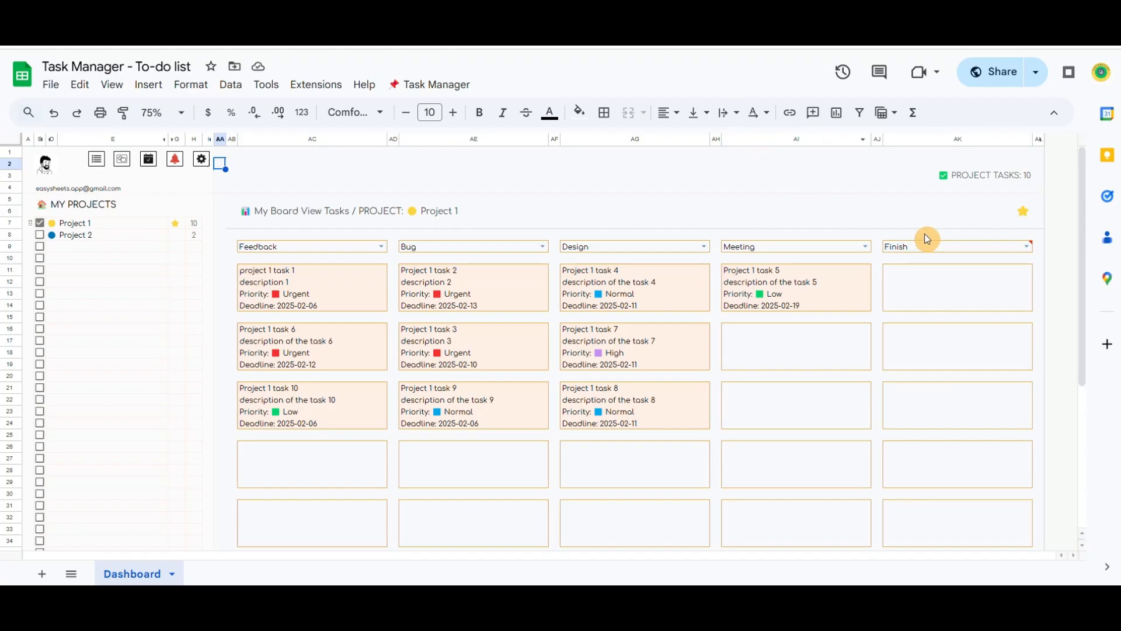
- Set the board's Finish column header to the label "Another one"
click(1026, 245)
click(926, 342)
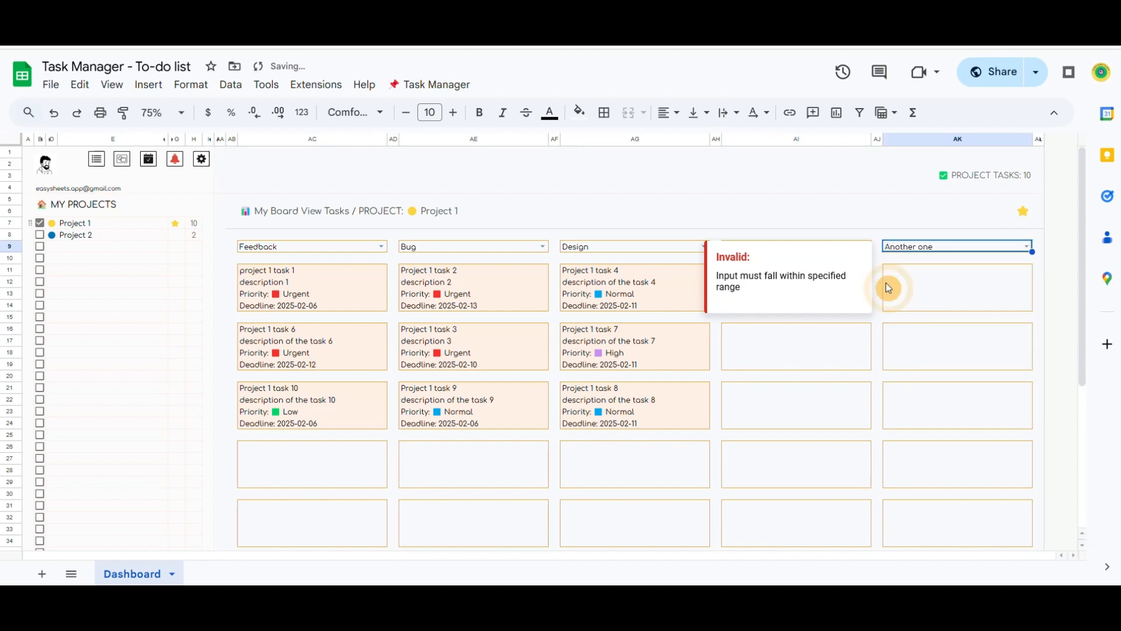
click(739, 191)
- Open the new task form, examine the available label options, and close the form without adding a task
click(428, 84)
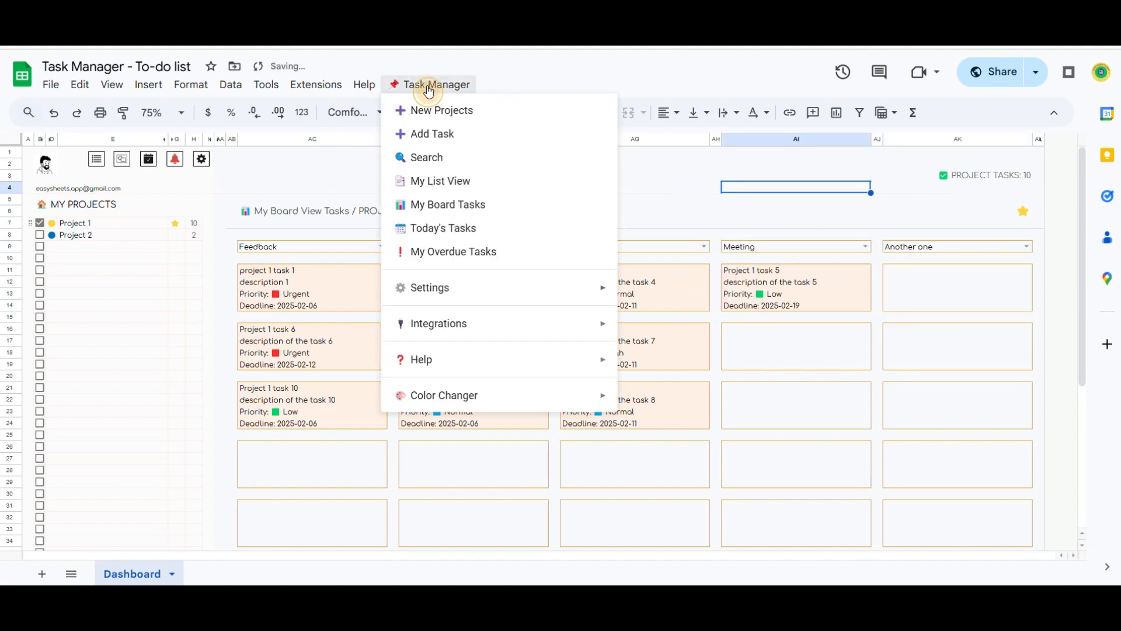
click(444, 134)
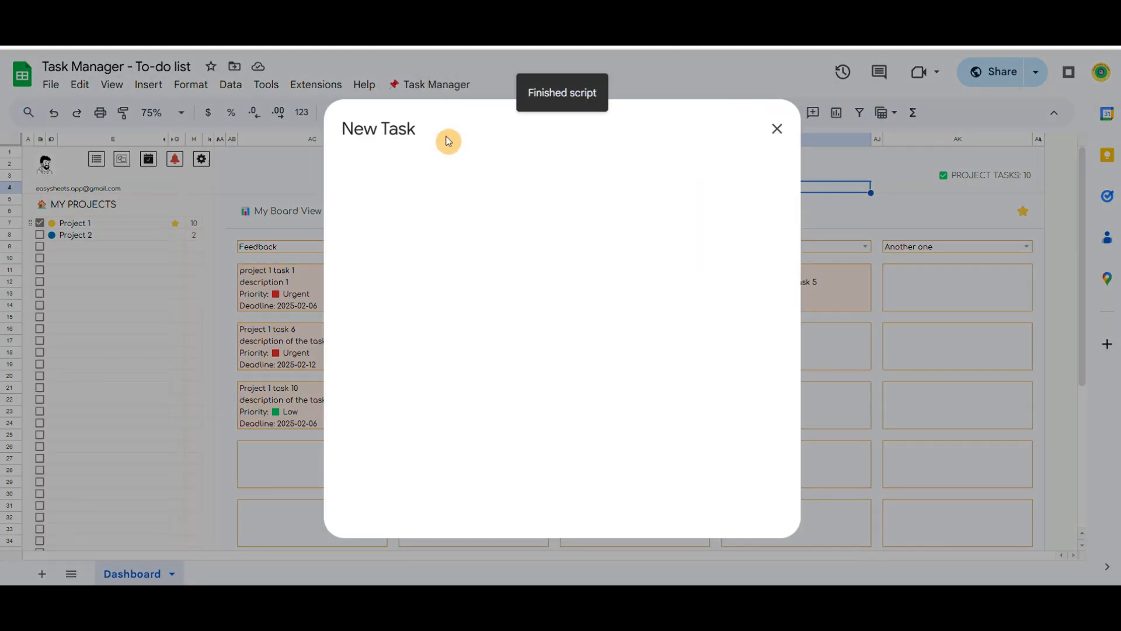
scroll(546, 310, down, 5)
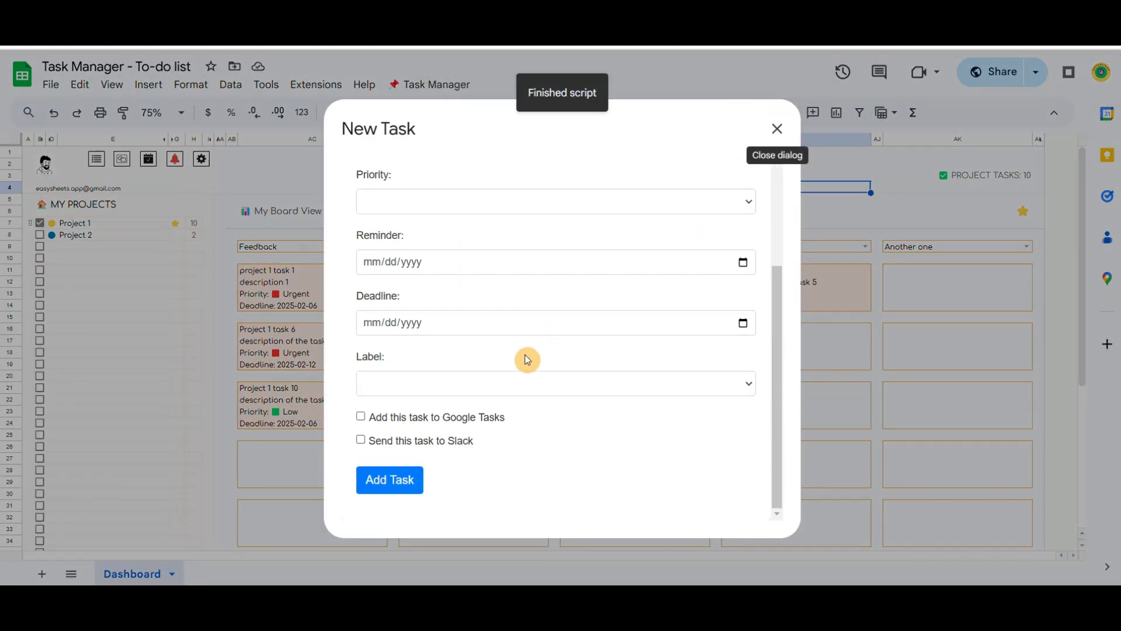
click(439, 379)
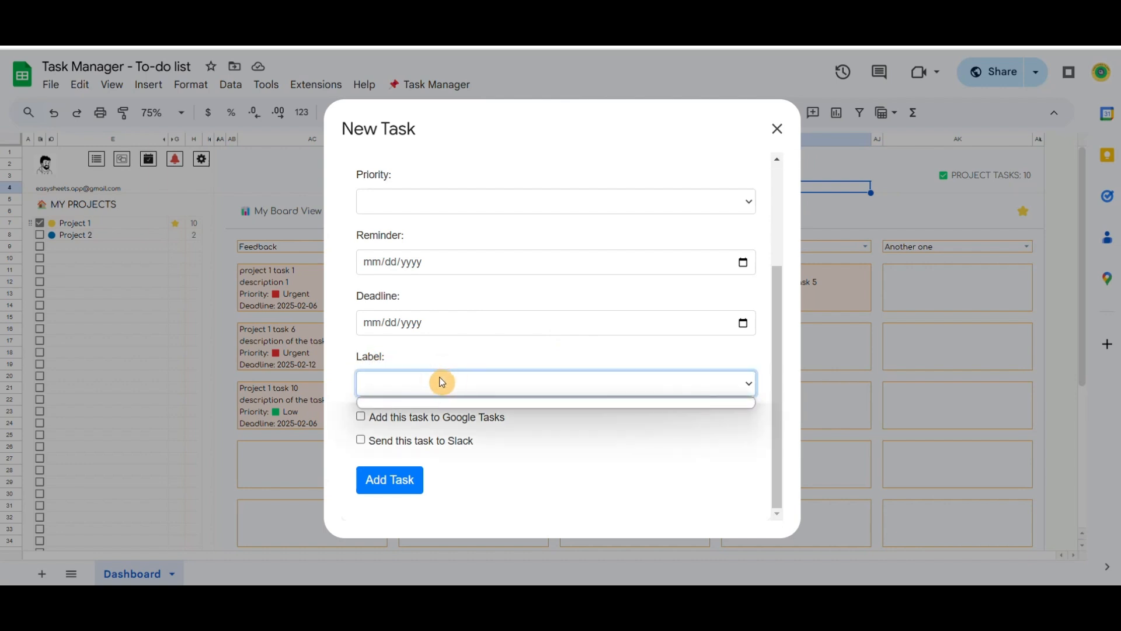
click(442, 383)
click(478, 383)
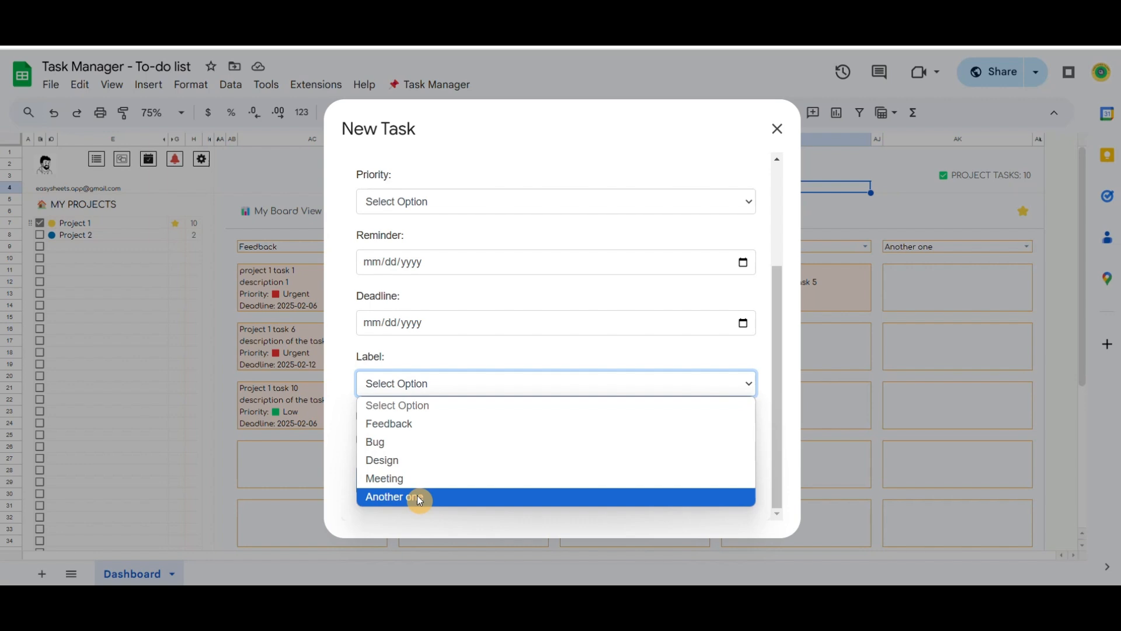
click(777, 132)
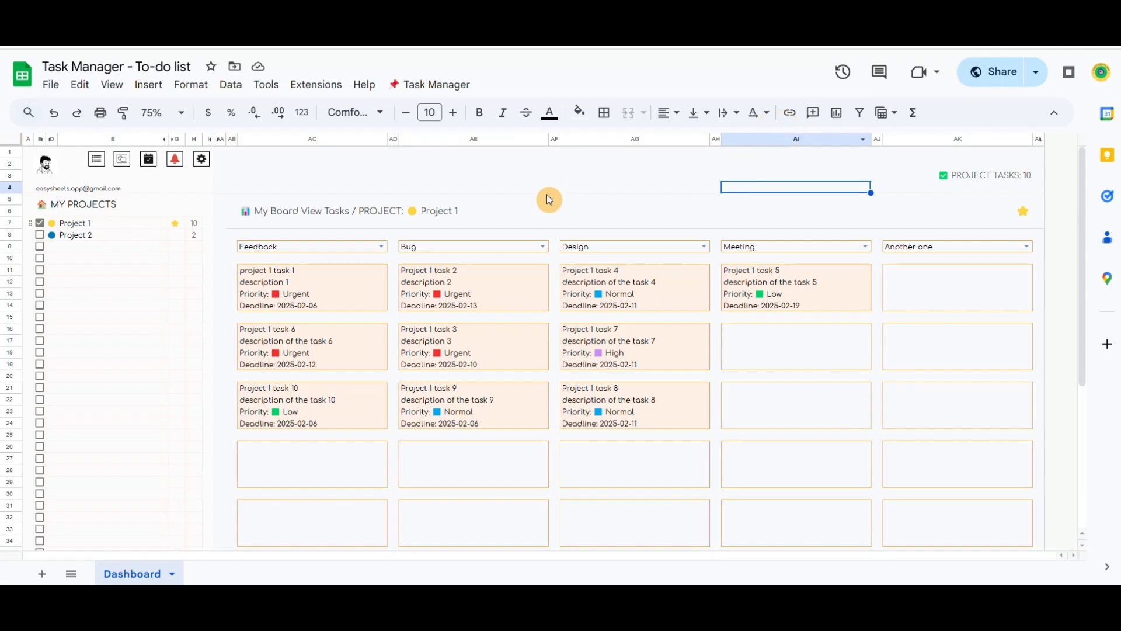
click(543, 175)
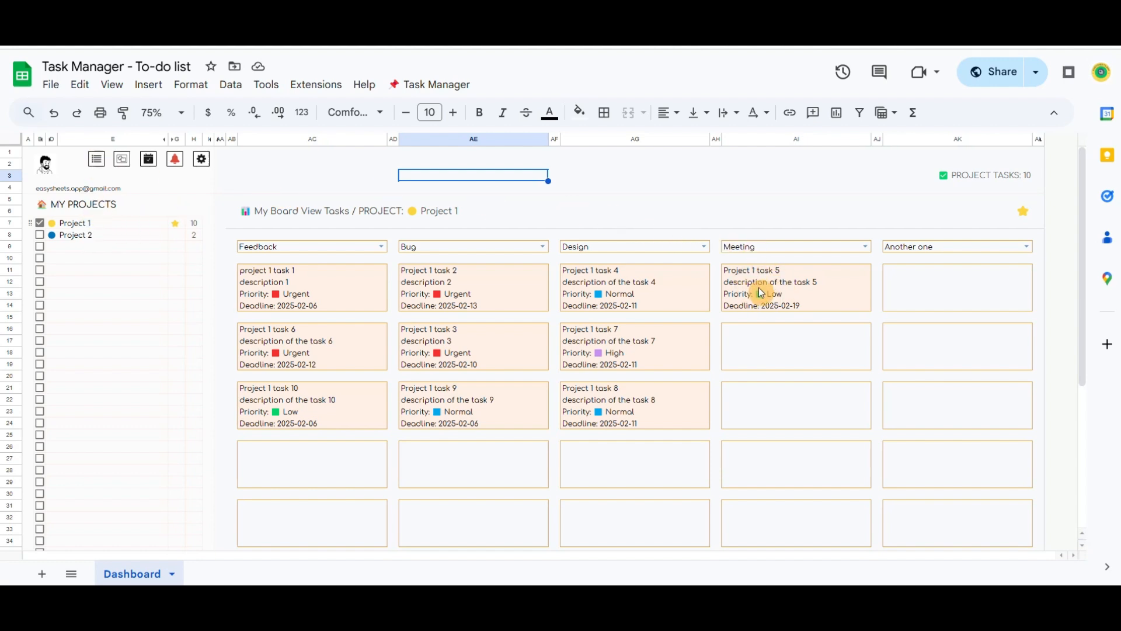
- Mark Project 1 task 5 as complete in the project's task list and return to the board view
click(97, 163)
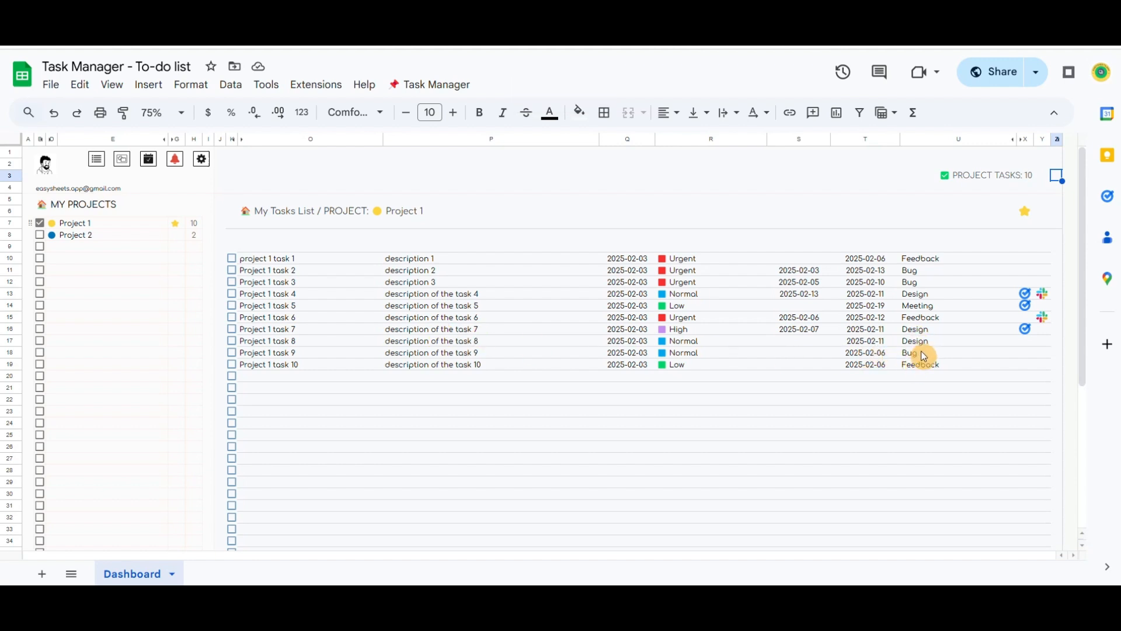
click(925, 309)
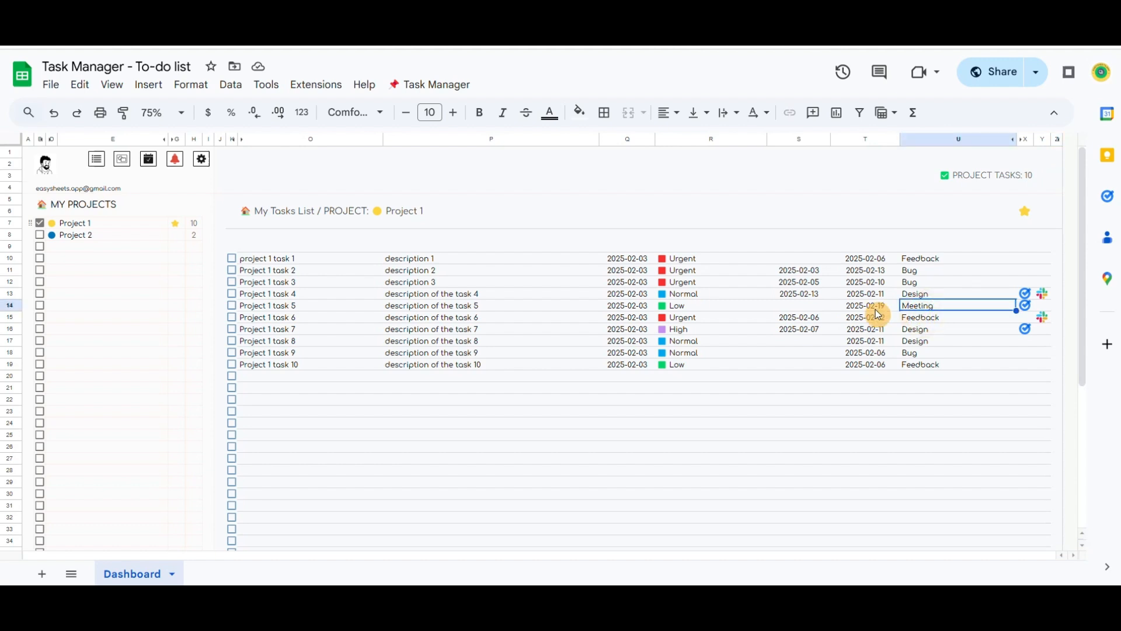
click(232, 306)
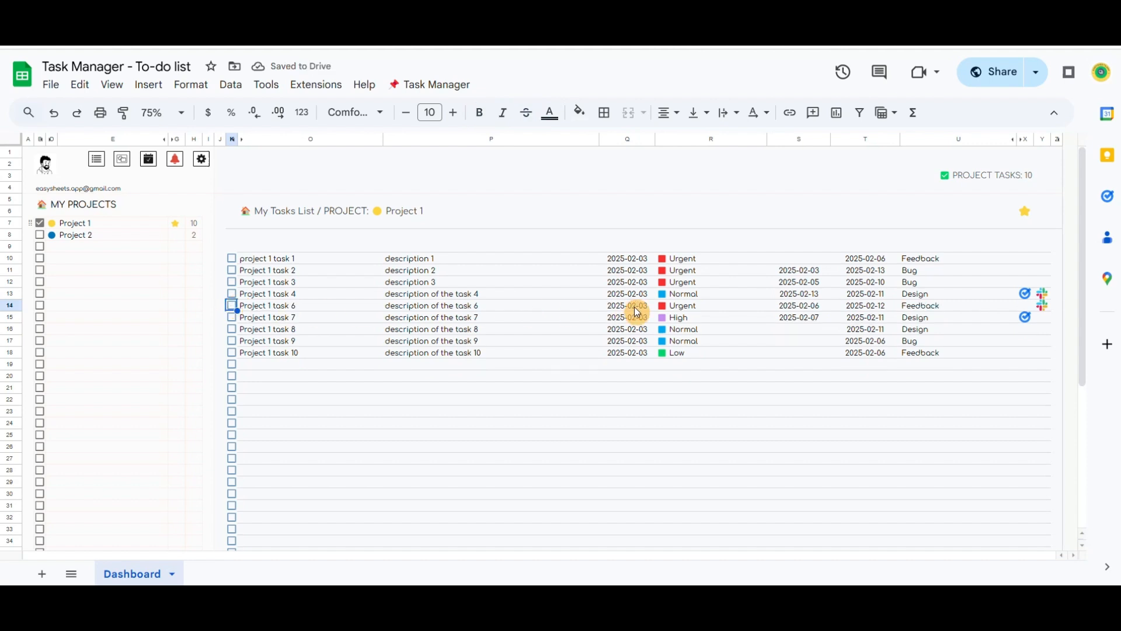
click(122, 163)
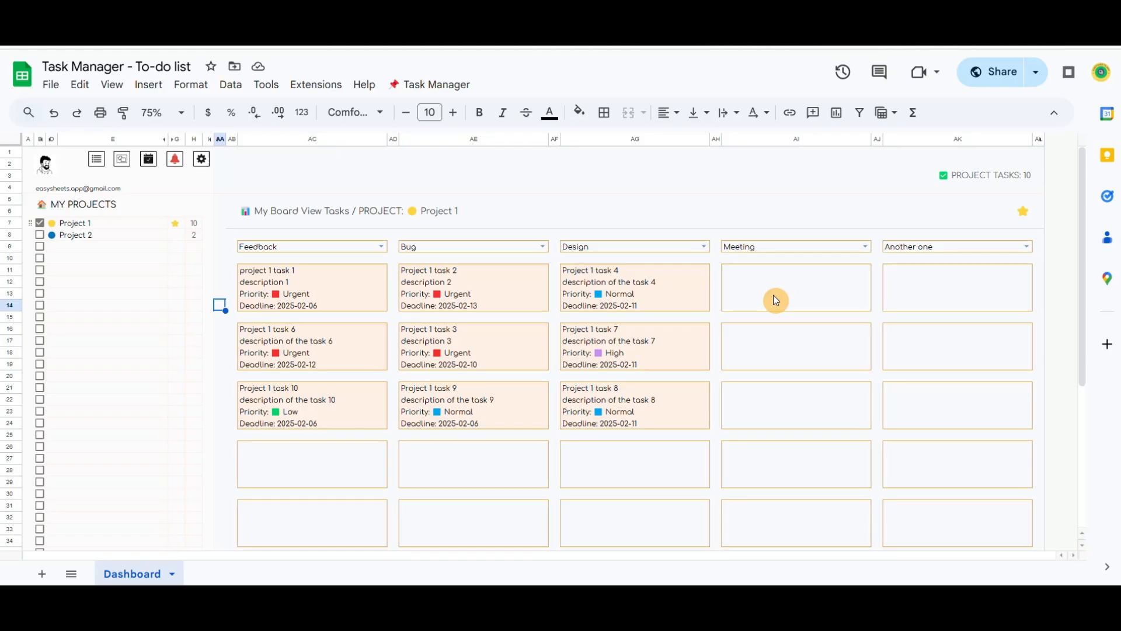
- Open Project 1's today's tasks view and look through the tasks due today, in the next 5 days and in the next 10 days
click(148, 164)
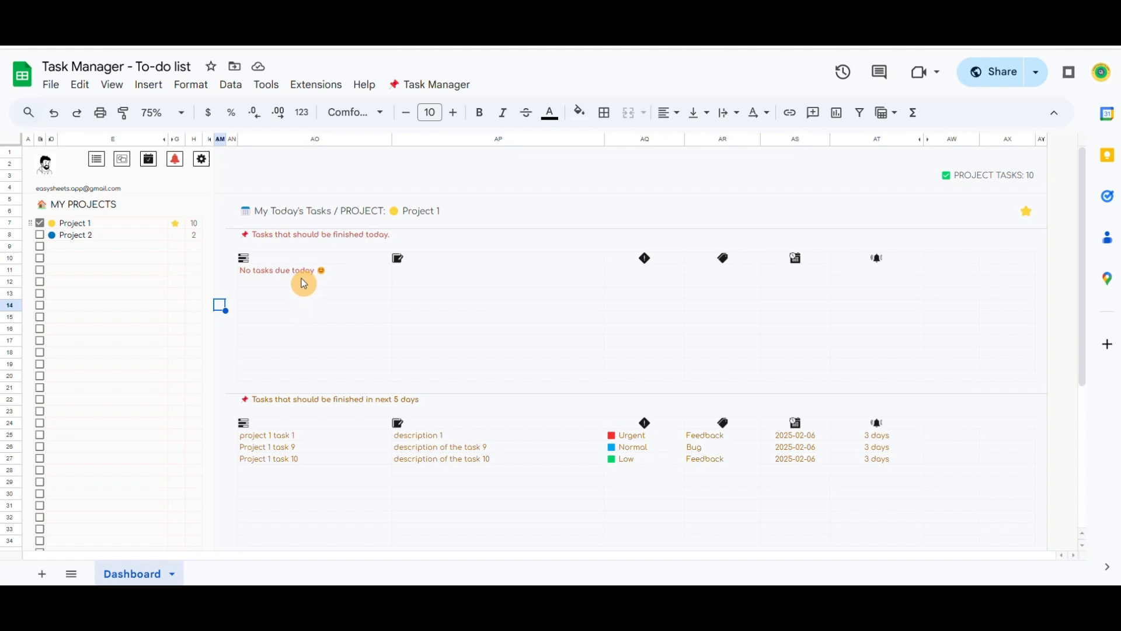
scroll(306, 282, down, 4)
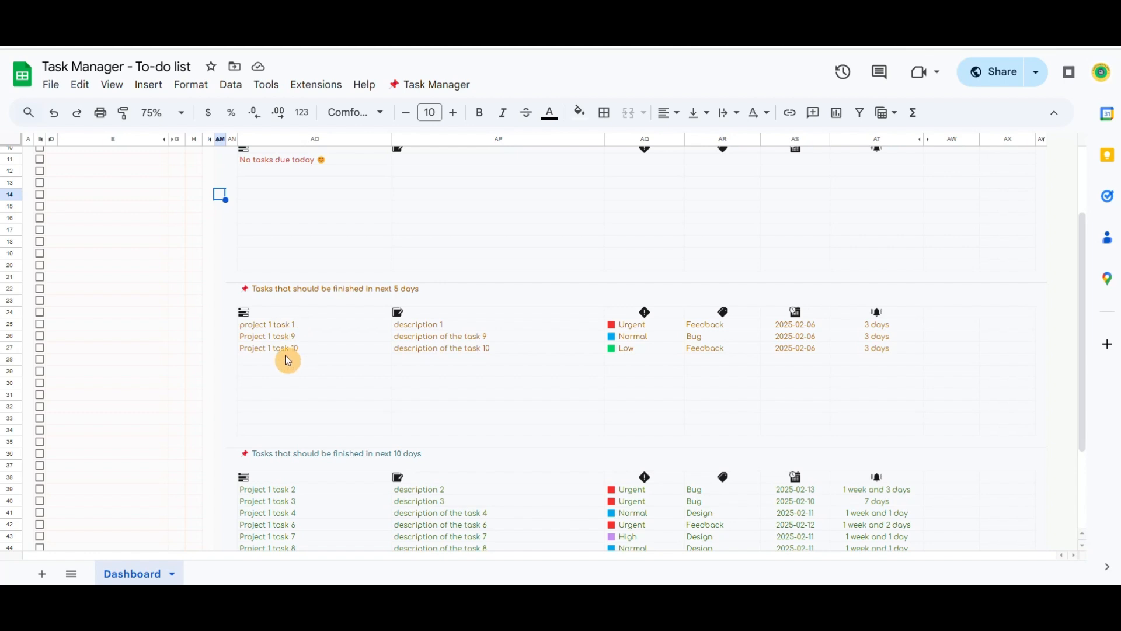
scroll(289, 361, down, 3)
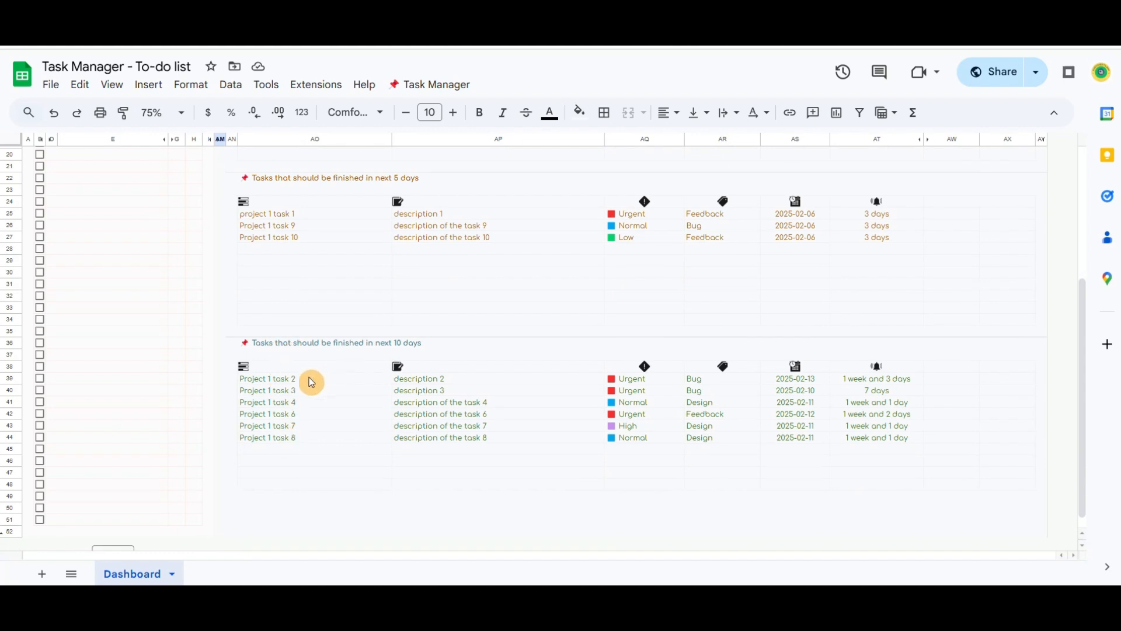
scroll(303, 437, down, 1)
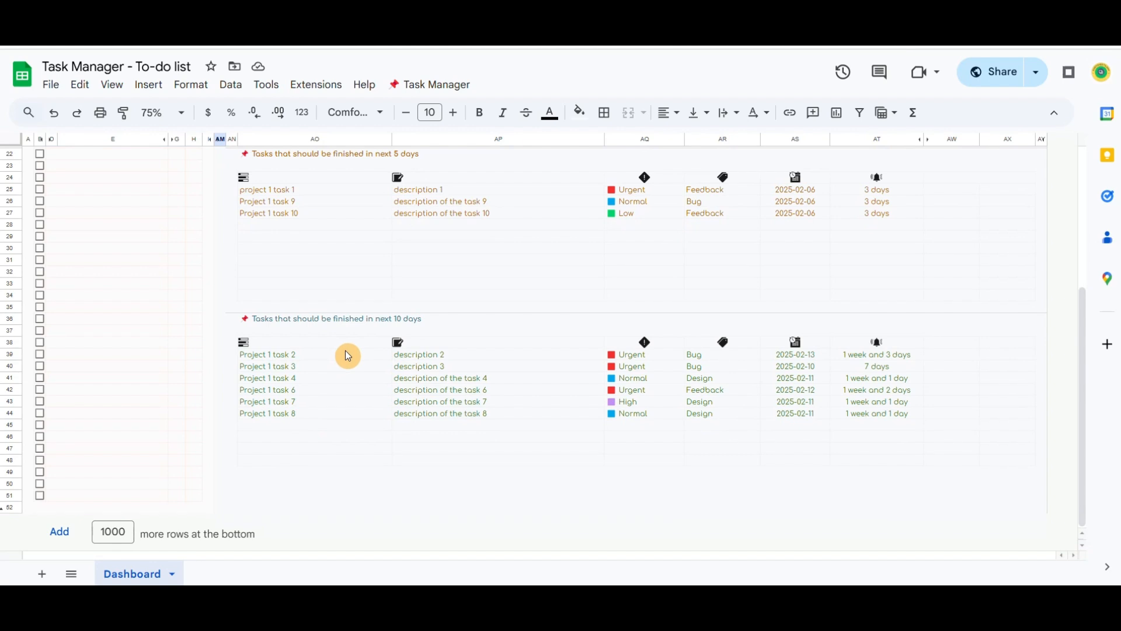
scroll(350, 354, up, 5)
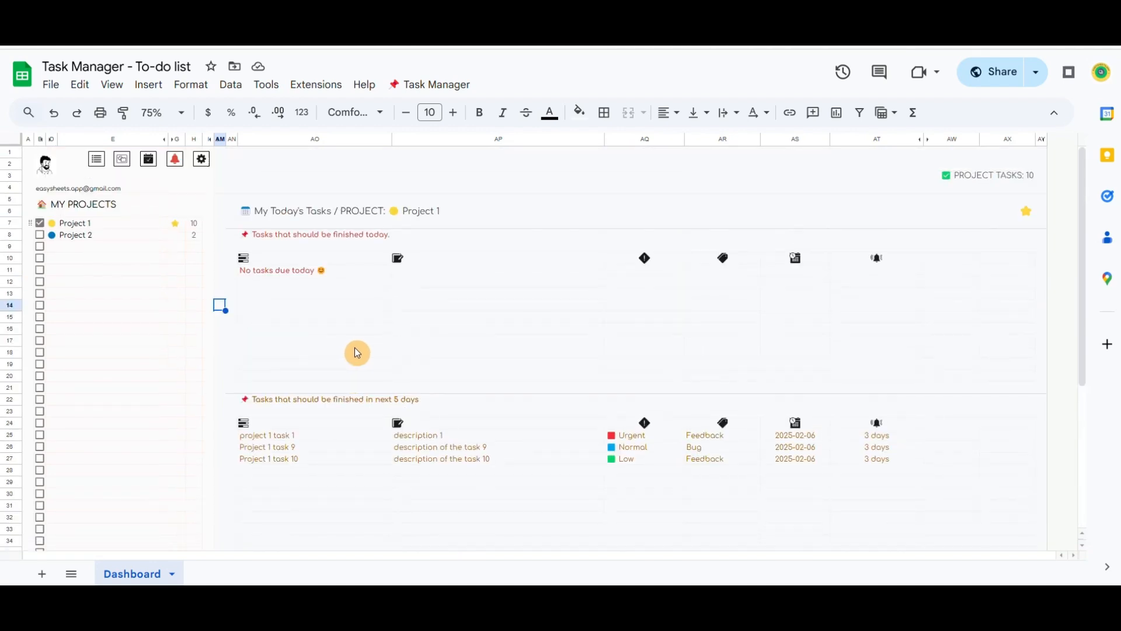
- Start a new task titled "Today task" with the description "description of today task" and Urgent priority
click(433, 87)
click(444, 133)
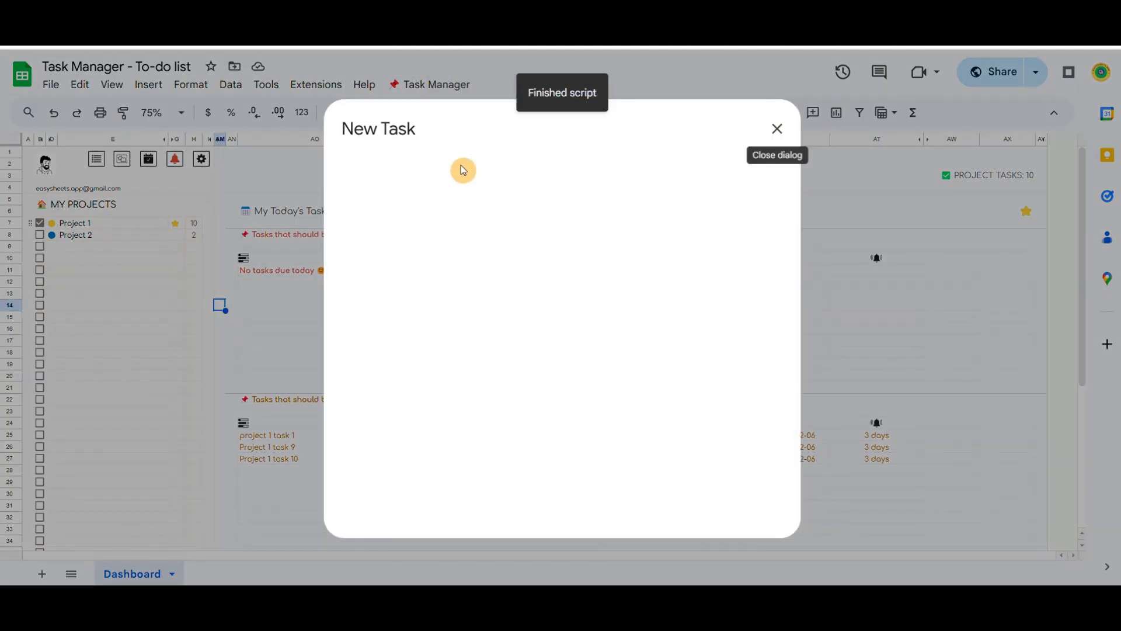
click(465, 200)
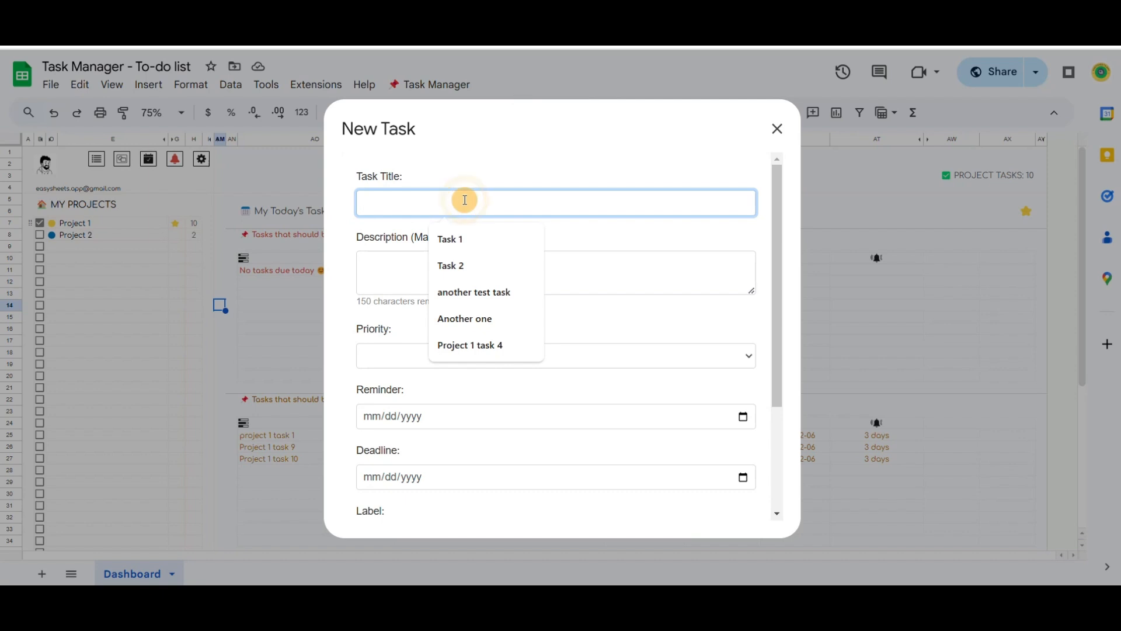
text(Today task)
key(Tab)
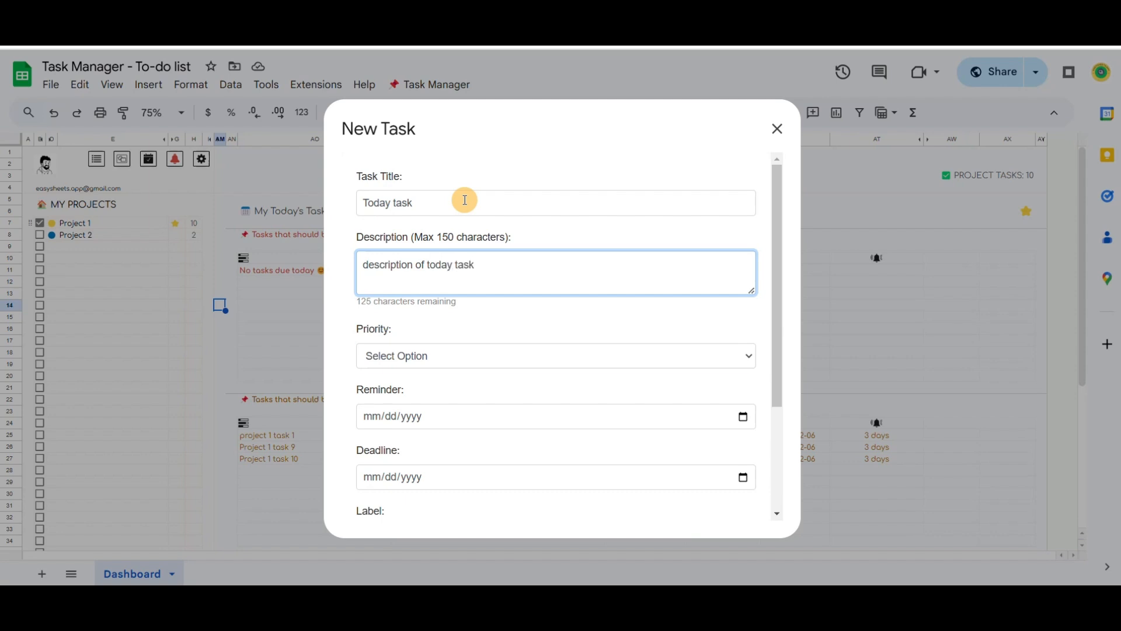
key(Tab)
click(439, 357)
click(417, 403)
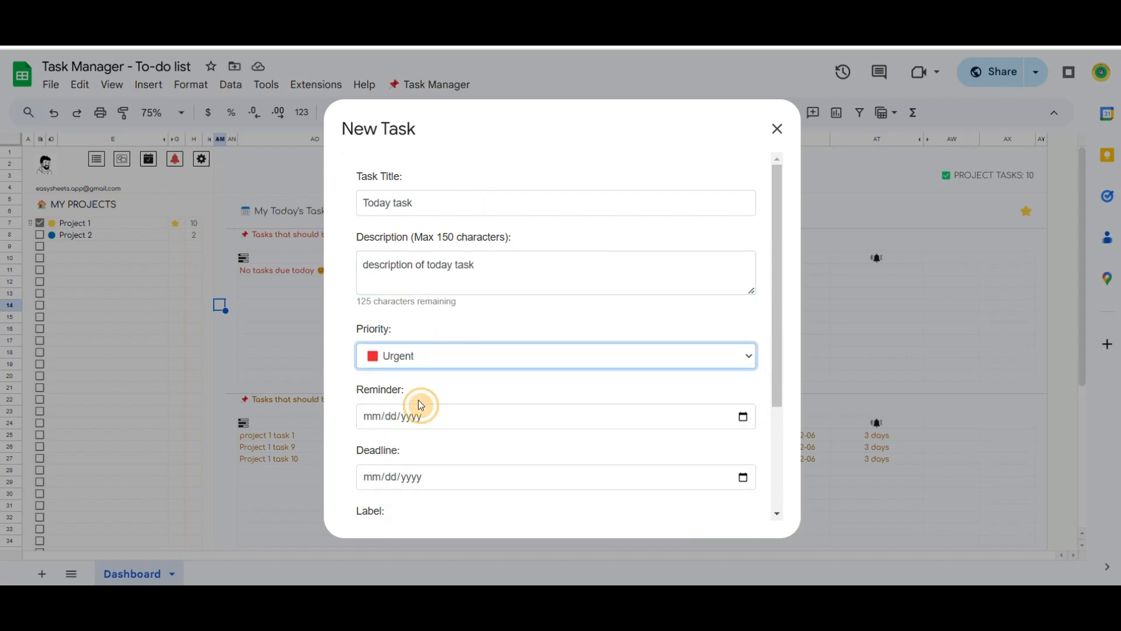
- Set the task's deadline to 02/03/2025 and its label to Meeting, and add it to the project
scroll(420, 404, down, 1)
click(743, 403)
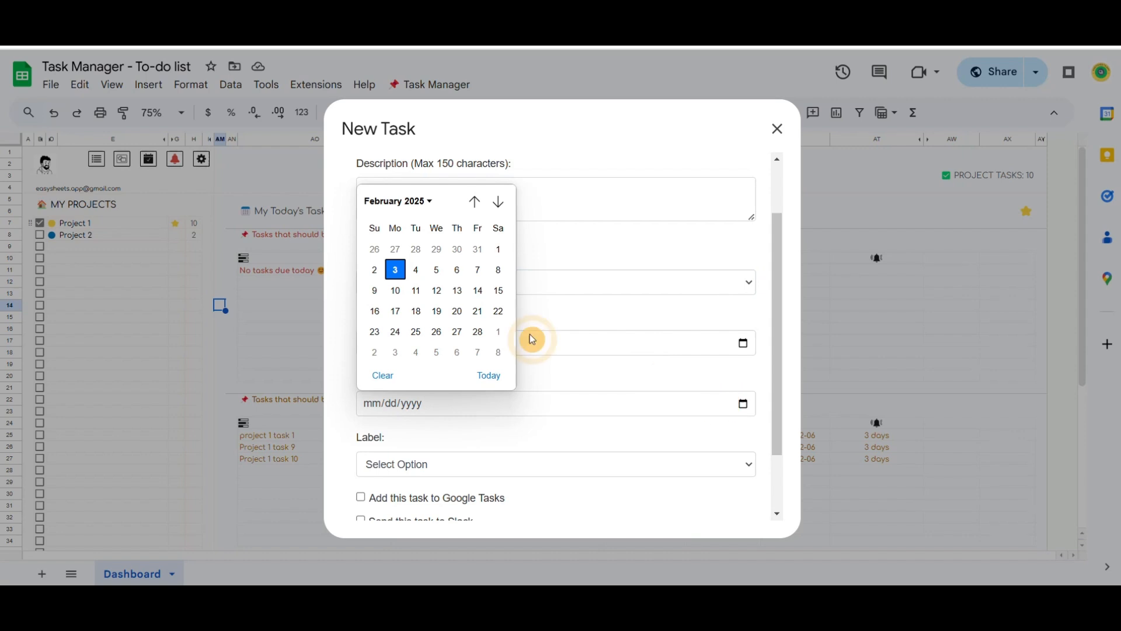
click(395, 269)
scroll(475, 370, down, 1)
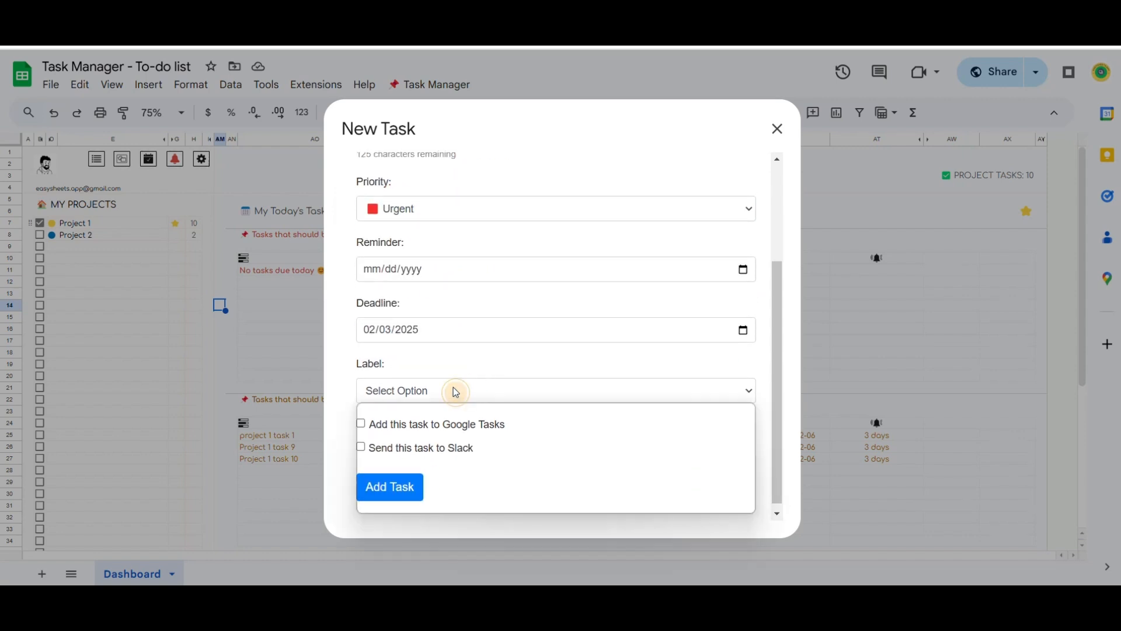
click(456, 392)
click(424, 429)
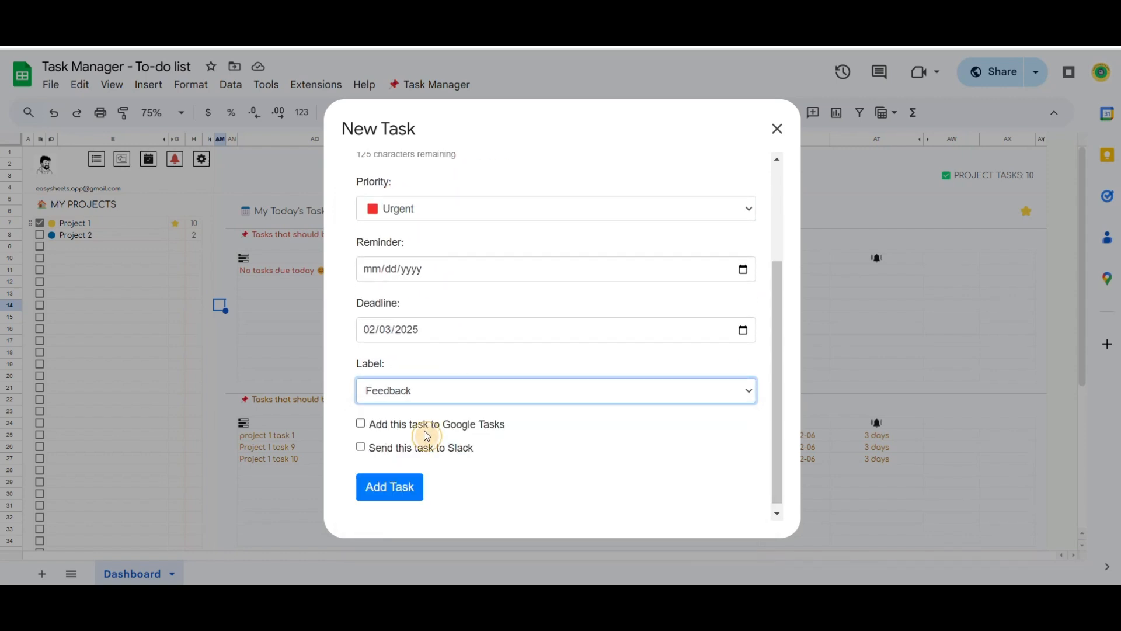
click(435, 396)
click(413, 489)
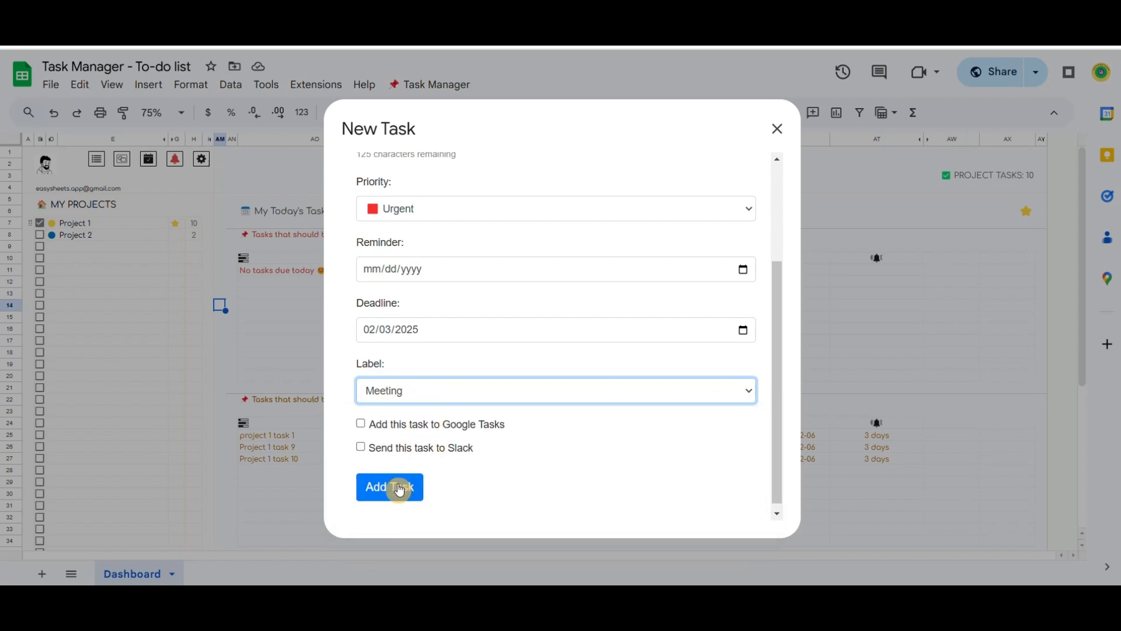
click(399, 489)
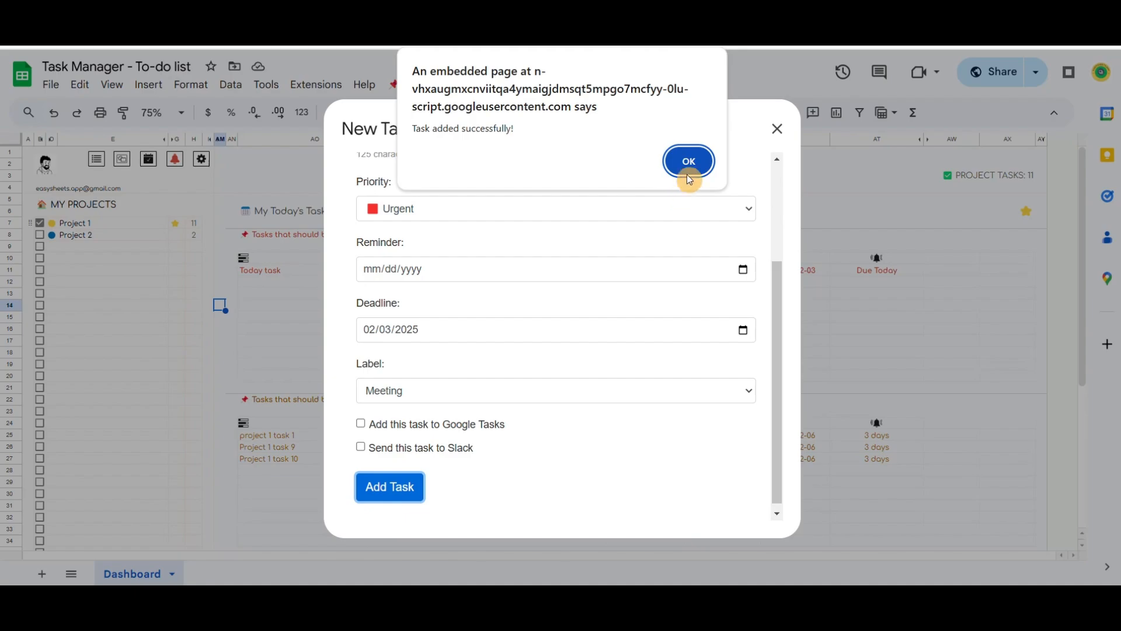
click(689, 174)
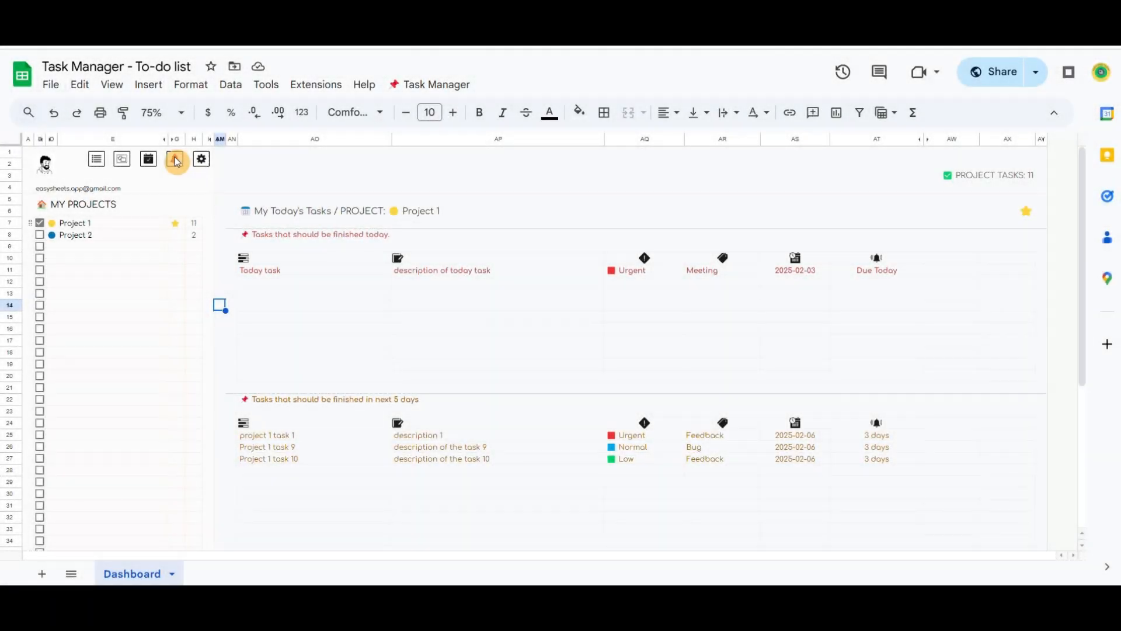
- Open the overdue tasks view and start a new task titled "Overdue task" with the description "description" and Urgent priority
click(176, 160)
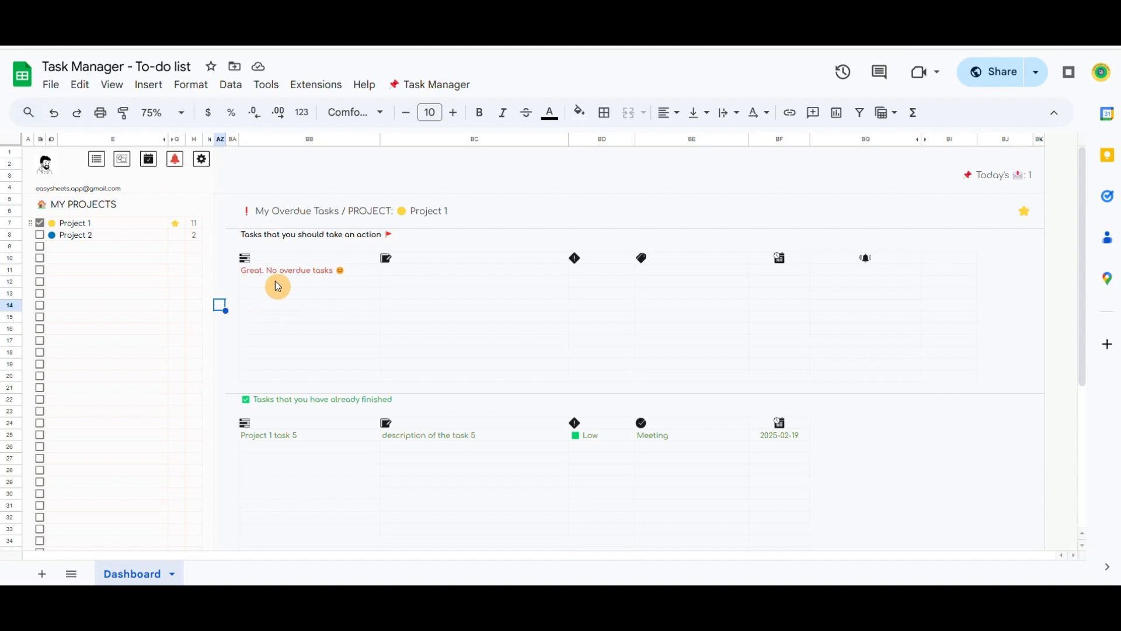
click(426, 88)
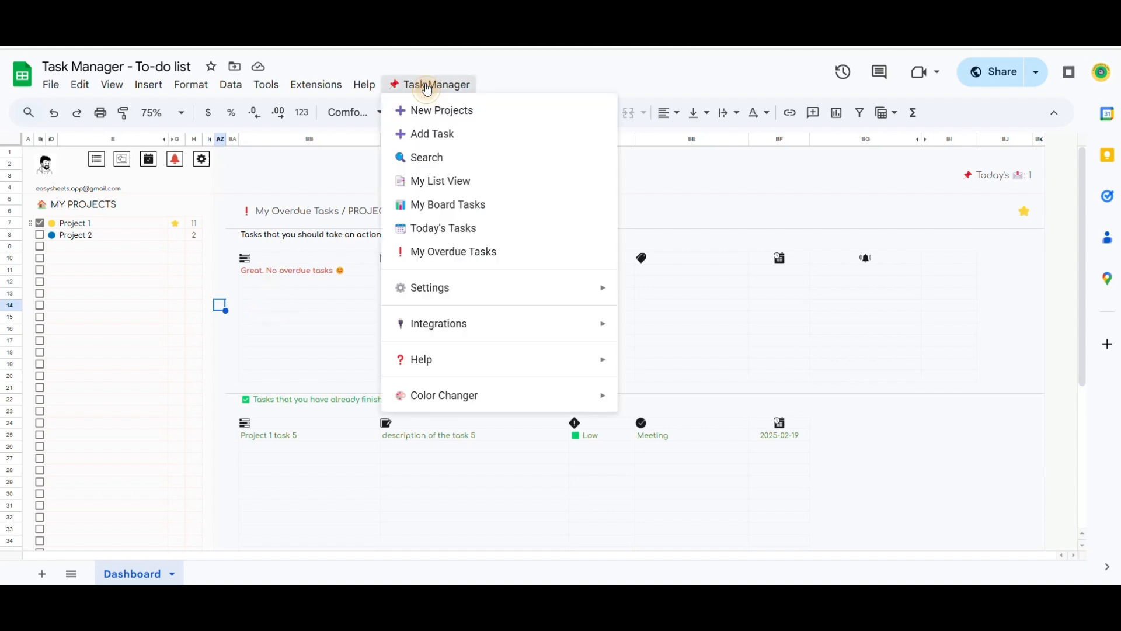
click(457, 133)
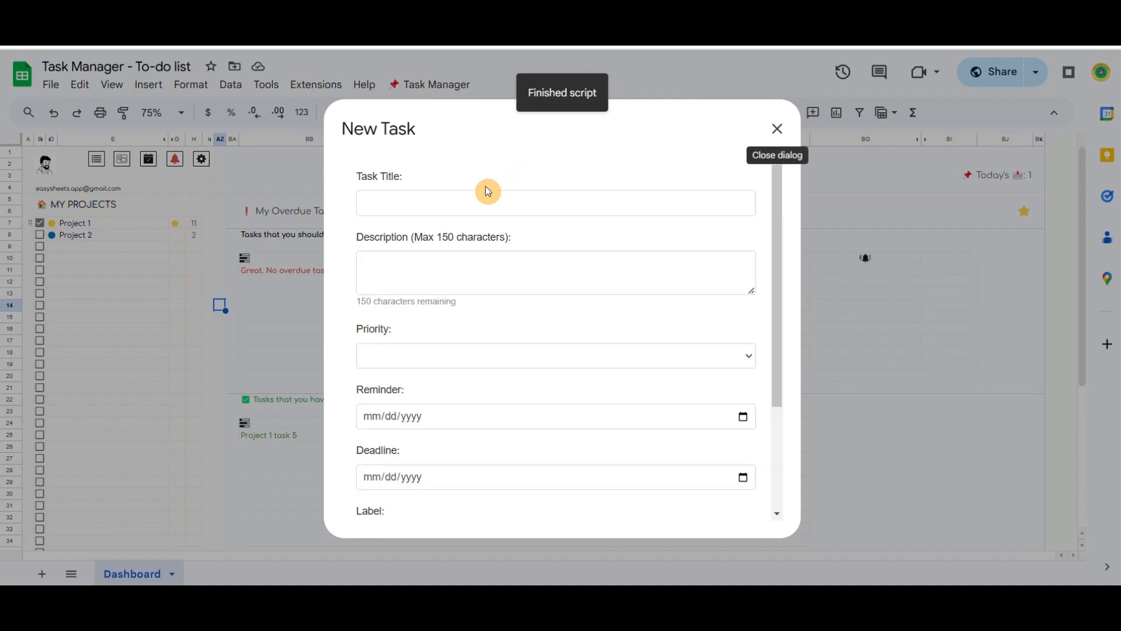
click(476, 201)
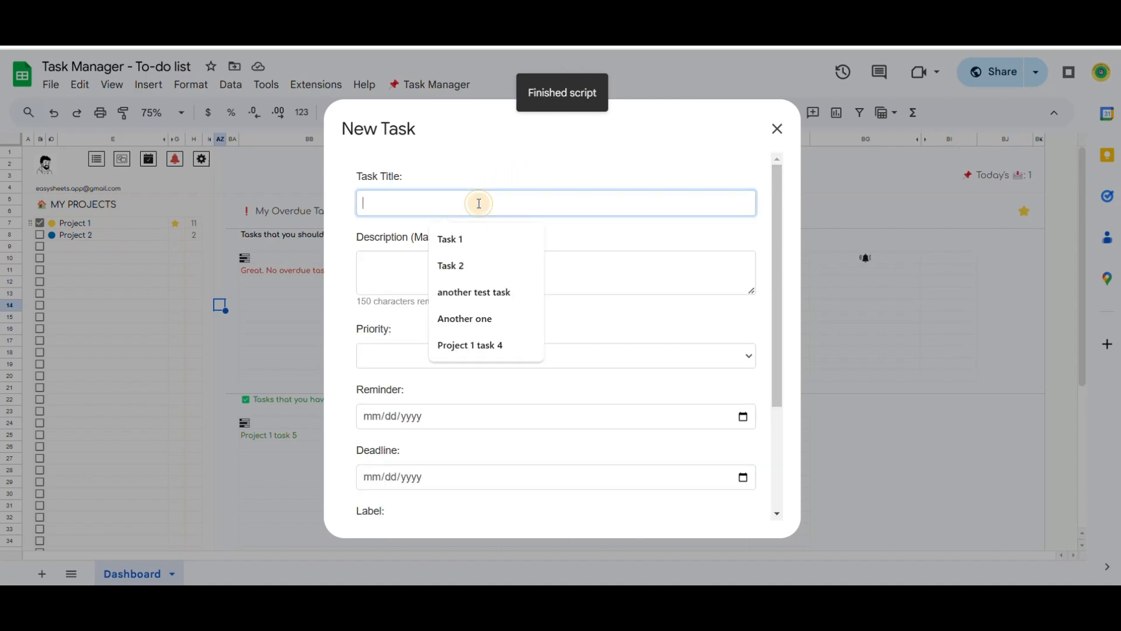
text(O)
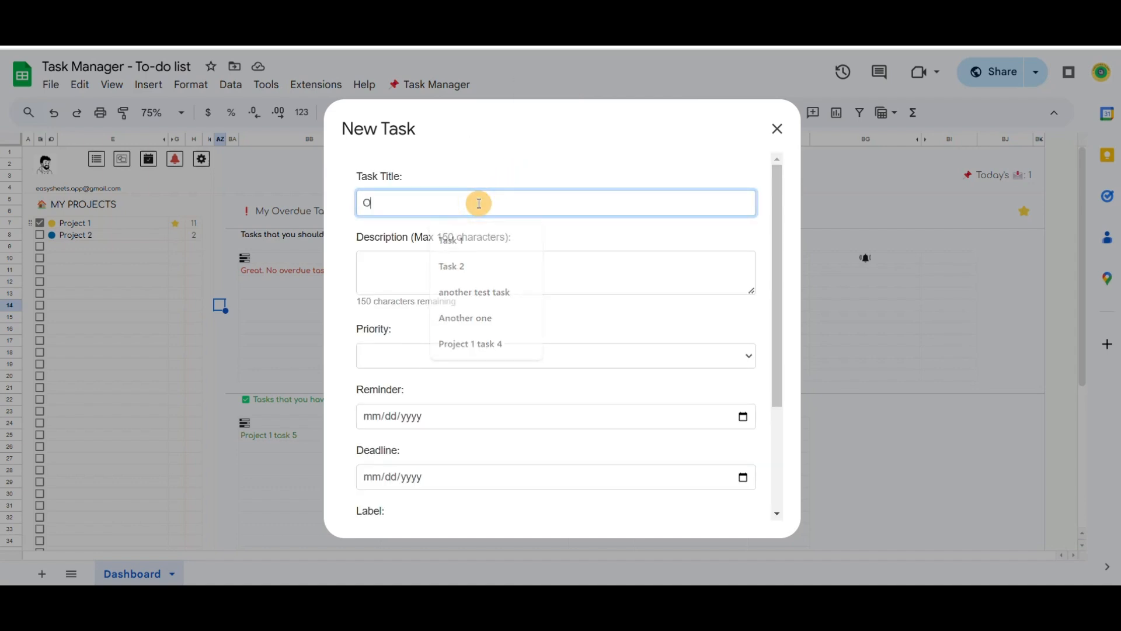
text(verdue task)
key(Tab)
text(d)
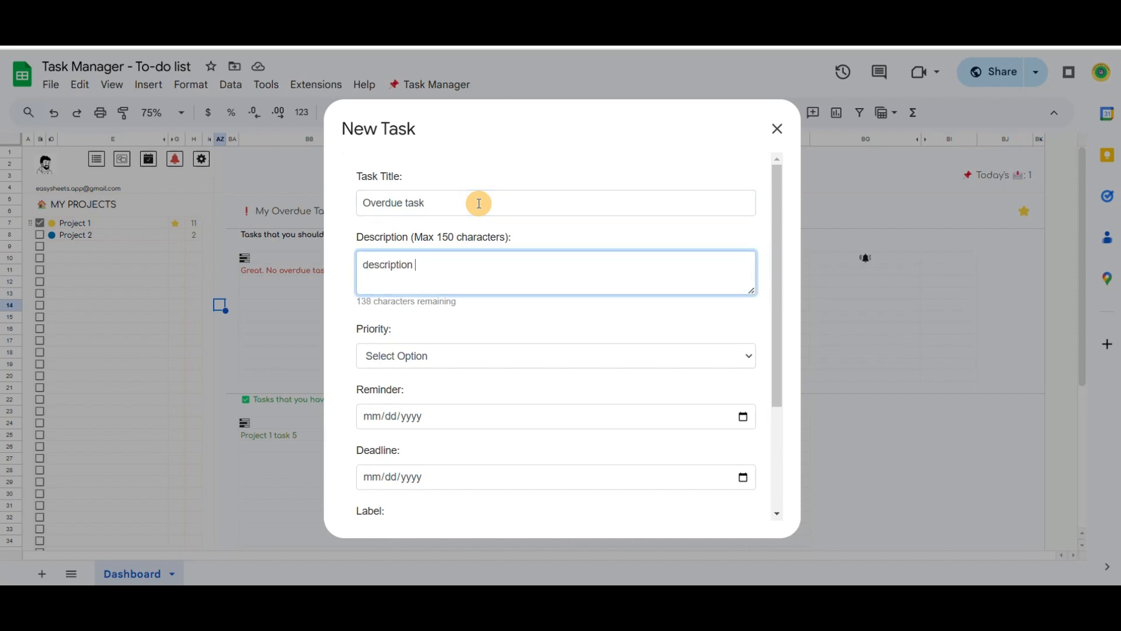
key(Tab)
click(476, 363)
click(458, 395)
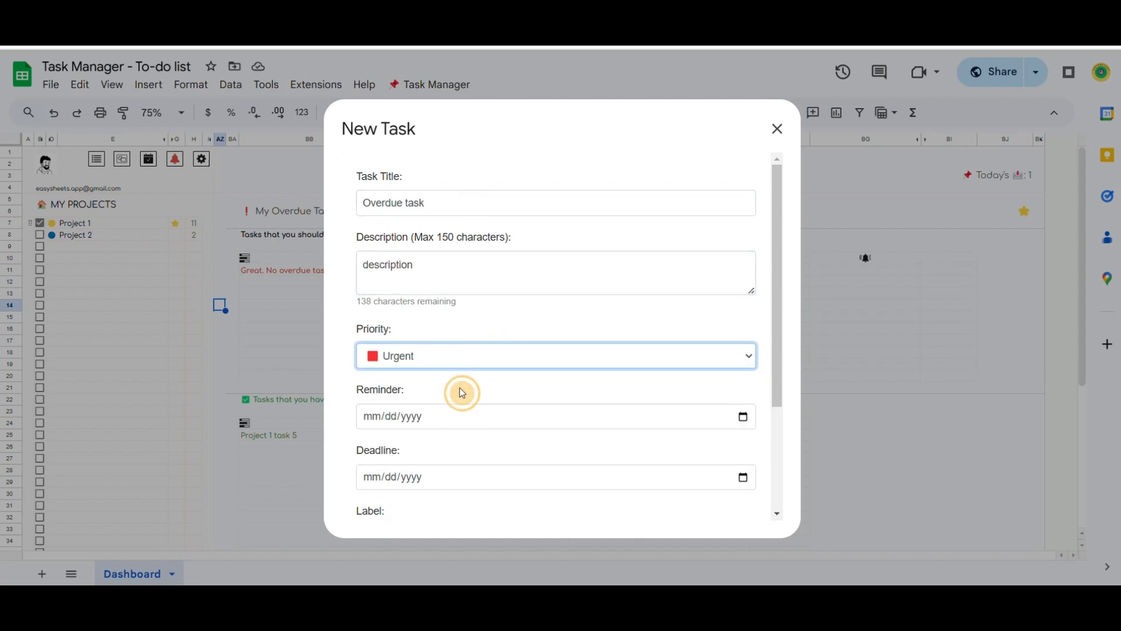
- Set the overdue task's deadline to 01/29/2025 and its label to Feedback, and add it to the project
scroll(461, 392, down, 1)
click(736, 405)
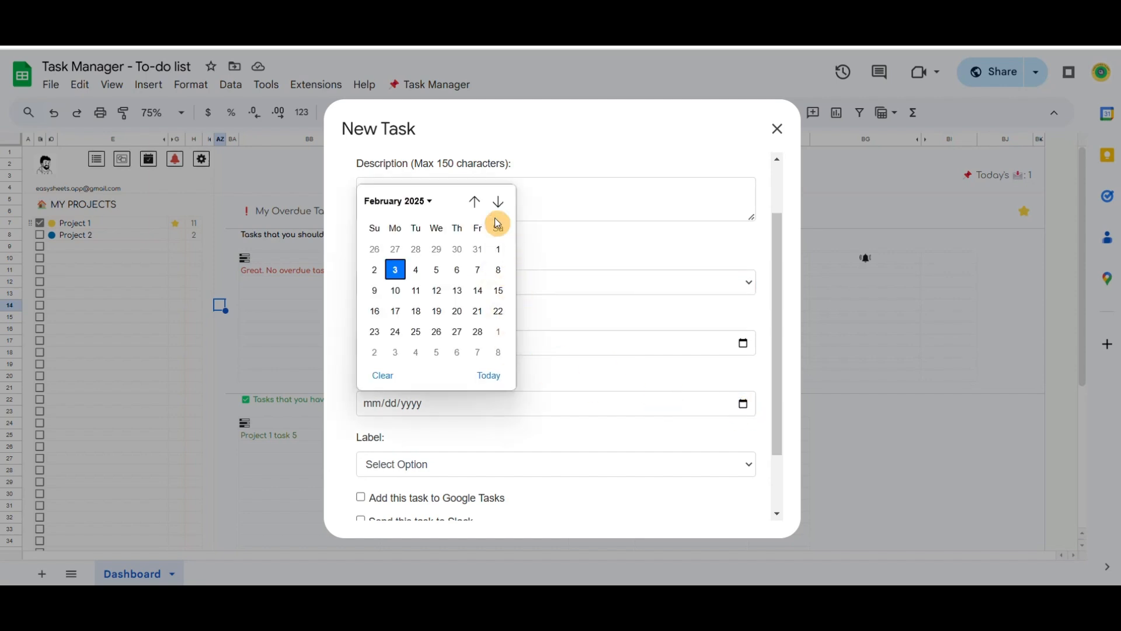
click(474, 202)
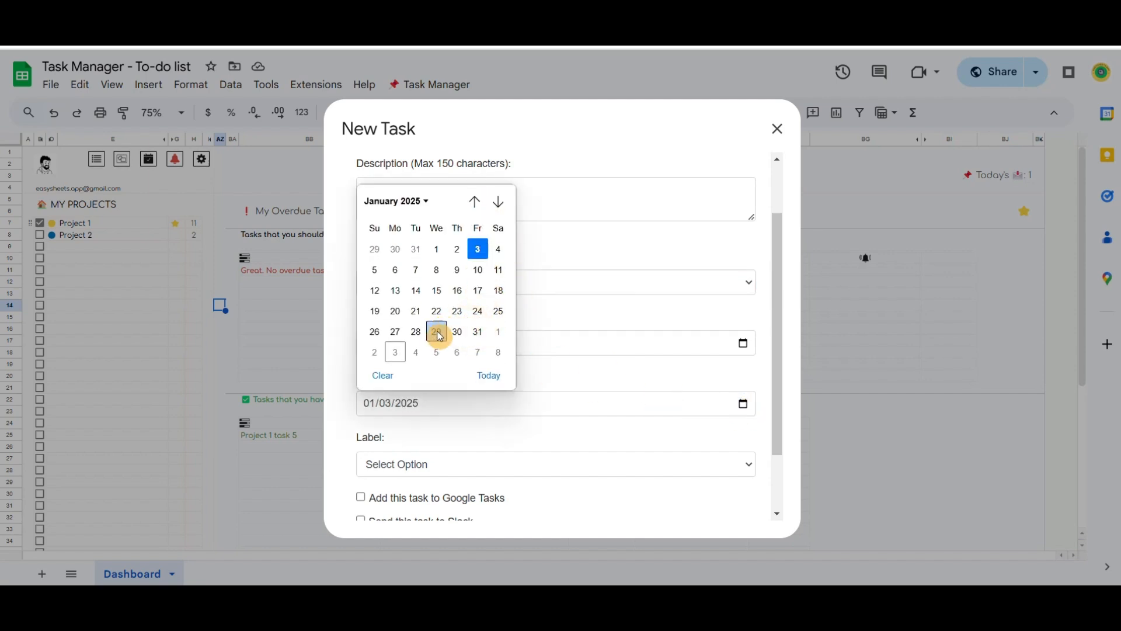
click(436, 332)
scroll(478, 298, down, 2)
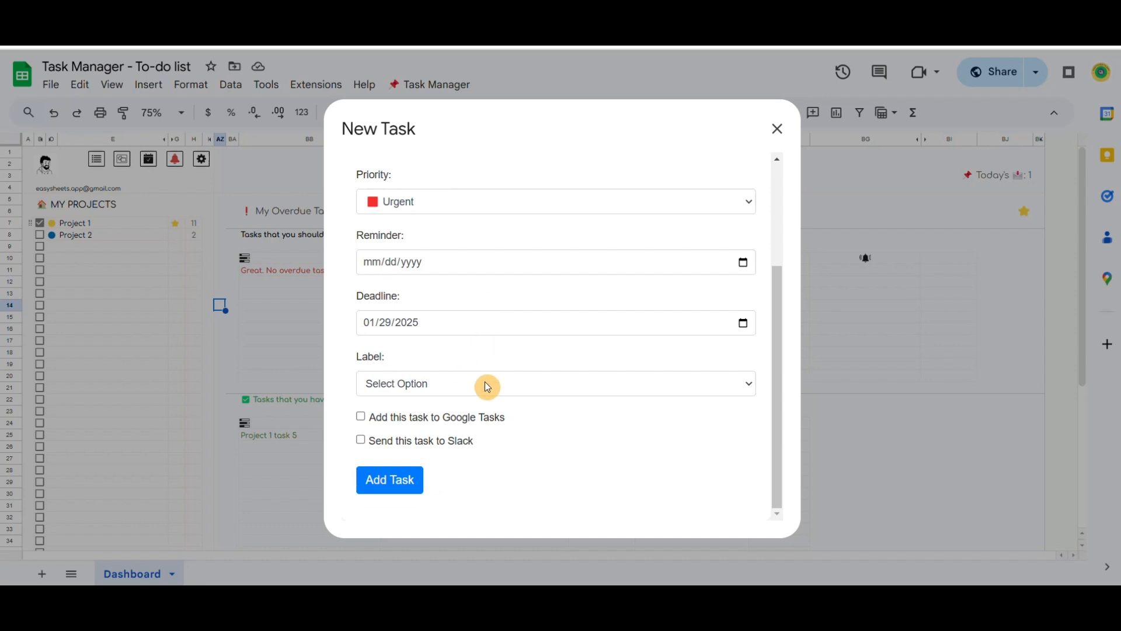
click(533, 385)
click(445, 428)
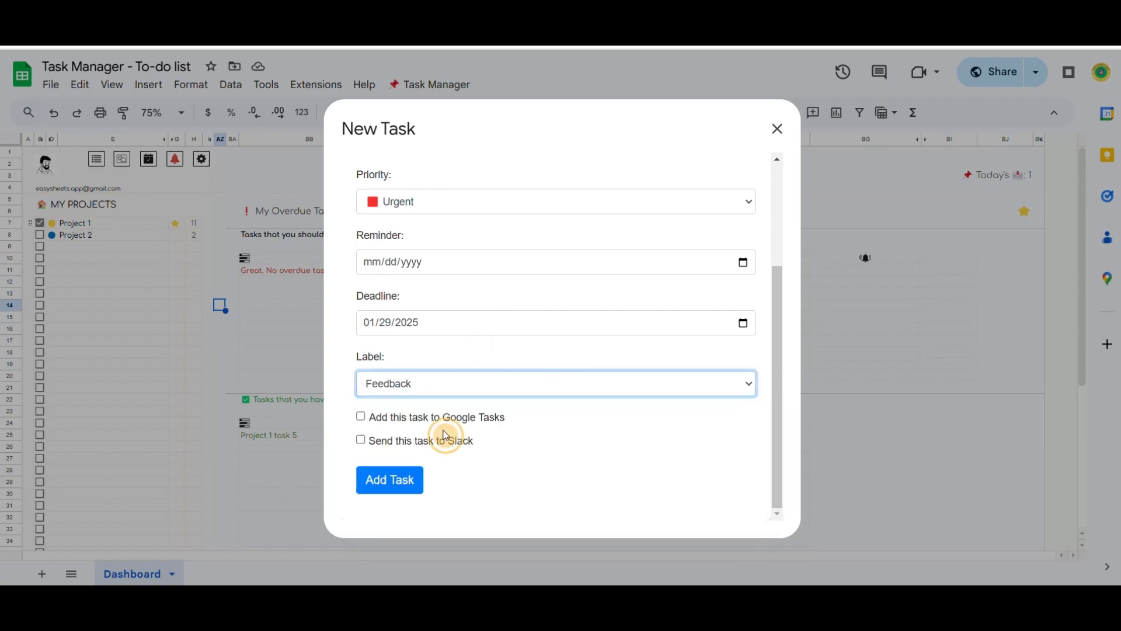
click(386, 485)
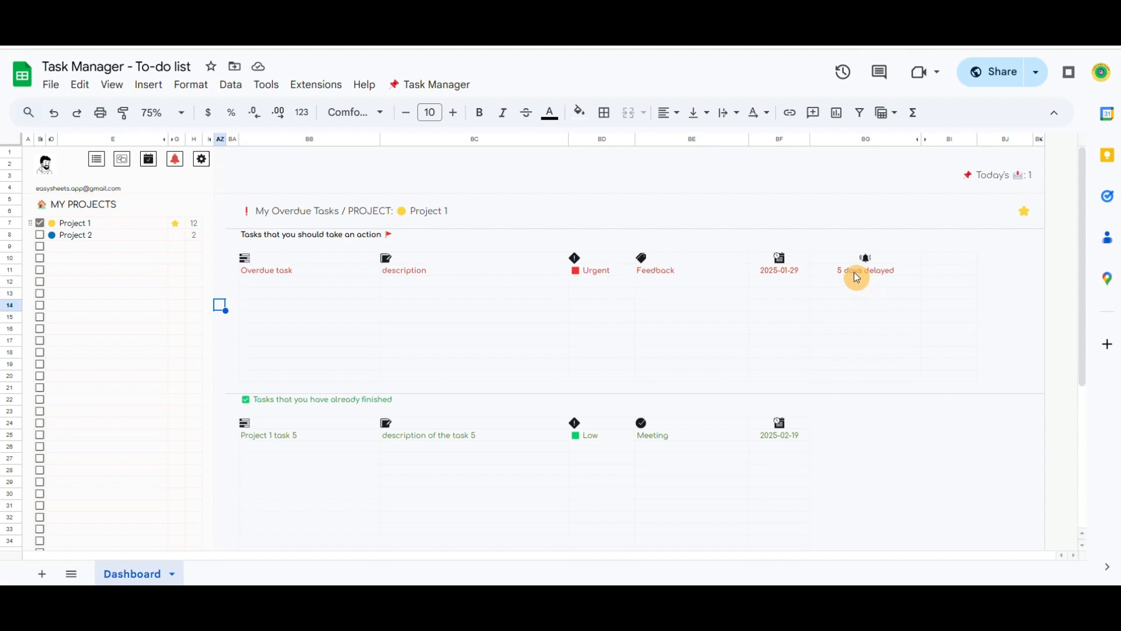
- Mark "Overdue task" as completed in Project 1's task list and review it among the finished tasks in the overdue view
click(97, 164)
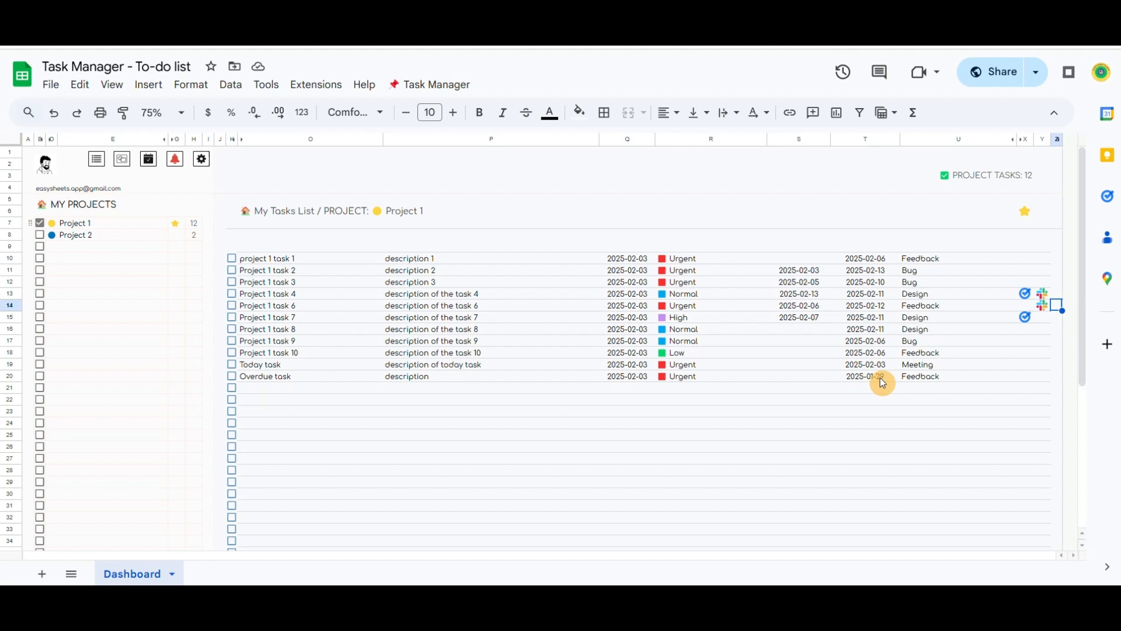
click(232, 377)
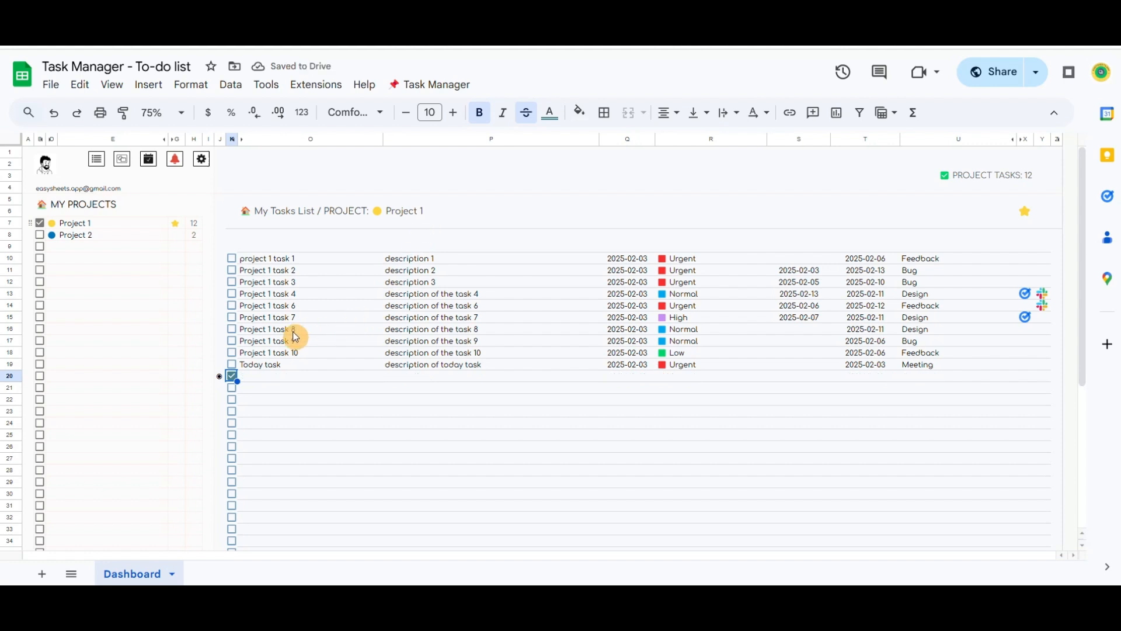
click(175, 160)
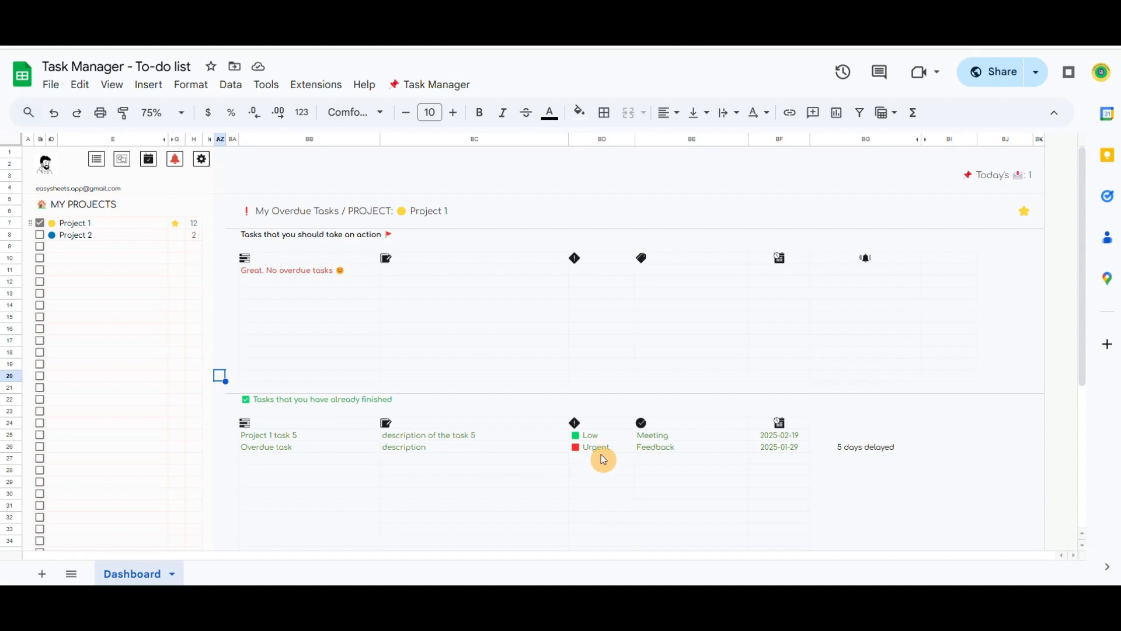
scroll(602, 455, down, 5)
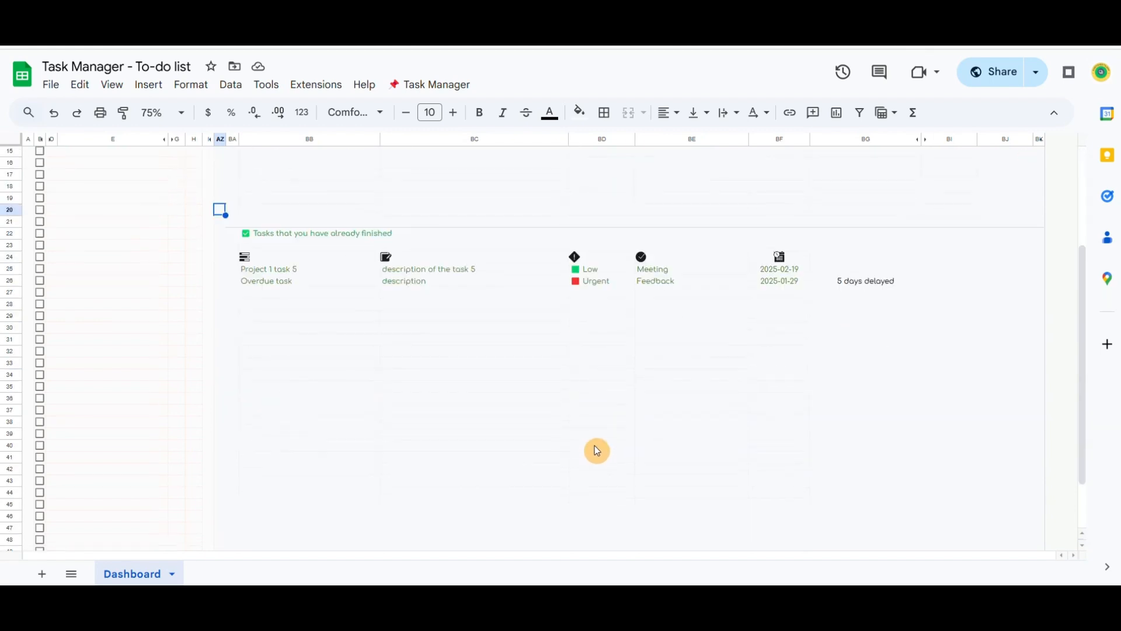
scroll(595, 450, down, 3)
scroll(595, 446, up, 8)
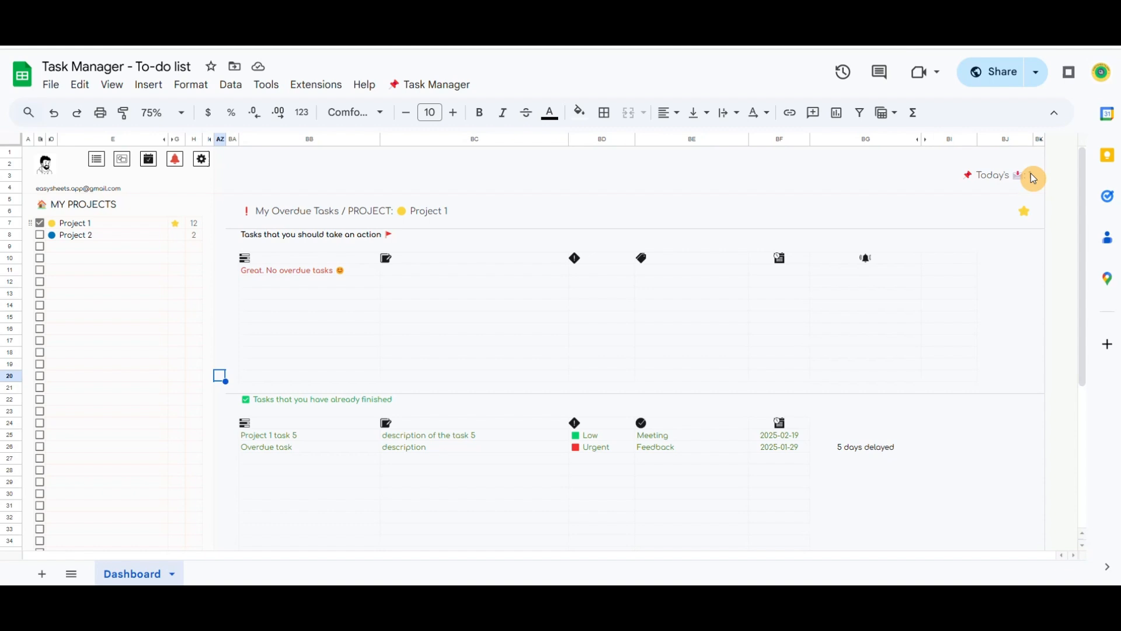
- Return to Project 1's task list and try the Yellow Mode and Green Mode color themes on the dashboard
click(98, 161)
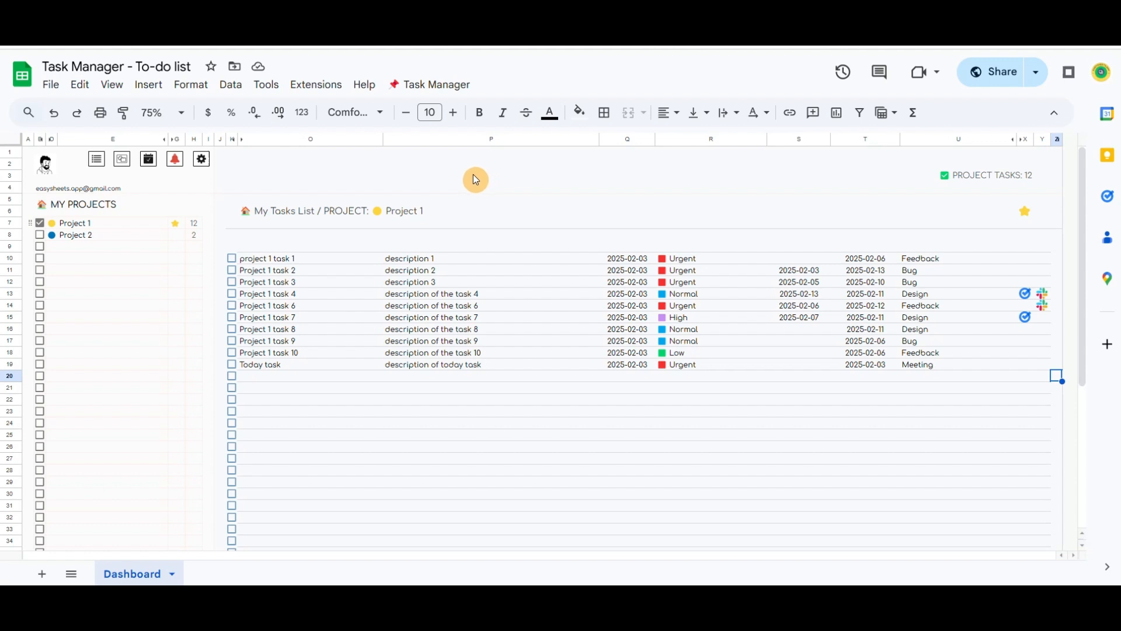
click(436, 88)
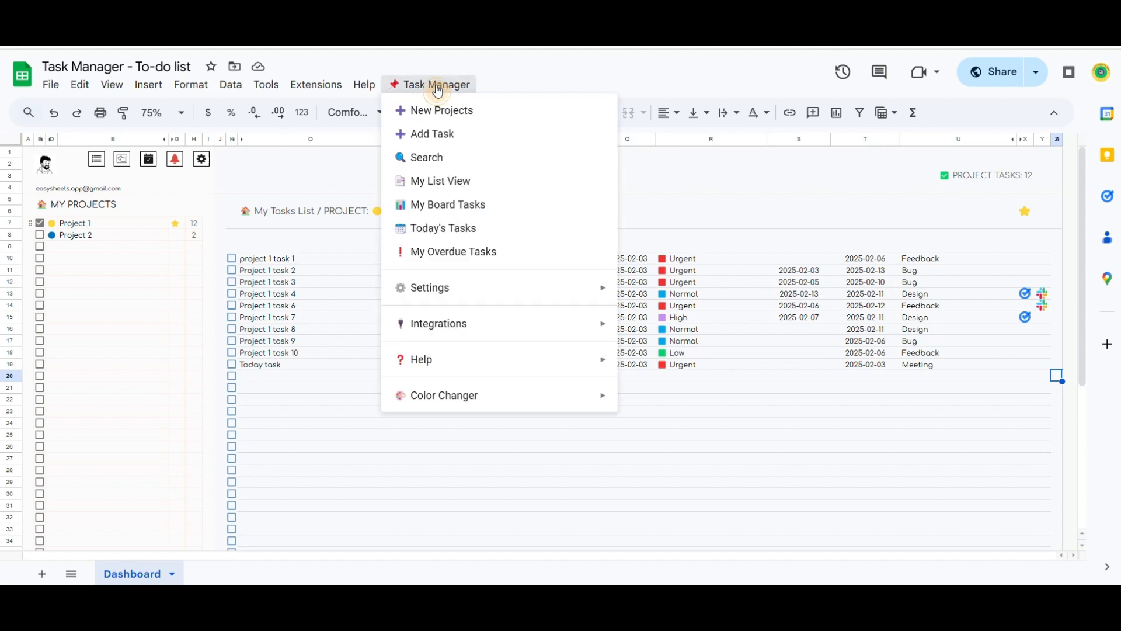
mouse_move(529, 397)
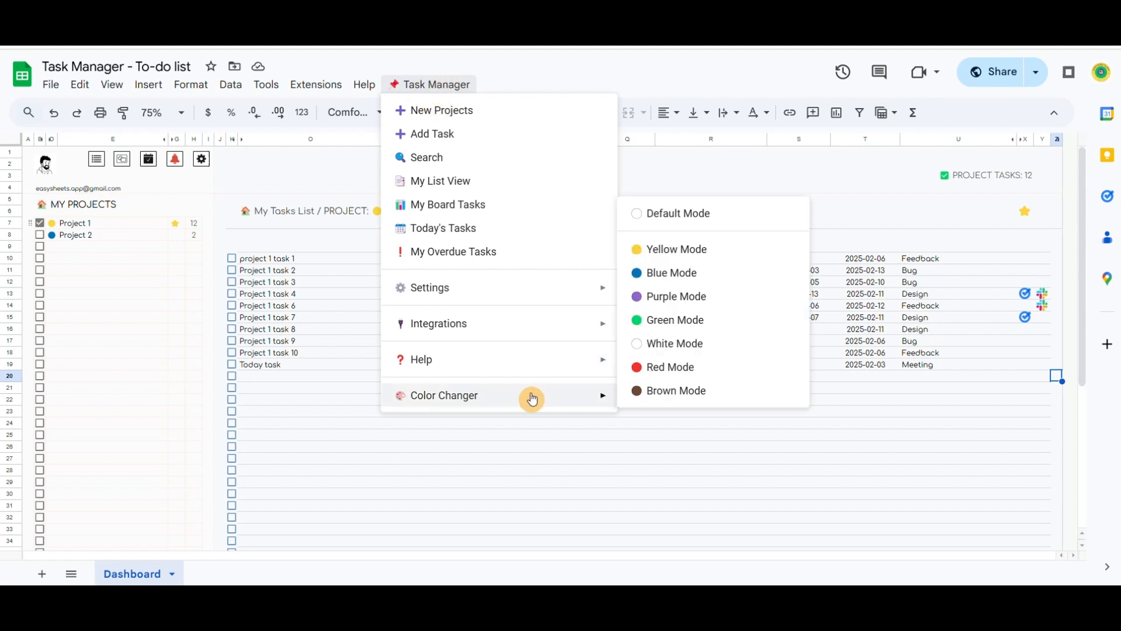
click(685, 251)
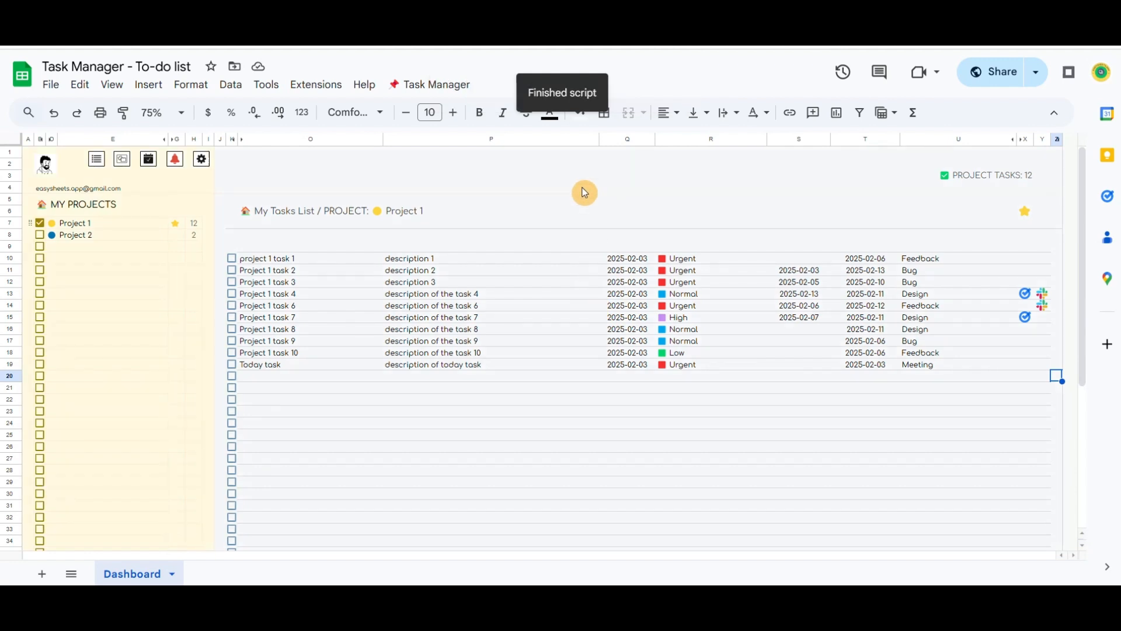
click(437, 86)
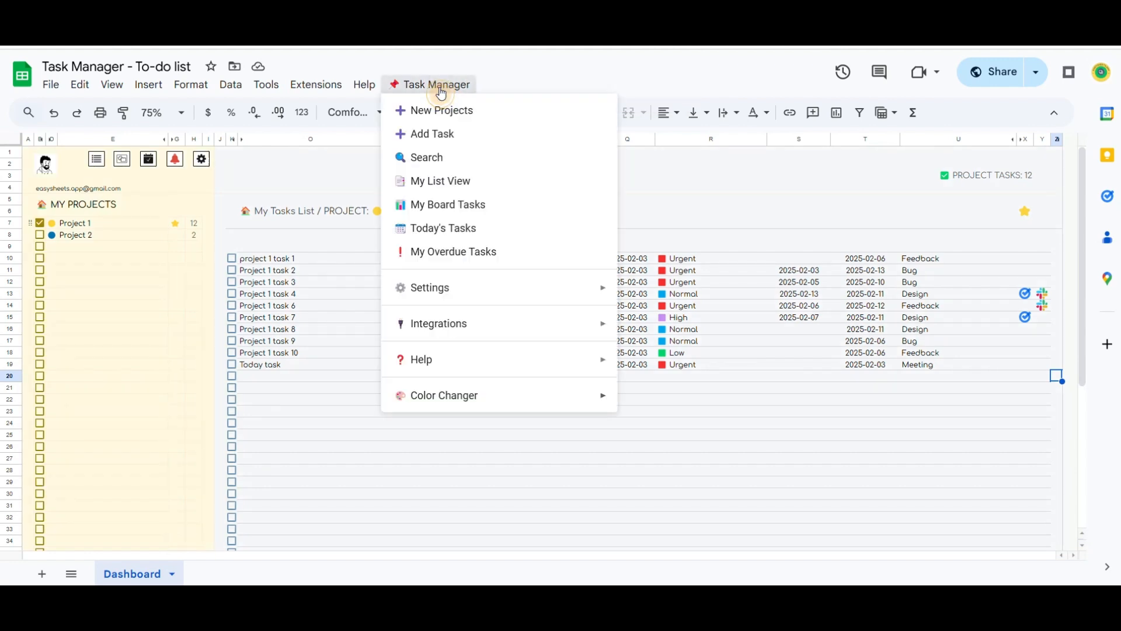
mouse_move(499, 395)
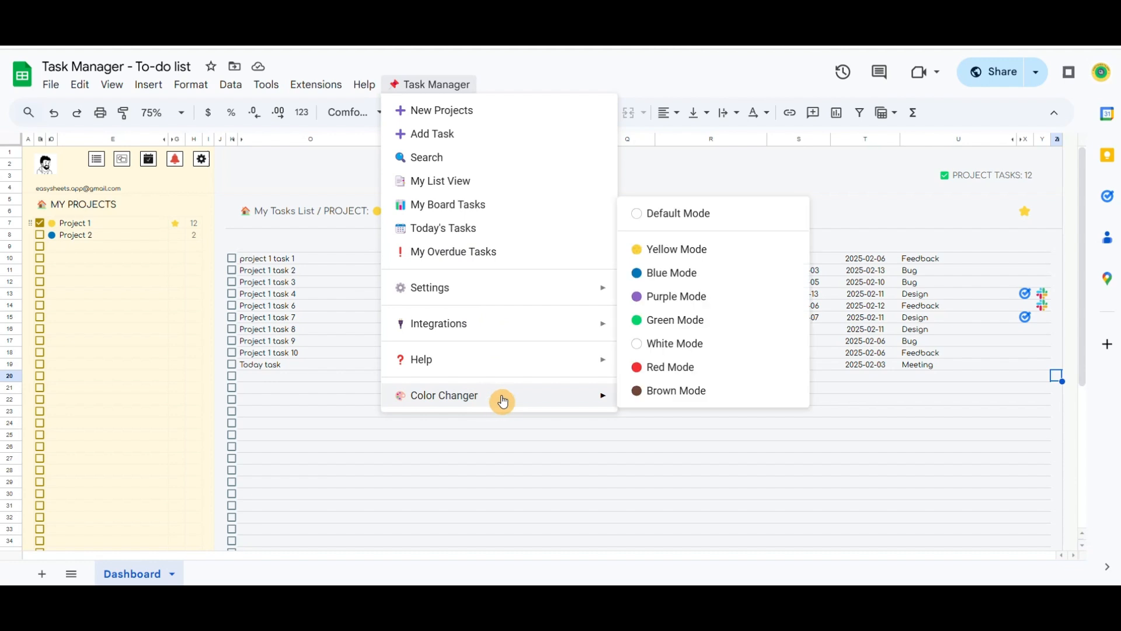
click(671, 321)
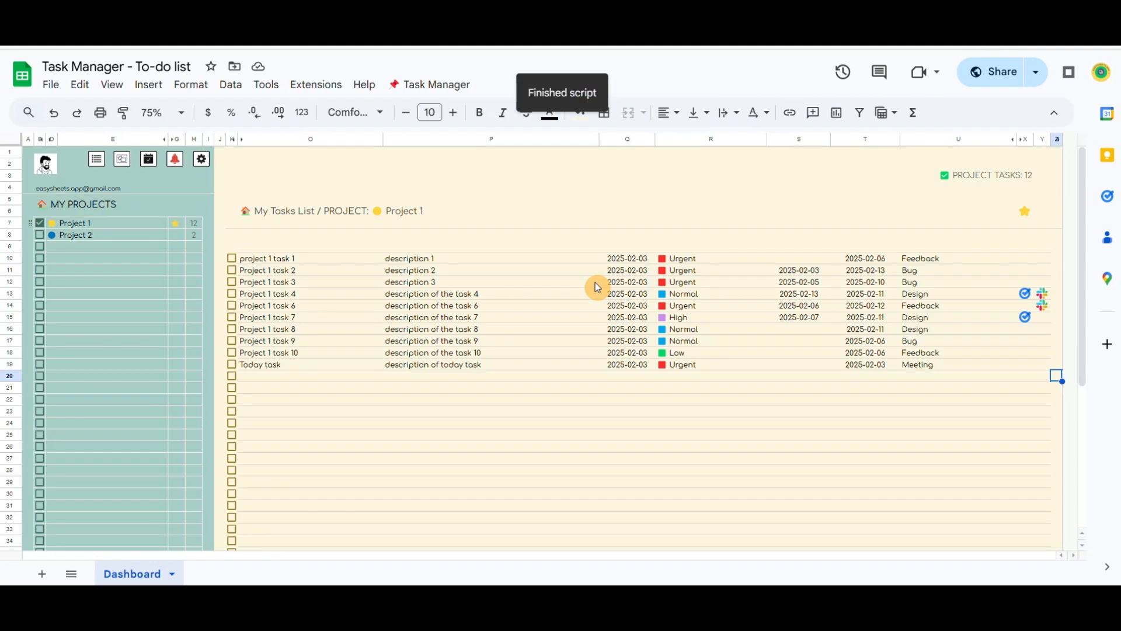
- Switch the dashboard's color theme to the light White Mode
click(429, 85)
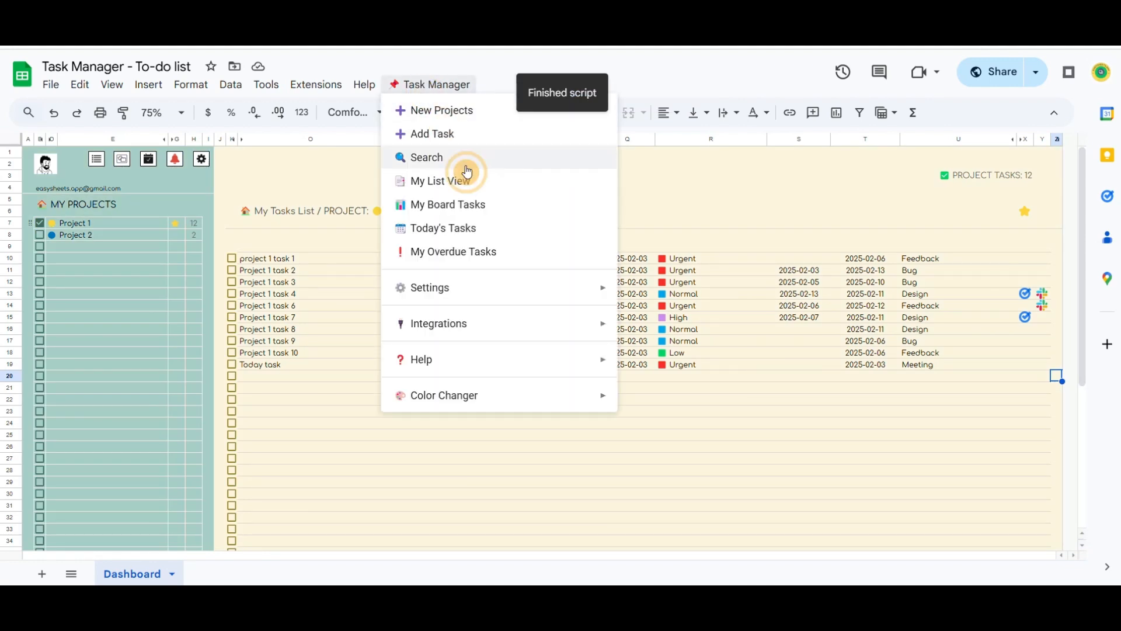
mouse_move(492, 395)
click(674, 331)
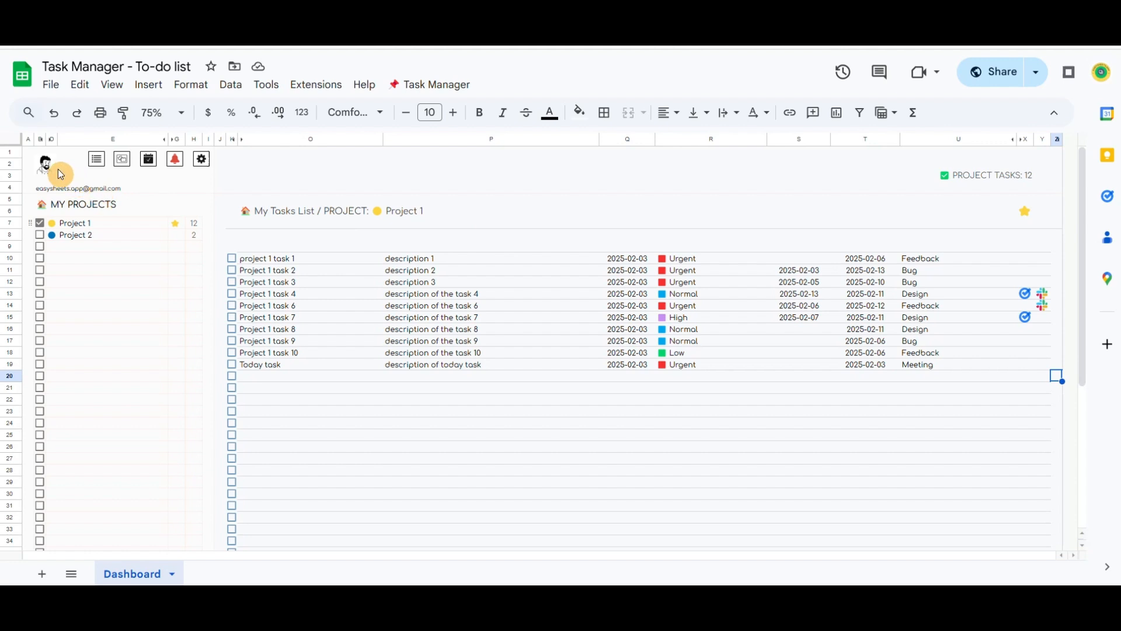
- Open the Settings sheet, select the first avatar in place of the third, and hide the sheet again
click(201, 160)
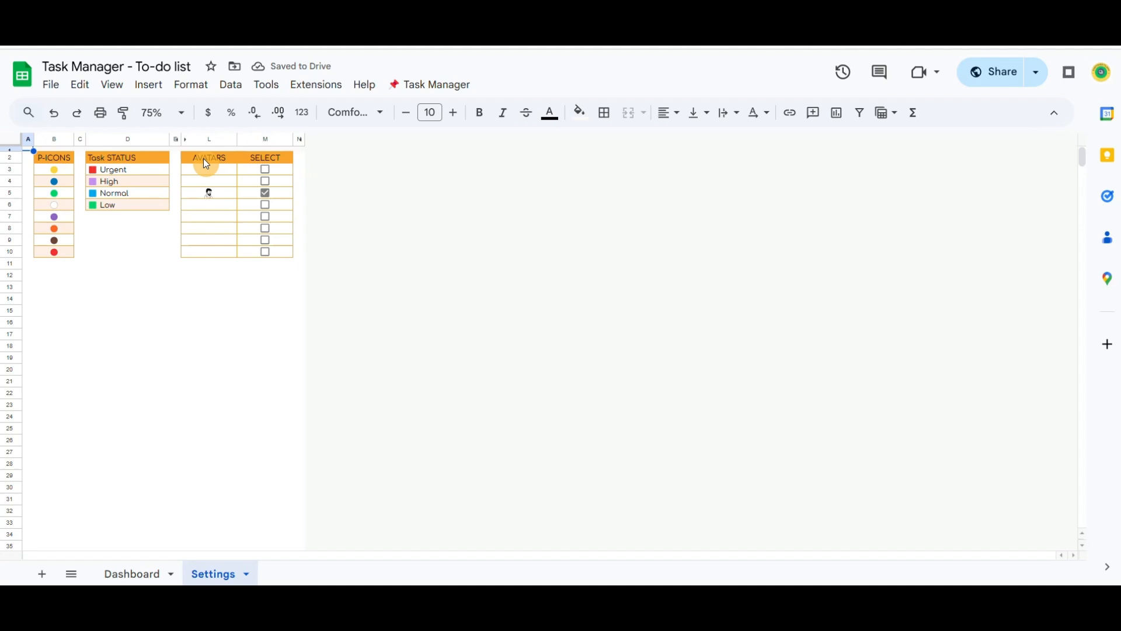
click(265, 194)
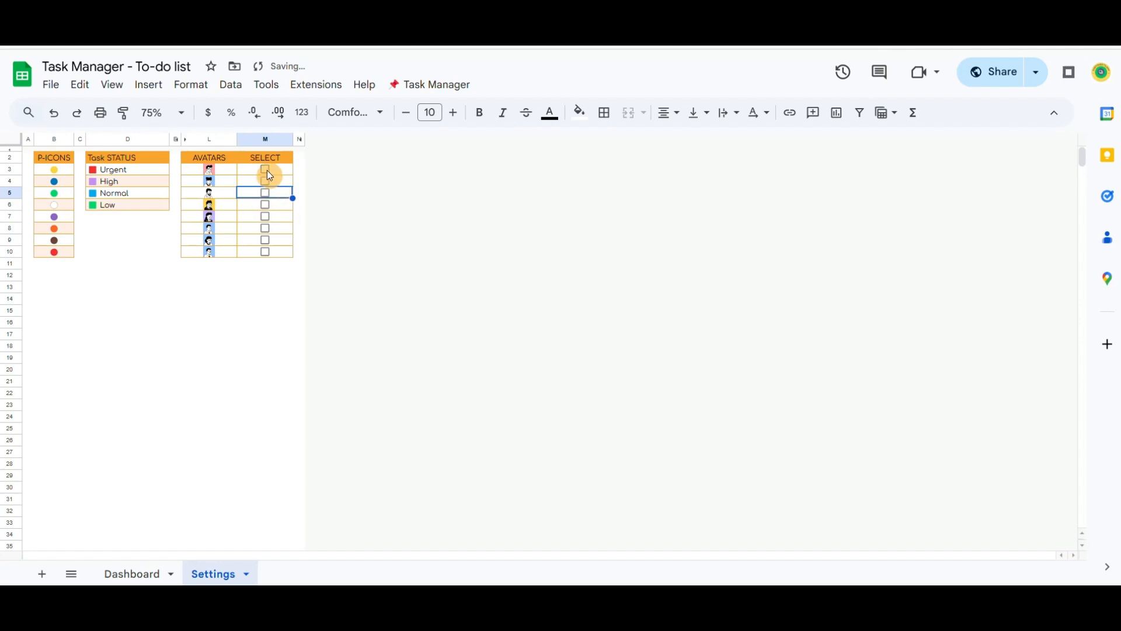
click(265, 170)
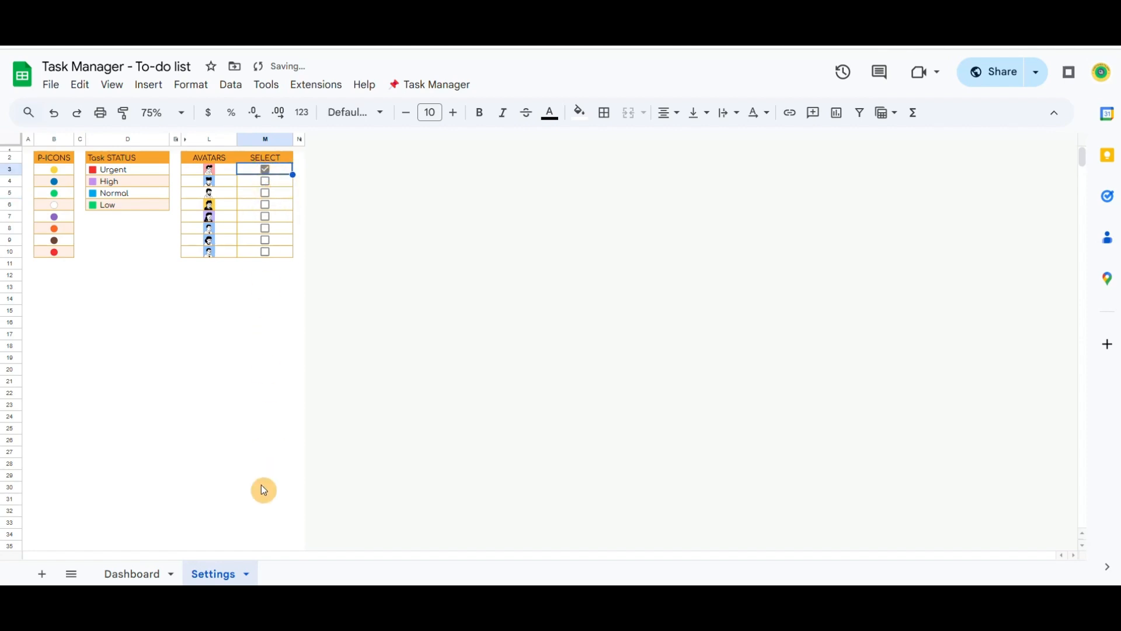
click(248, 574)
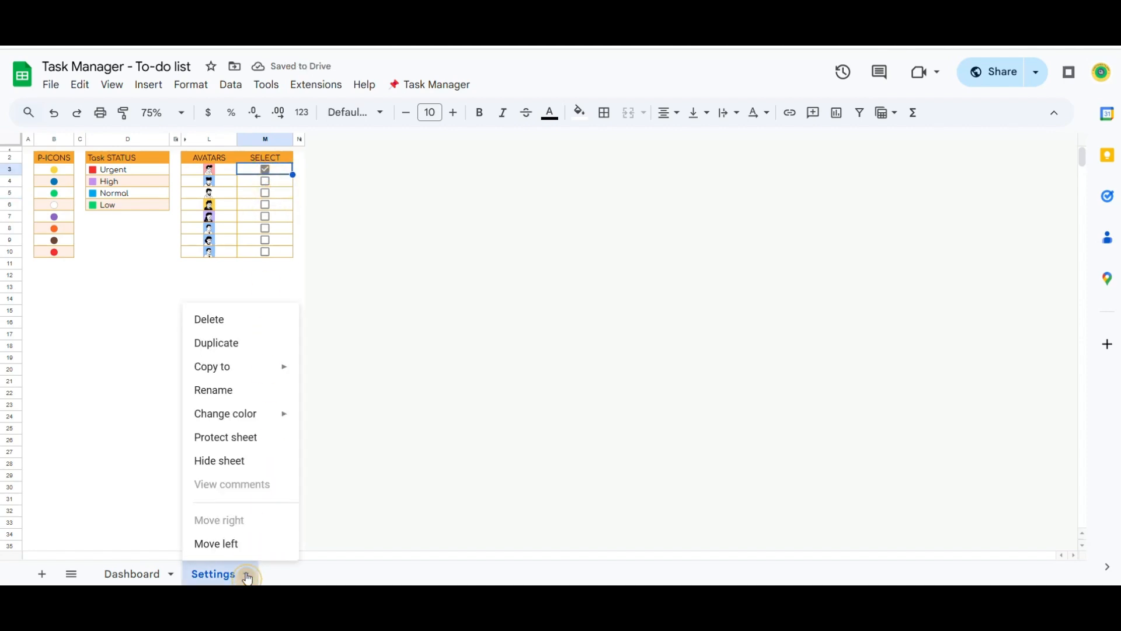
click(244, 462)
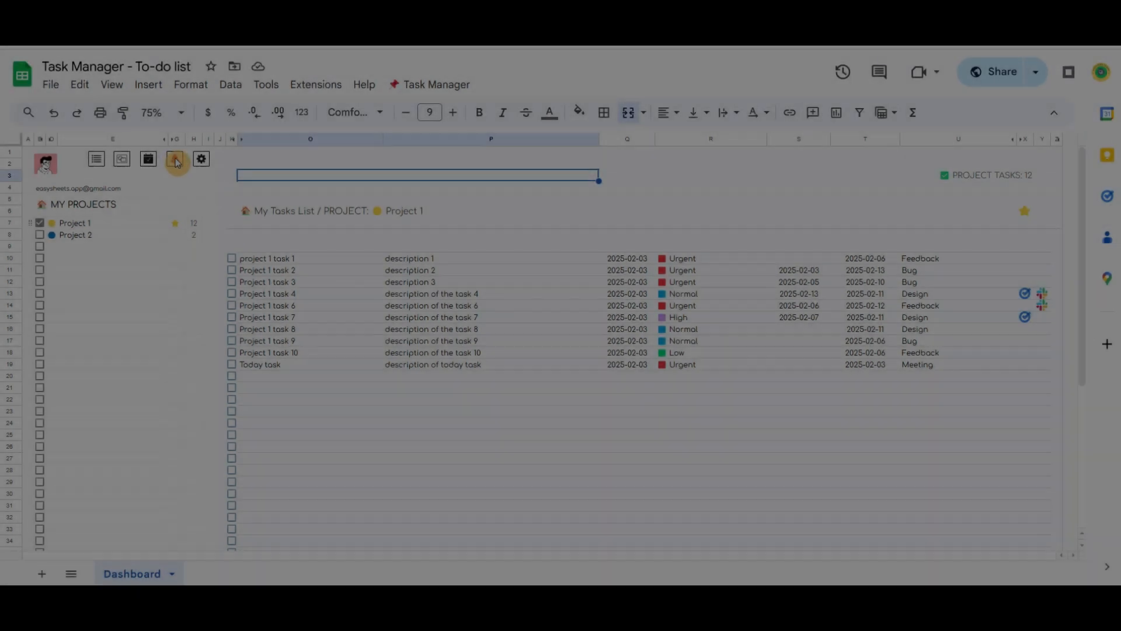
- Open Project 1's overdue tasks view and look at the counter of today's reminder emails
click(176, 161)
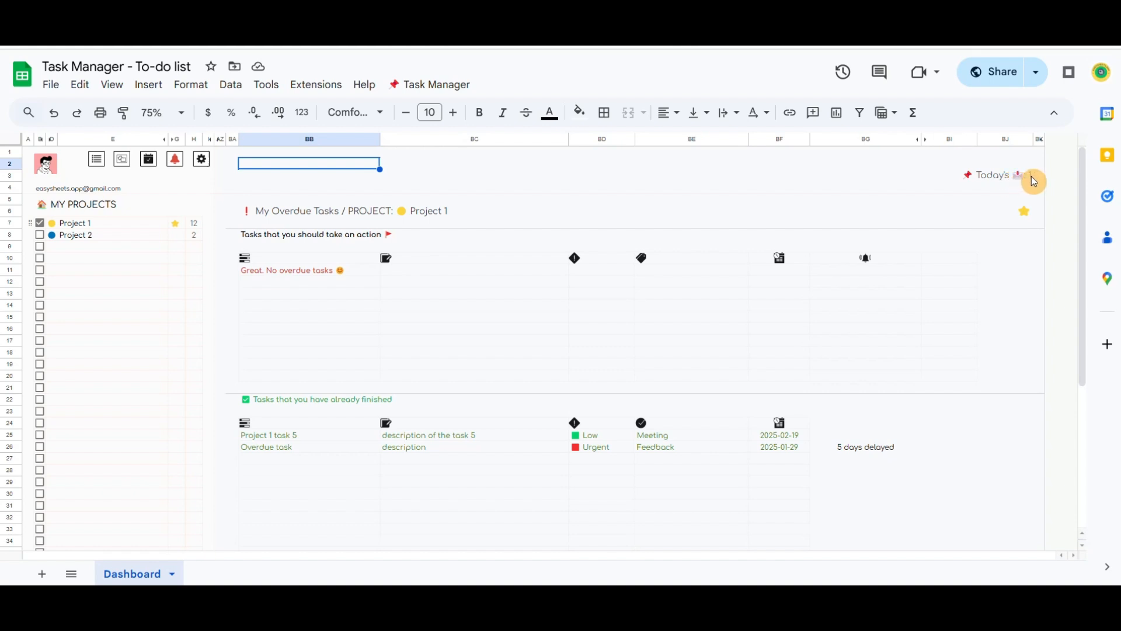
click(1031, 177)
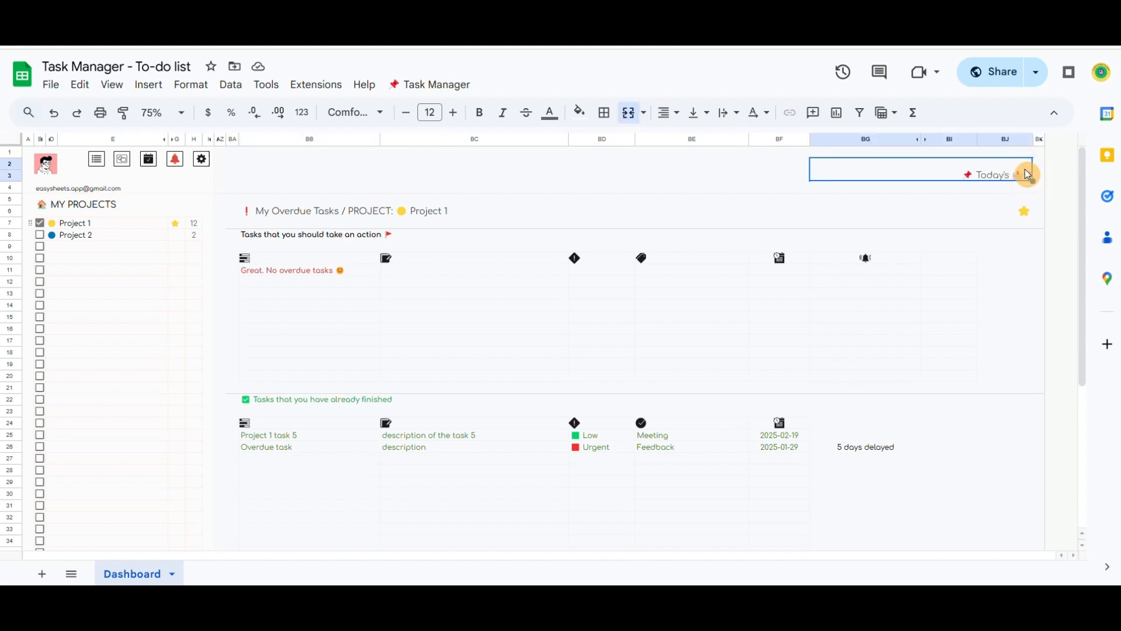
click(785, 176)
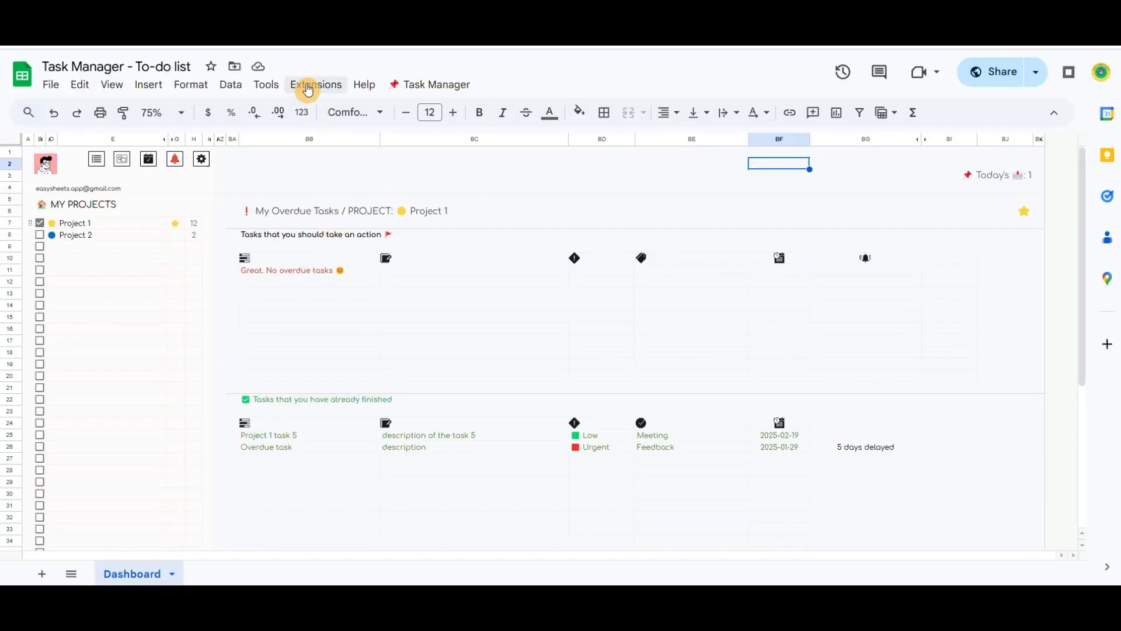
- Open the Reminder Email Template settings of the task manager
click(422, 85)
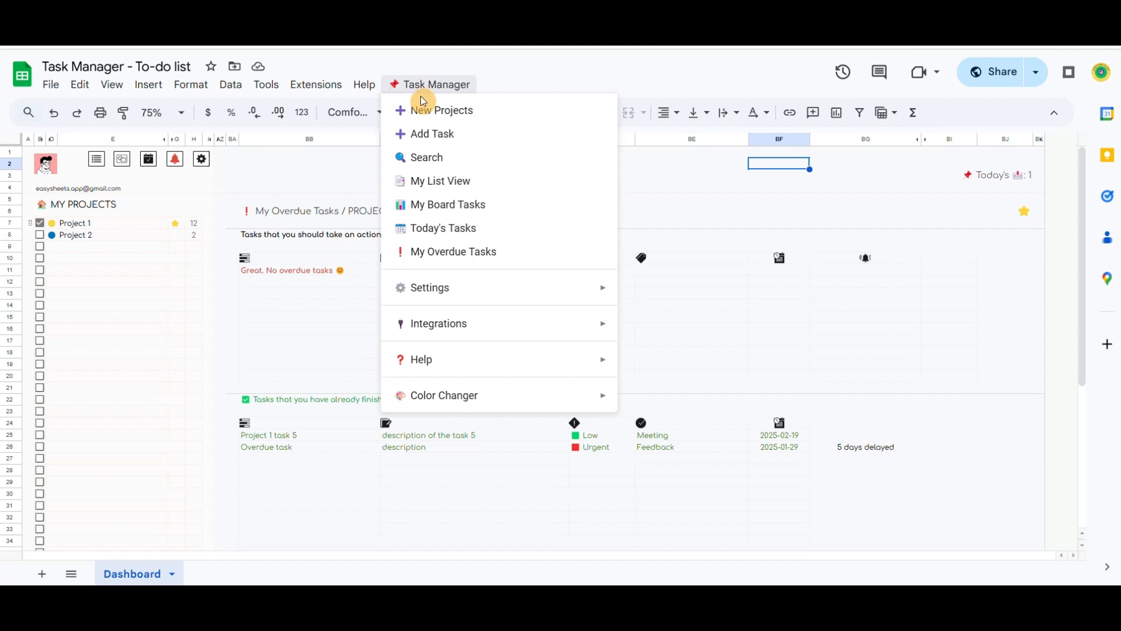
mouse_move(466, 293)
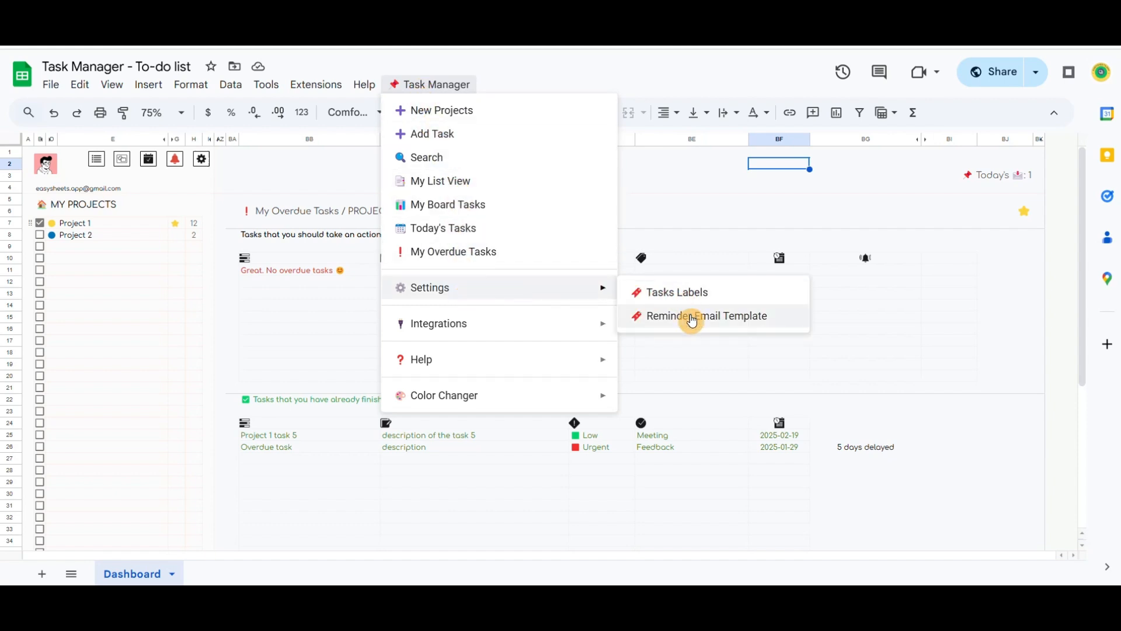
click(712, 320)
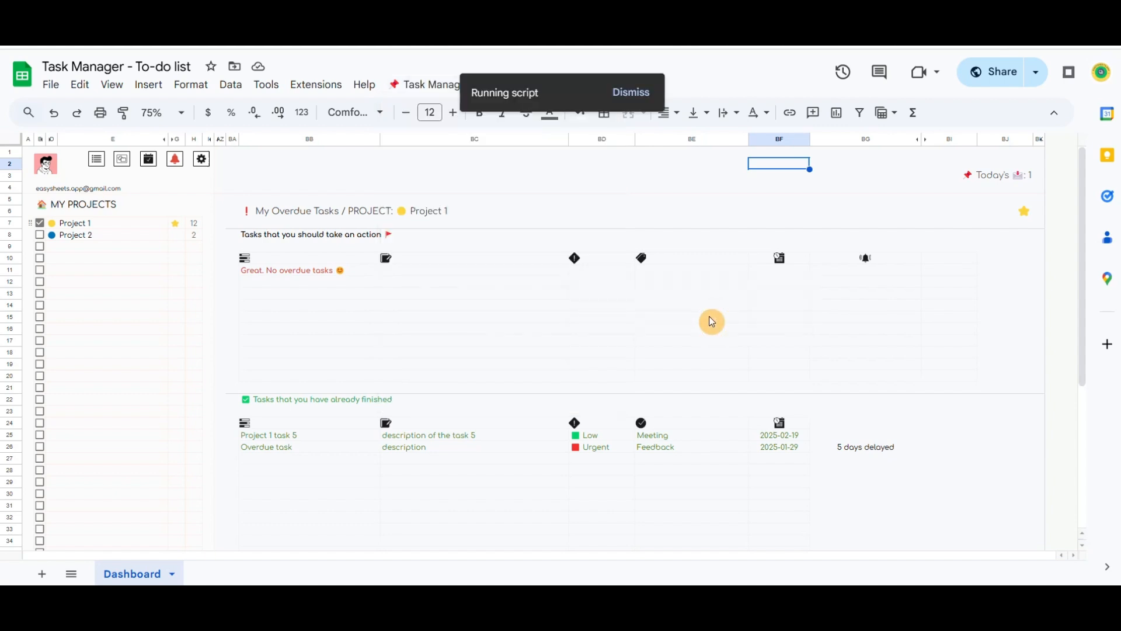